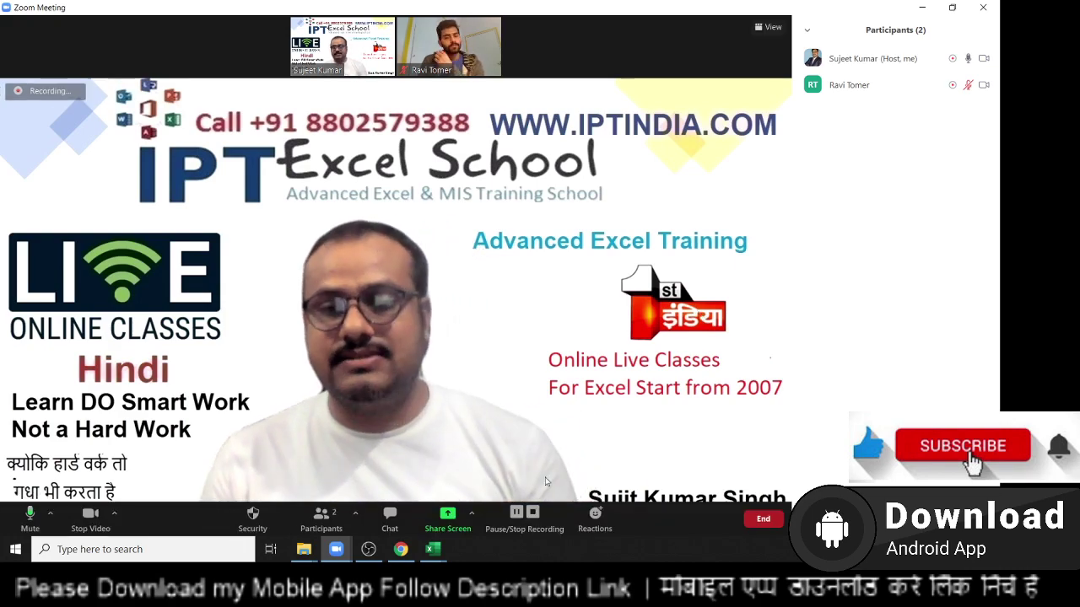
Share the whole screen in Zoom, move the video thumbnail lower, and bring the DataP workbook forward
{"action": "left_click", "coordinate": [448, 519]}
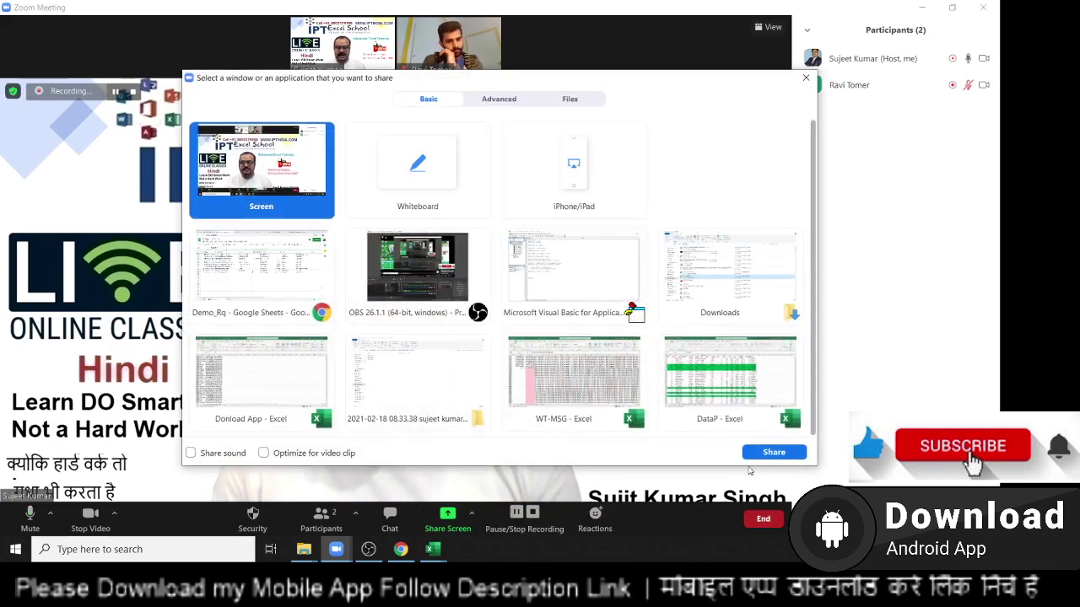
{"action": "left_click", "coordinate": [764, 453]}
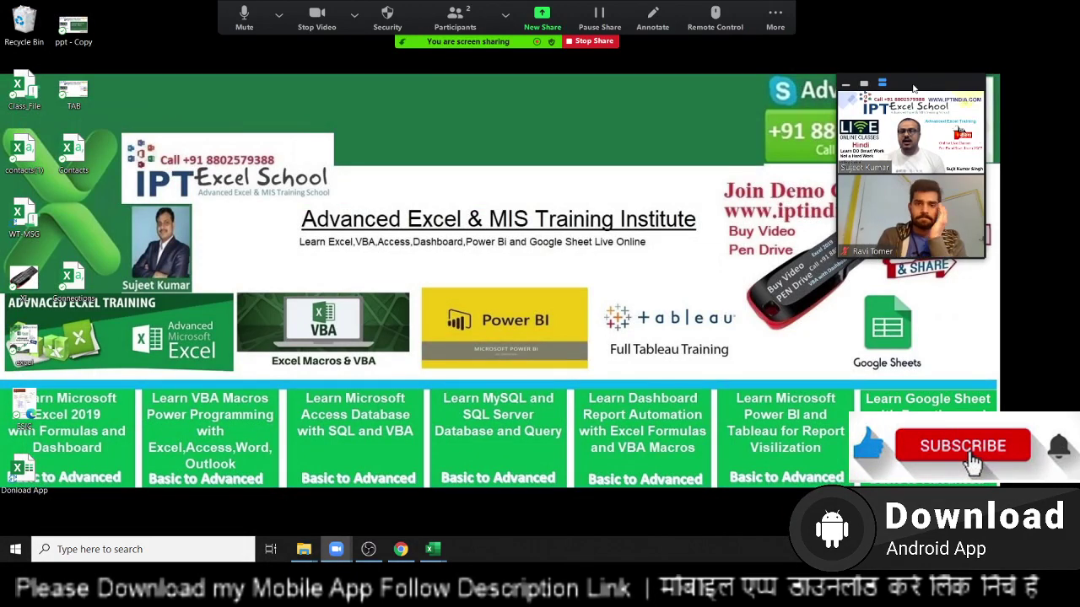
{"action": "left_click_drag", "start_coordinate": [911, 90], "coordinate": [917, 294]}
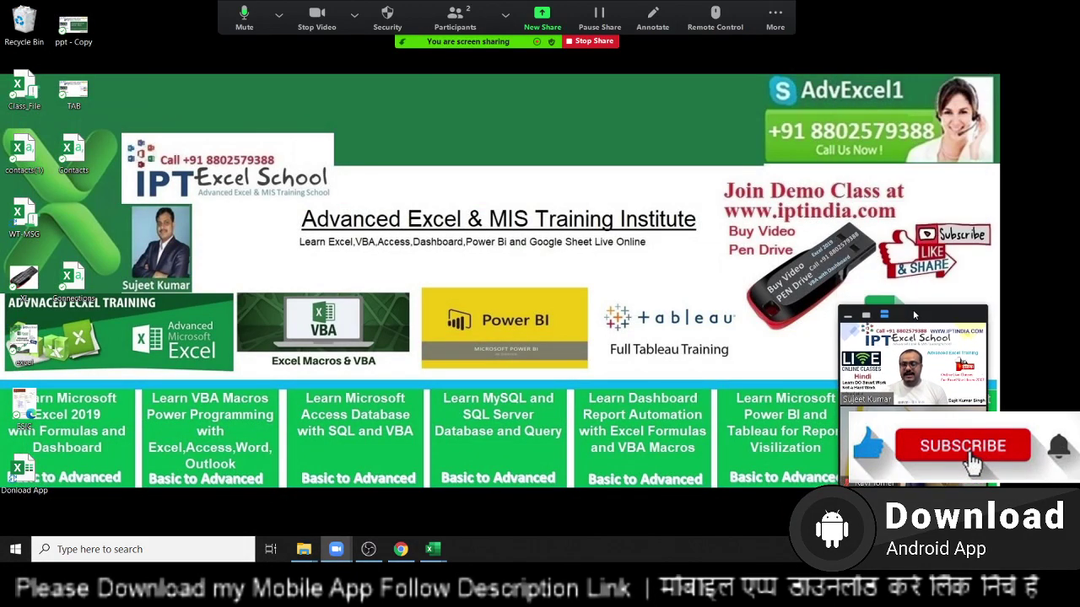
{"action": "left_click_drag", "start_coordinate": [916, 293], "coordinate": [921, 348]}
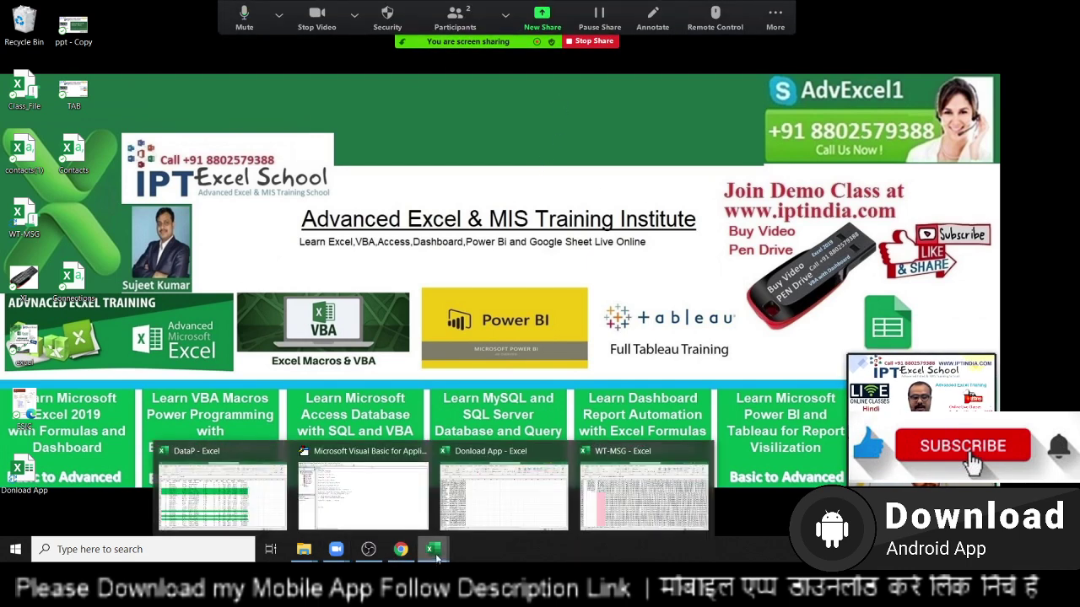
{"action": "mouse_move", "coordinate": [432, 549]}
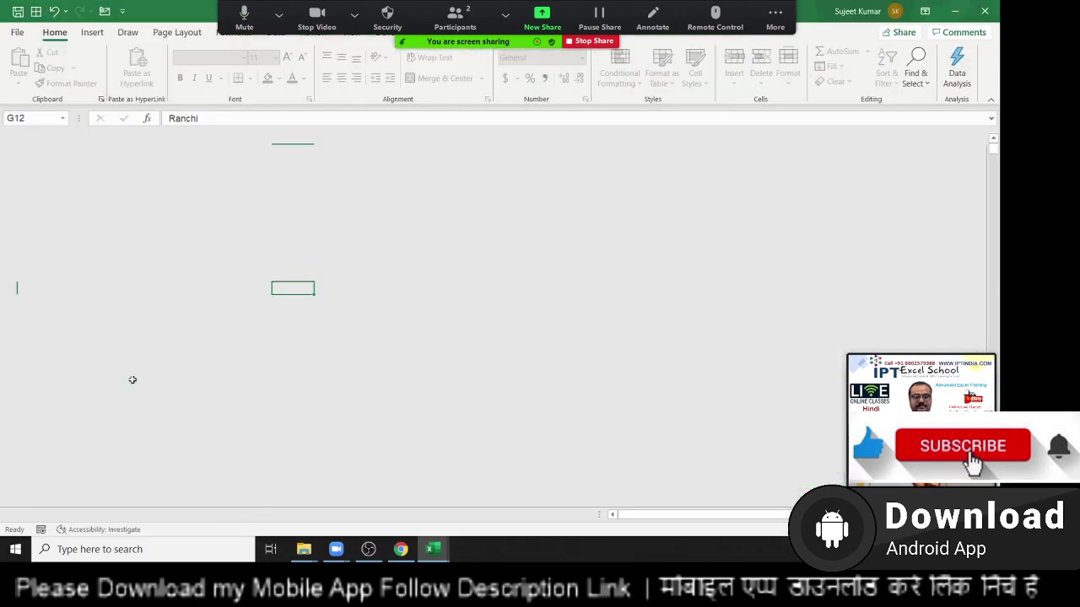
{"action": "left_click", "coordinate": [82, 201]}
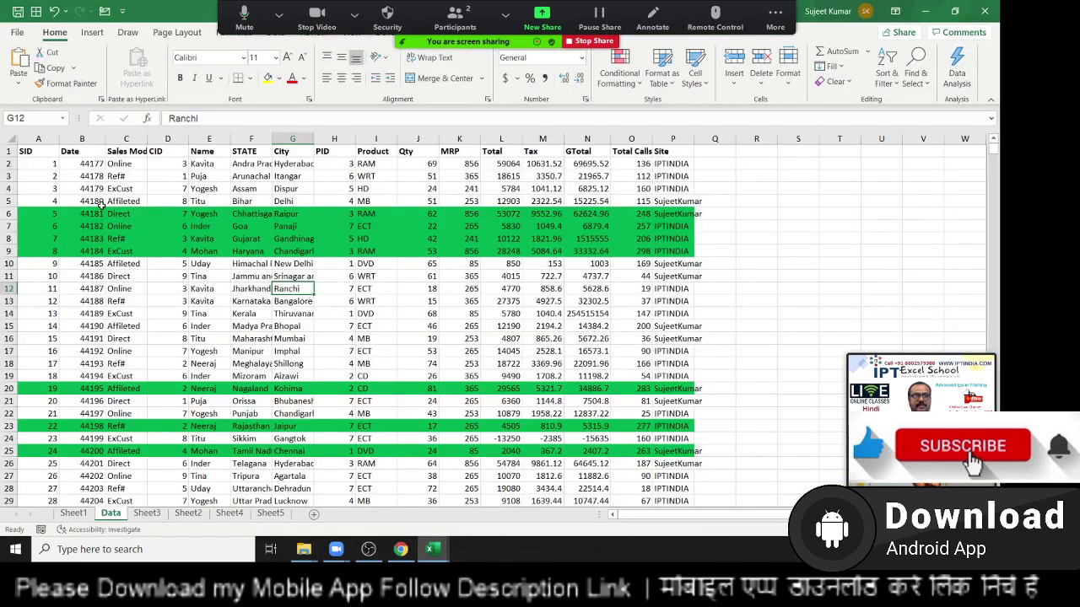
Clear conditional formatting rules from the entire Data sheet and copy the header row A1:P1
{"action": "left_click", "coordinate": [632, 87]}
{"action": "mouse_move", "coordinate": [641, 277]}
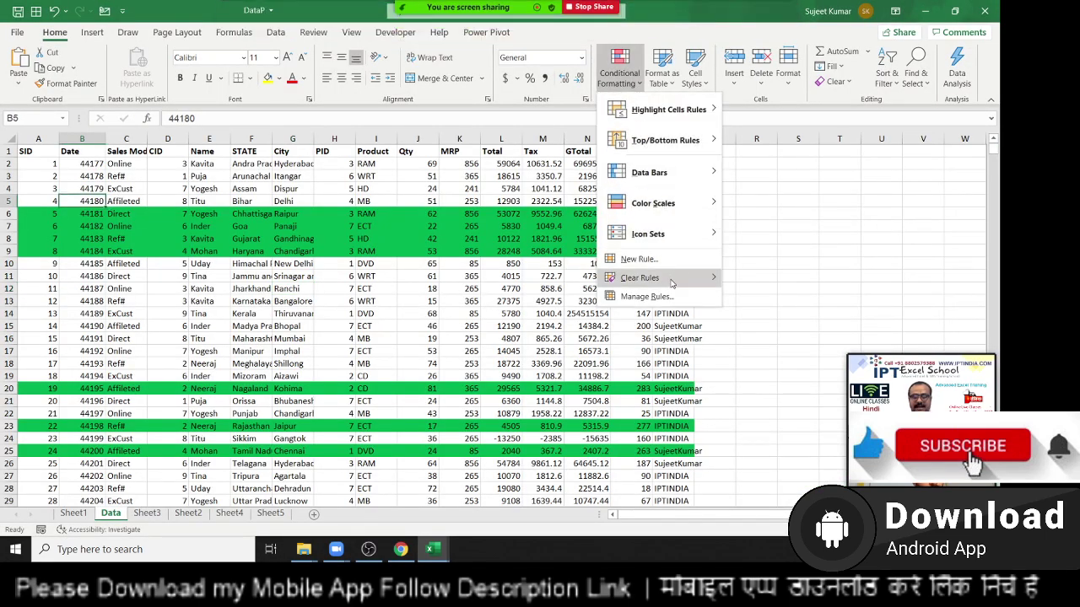
{"action": "left_click", "coordinate": [759, 298]}
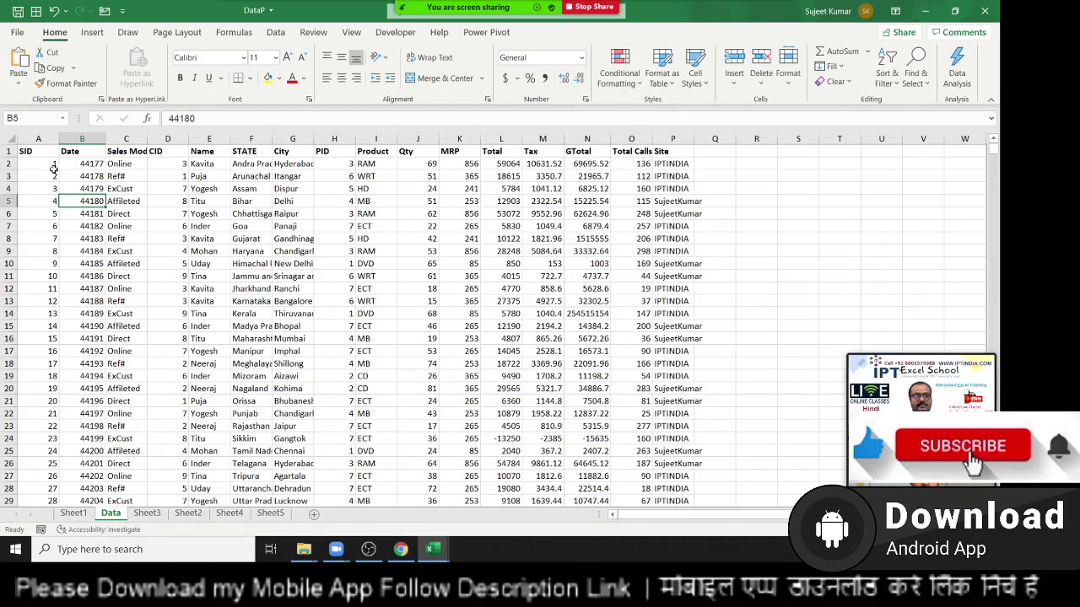
{"action": "left_click", "coordinate": [46, 137]}
{"action": "left_click_drag", "start_coordinate": [36, 175], "coordinate": [39, 369]}
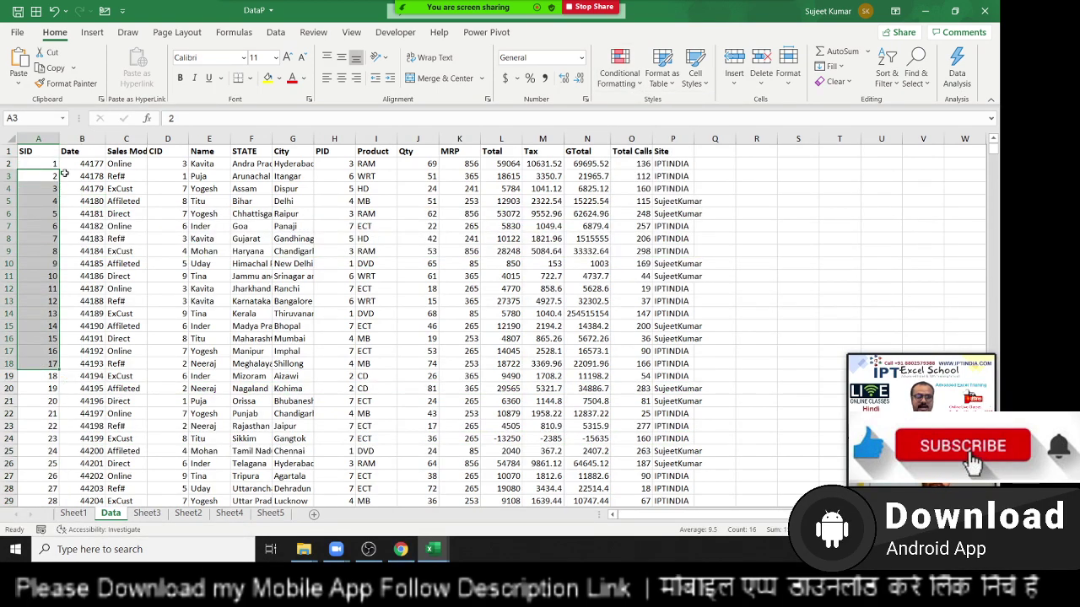
{"action": "left_click", "coordinate": [51, 138]}
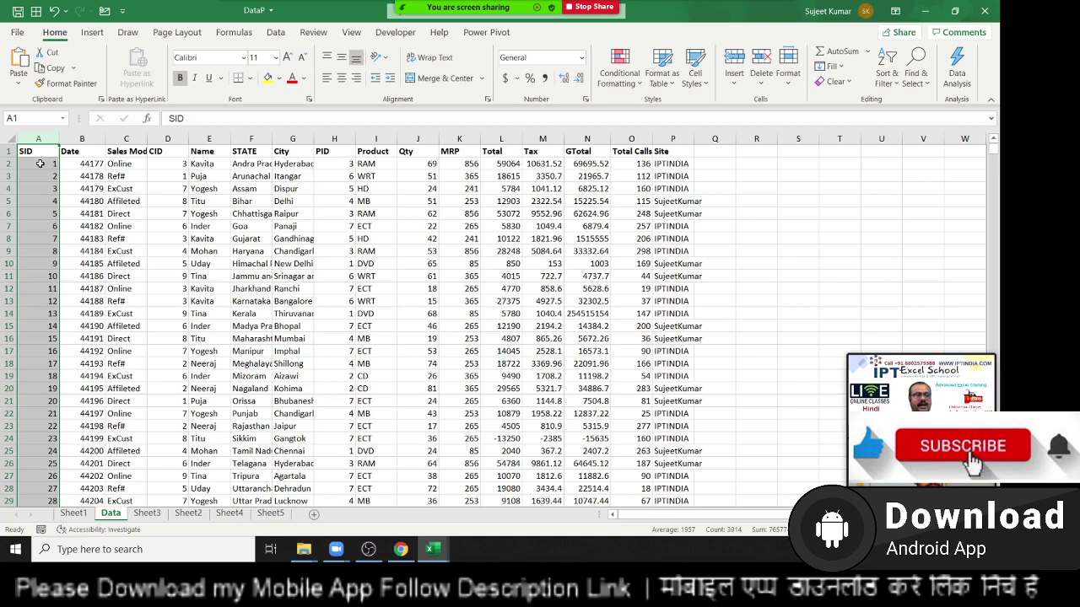
{"action": "left_click", "coordinate": [39, 154]}
{"action": "key", "text": "ctrl+shift+Right"}
{"action": "key", "text": "ctrl+c"}
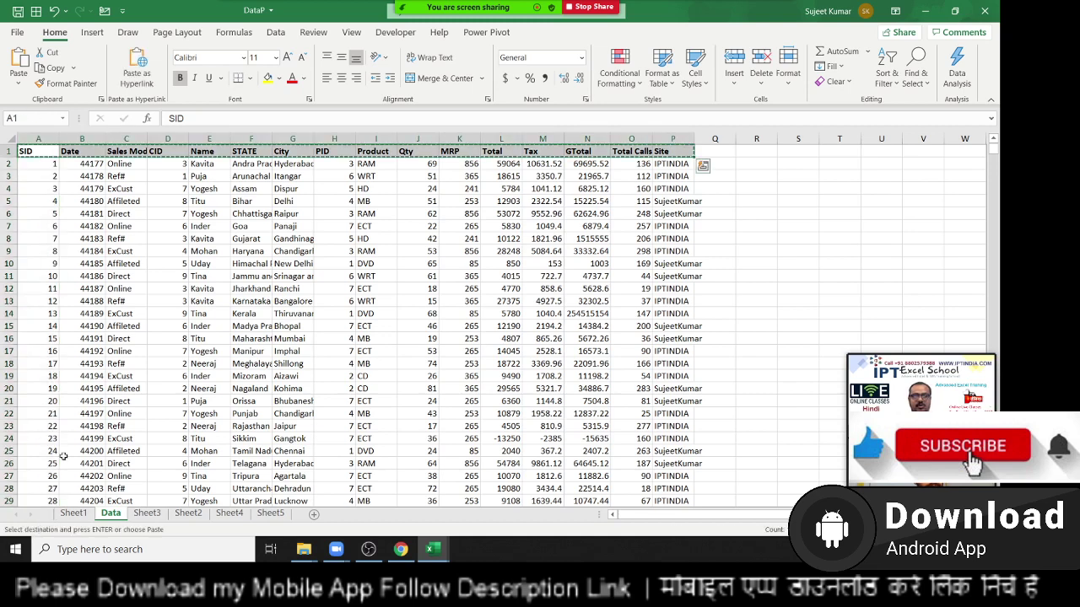
Paste the Data headers into Sheet3 row 1 and clear the old numbers in A2:O21
{"action": "left_click", "coordinate": [150, 515]}
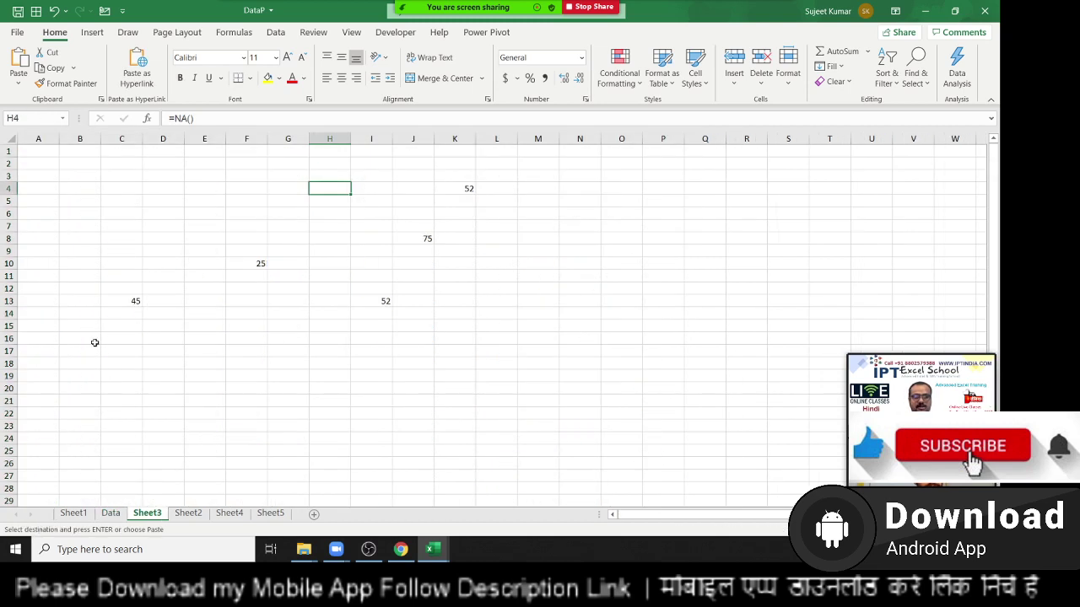
{"action": "left_click", "coordinate": [42, 152]}
{"action": "key", "text": "ctrl+v"}
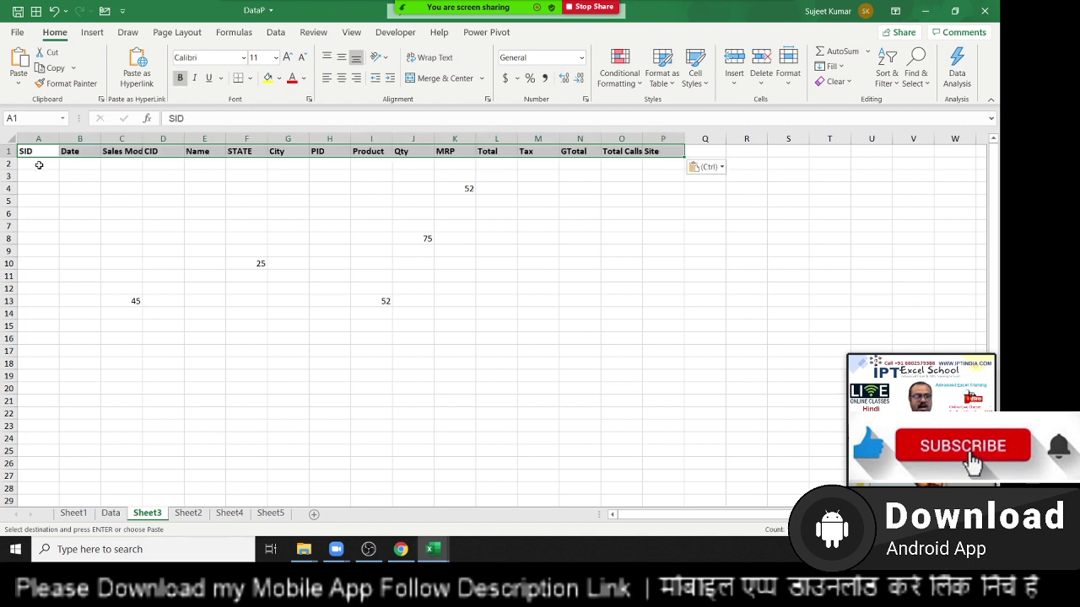
{"action": "left_click_drag", "start_coordinate": [39, 165], "coordinate": [610, 395]}
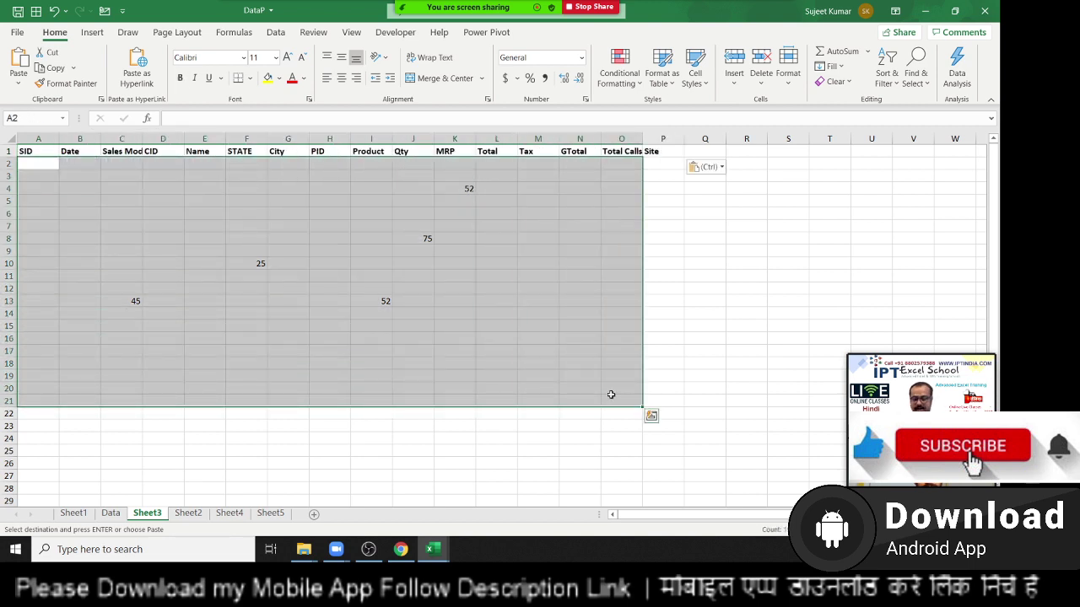
{"action": "key", "text": "ctrl+Home"}
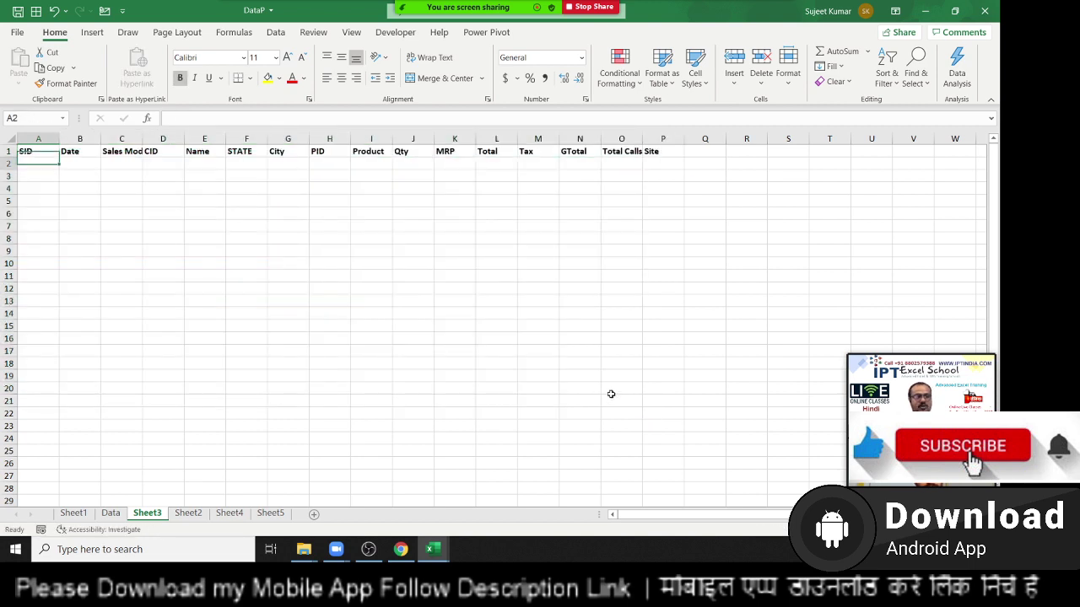
Enter SIDs 5, 6, 32, 52, 1652, 64 and 315 down cells A2:A8
{"action": "type", "text": "5"}
{"action": "key", "text": "Return"}
{"action": "type", "text": "6"}
{"action": "key", "text": "Return"}
{"action": "type", "text": "32"}
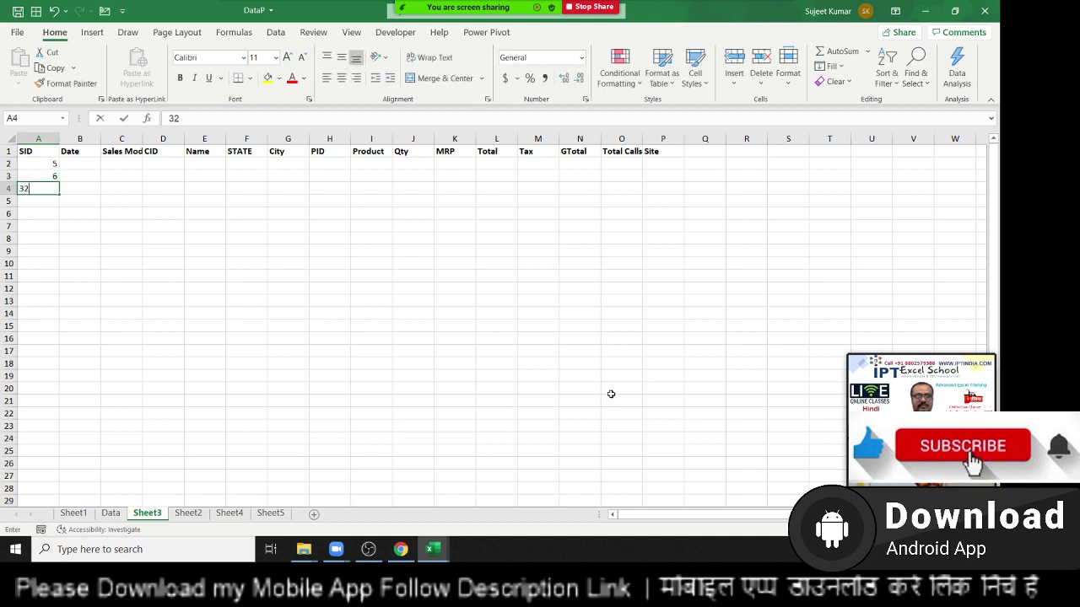
{"action": "type", "text": "52"}
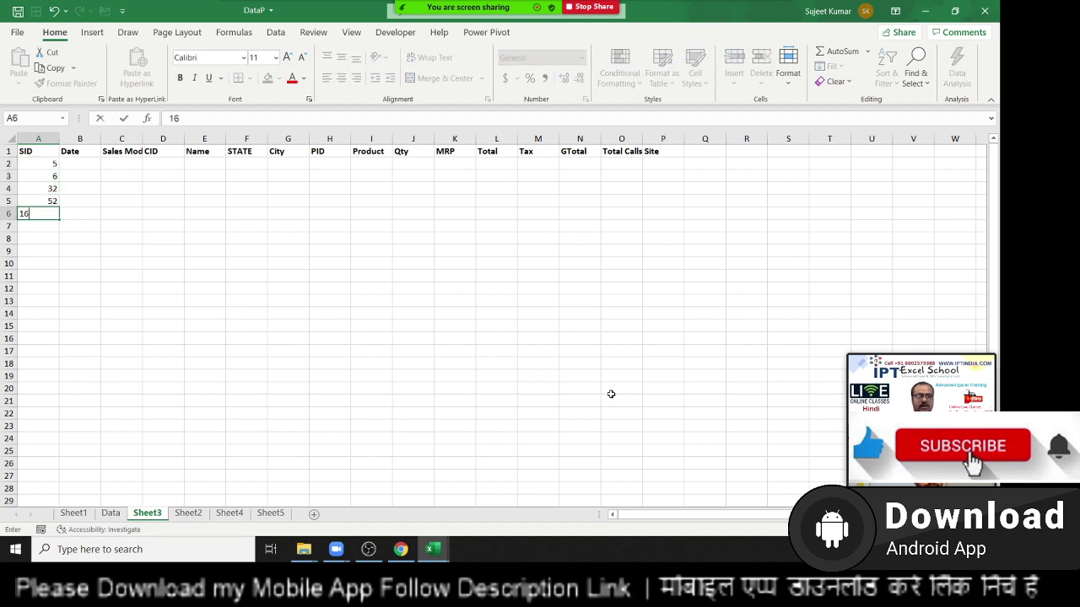
{"action": "key", "text": "Return"}
{"action": "type", "text": "3652"}
{"action": "key", "text": "Return"}
{"action": "type", "text": "2"}
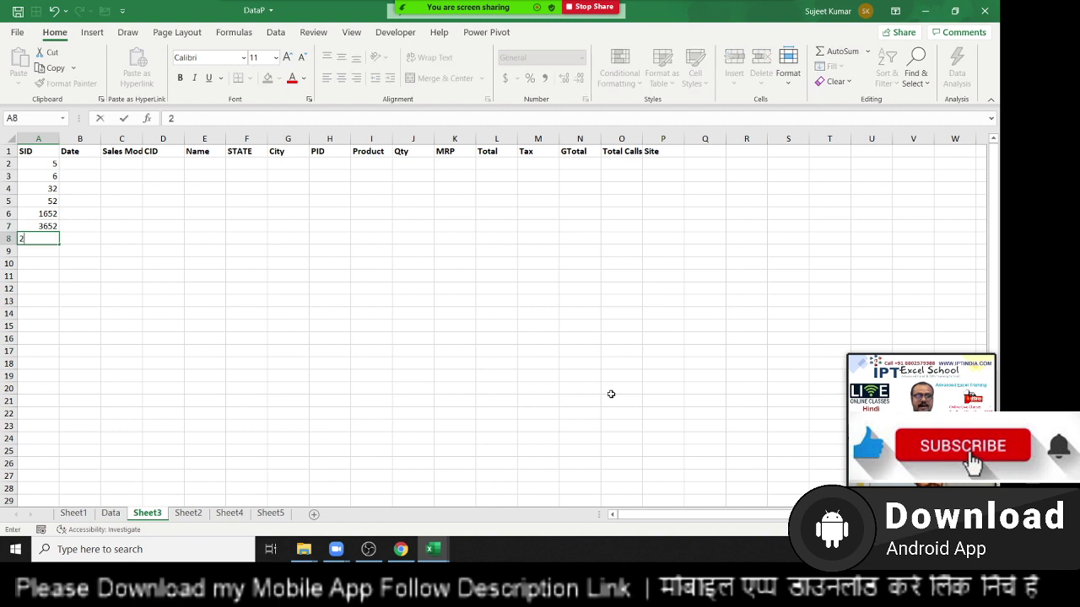
{"action": "key", "text": "Up"}
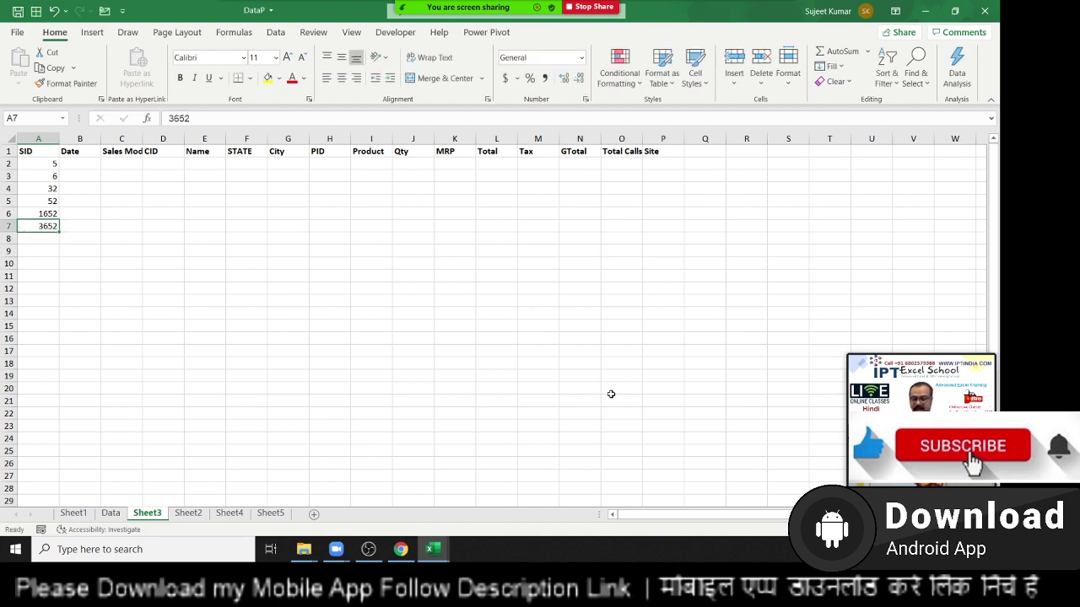
{"action": "type", "text": "64"}
{"action": "key", "text": "Return"}
{"action": "type", "text": "315"}
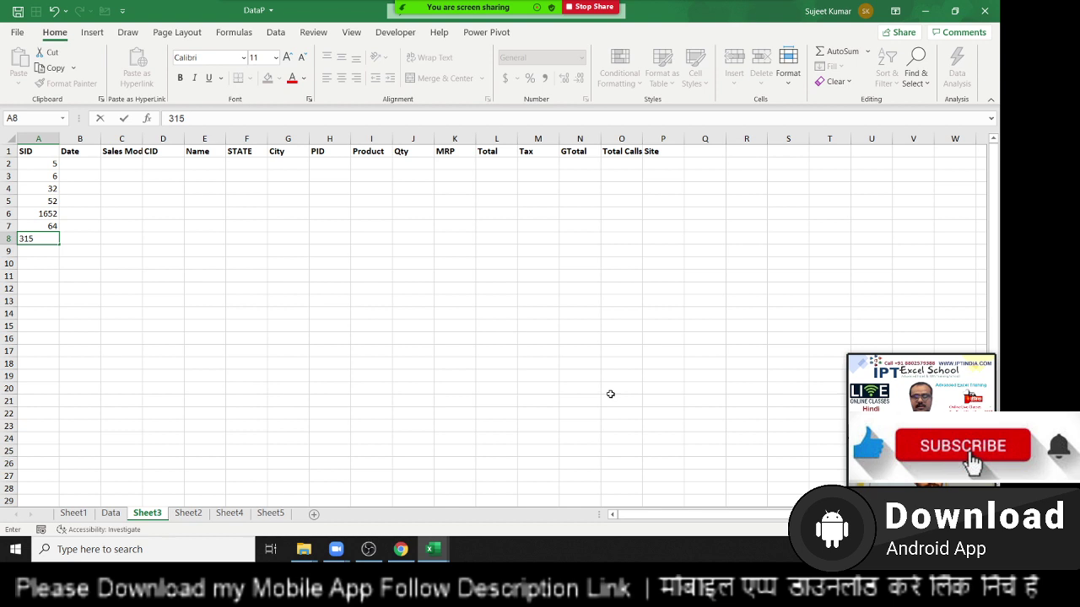
{"action": "key", "text": "Return"}
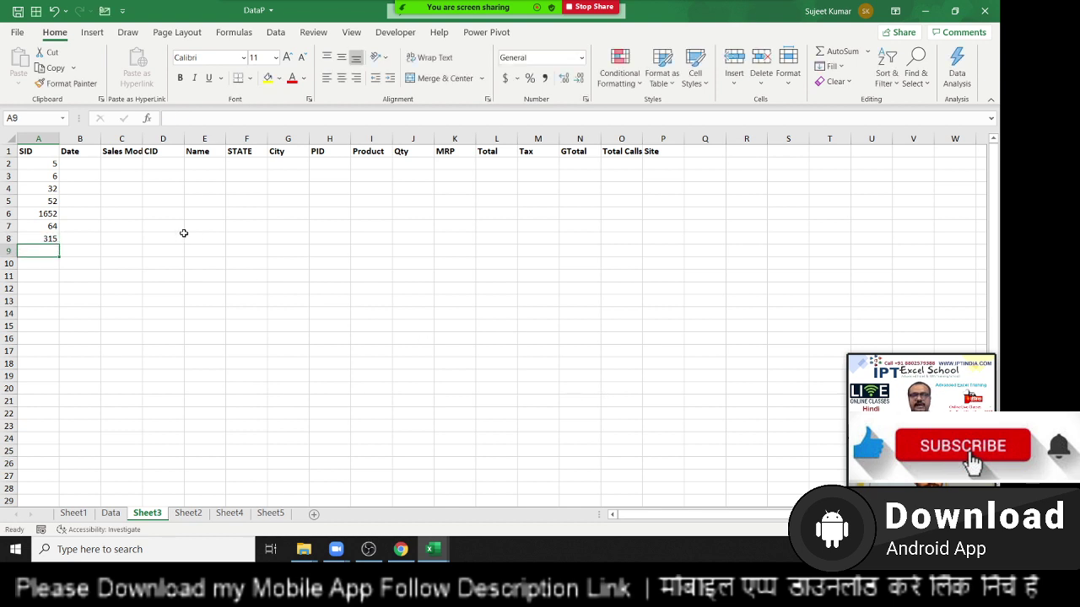
{"action": "left_click_drag", "start_coordinate": [76, 168], "coordinate": [625, 161]}
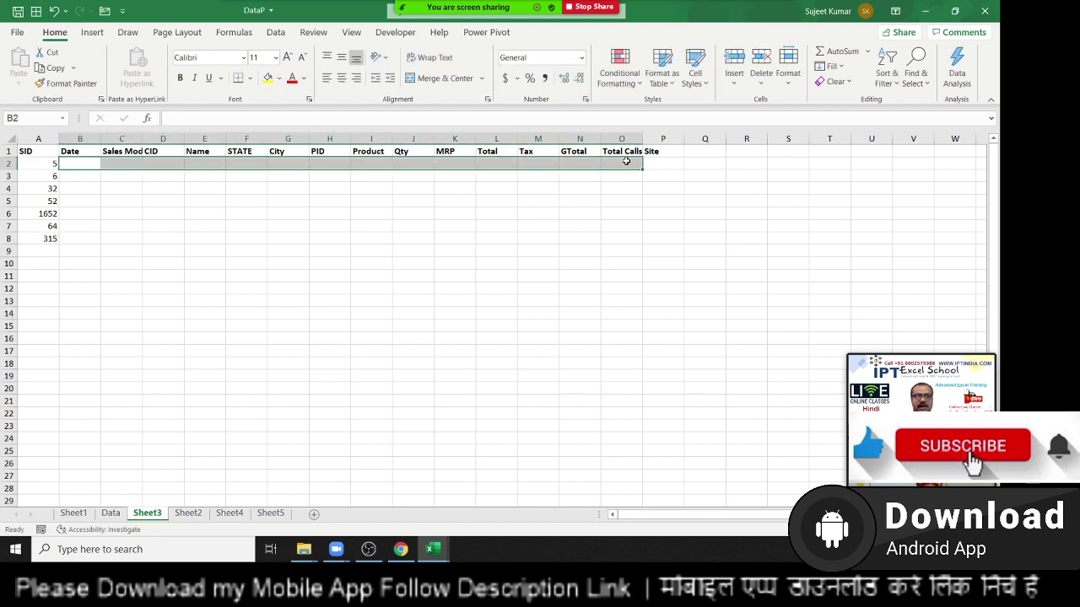
{"action": "left_click_drag", "start_coordinate": [38, 163], "coordinate": [121, 163]}
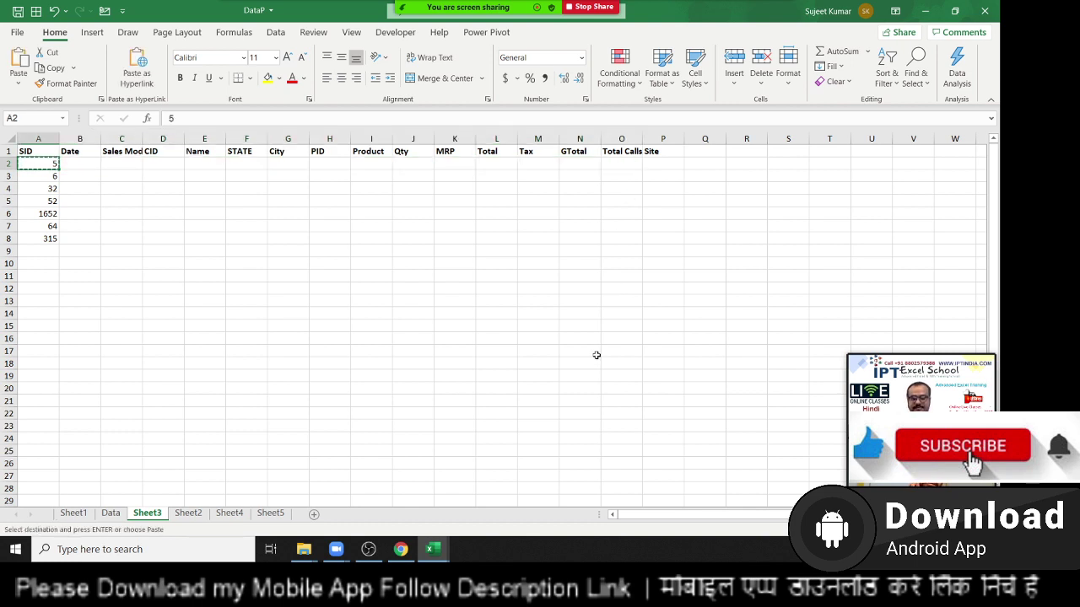
Find SID 5 on the Data sheet and paste its record B6:P6 into Sheet3 row 2
{"action": "left_click", "coordinate": [110, 514]}
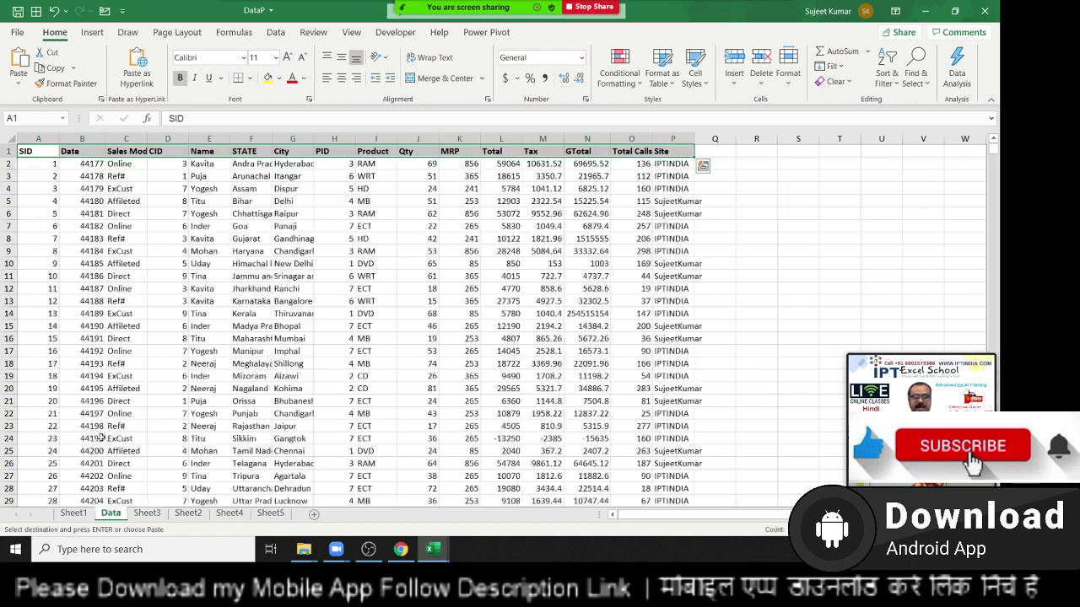
{"action": "left_click", "coordinate": [34, 188]}
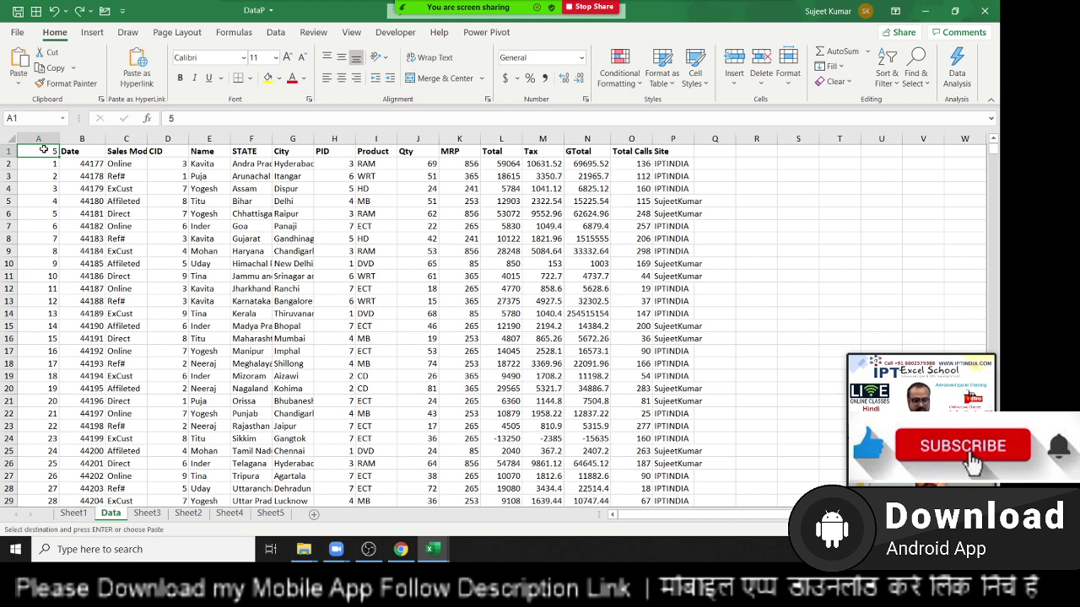
{"action": "key", "text": "ctrl+f"}
{"action": "type", "text": "SID"}
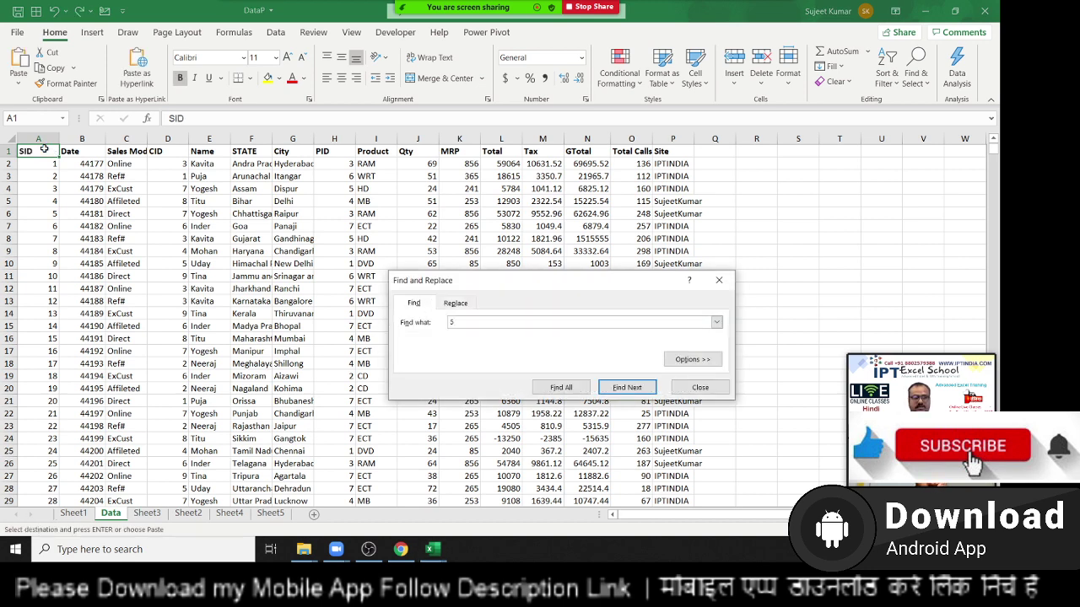
{"action": "key", "text": "Return"}
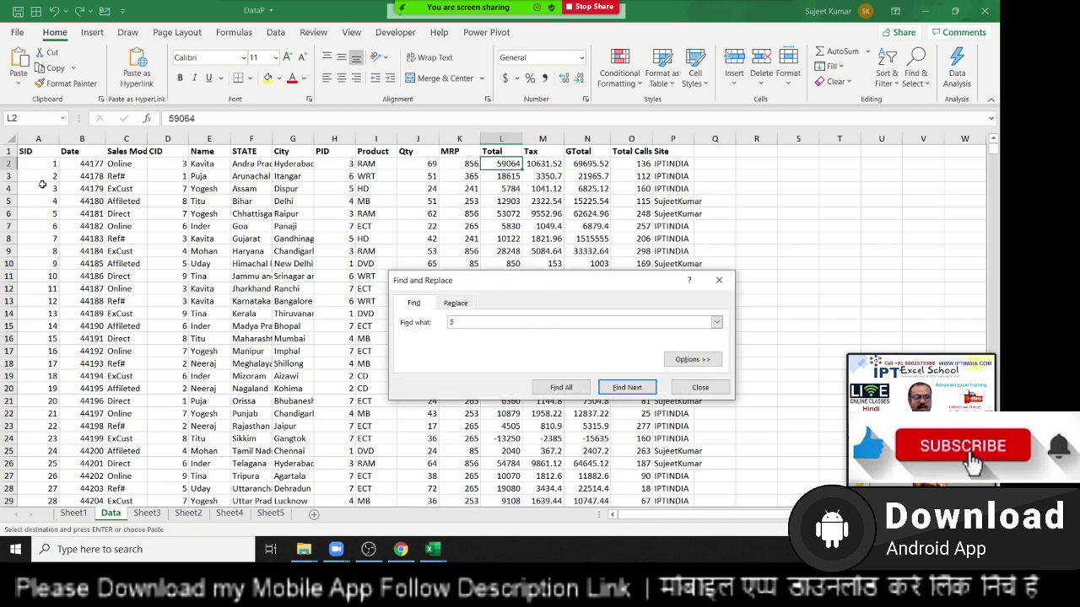
{"action": "key", "text": "Escape"}
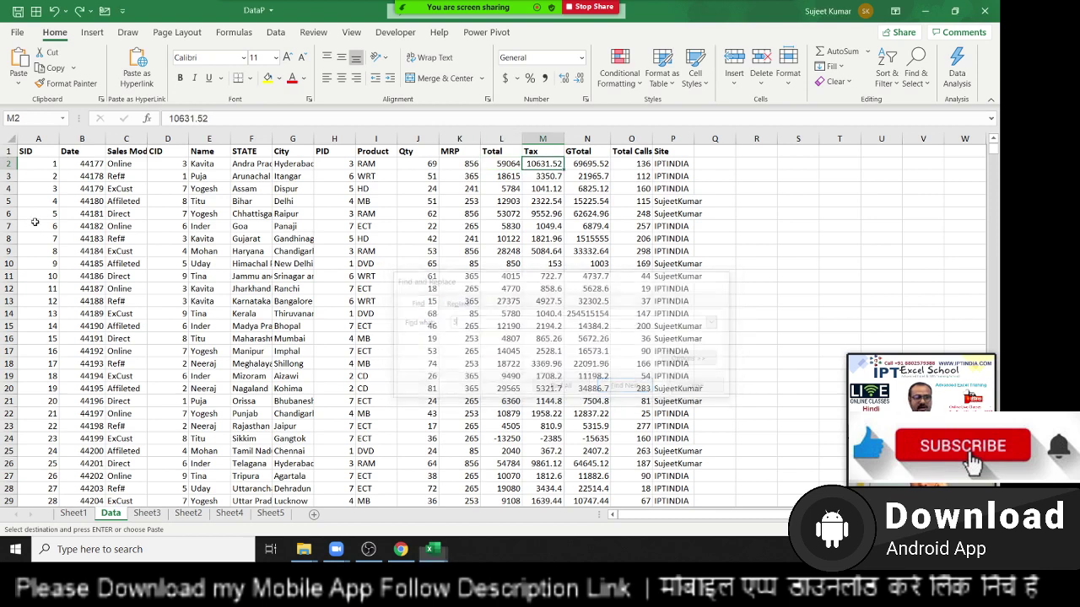
{"action": "left_click", "coordinate": [36, 220]}
{"action": "key", "text": "ctrl+shift+Right"}
{"action": "key", "text": "ctrl+c"}
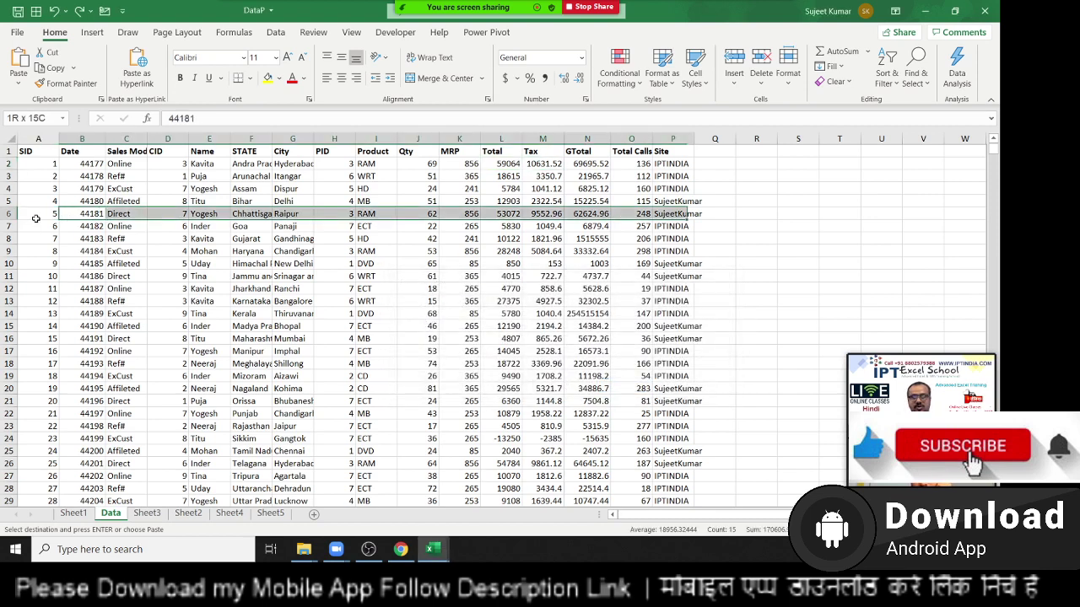
{"action": "left_click", "coordinate": [153, 514]}
{"action": "key", "text": "ctrl+v"}
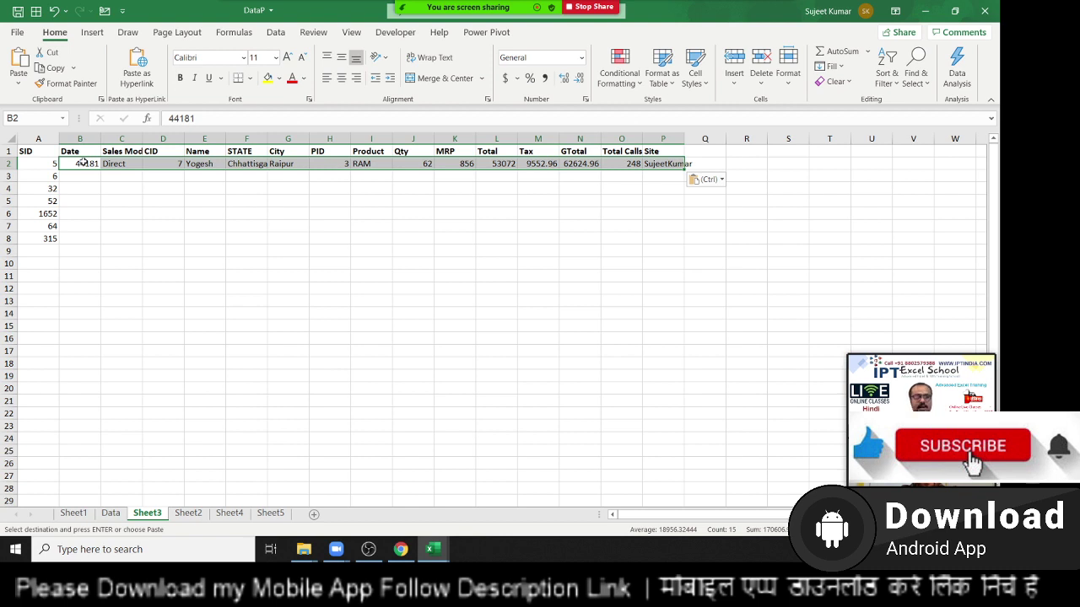
Start the formula =VLOOKUP(A3, in cell B3, using SID 6 as the lookup value
{"action": "key", "text": "Down"}
{"action": "type", "text": "="}
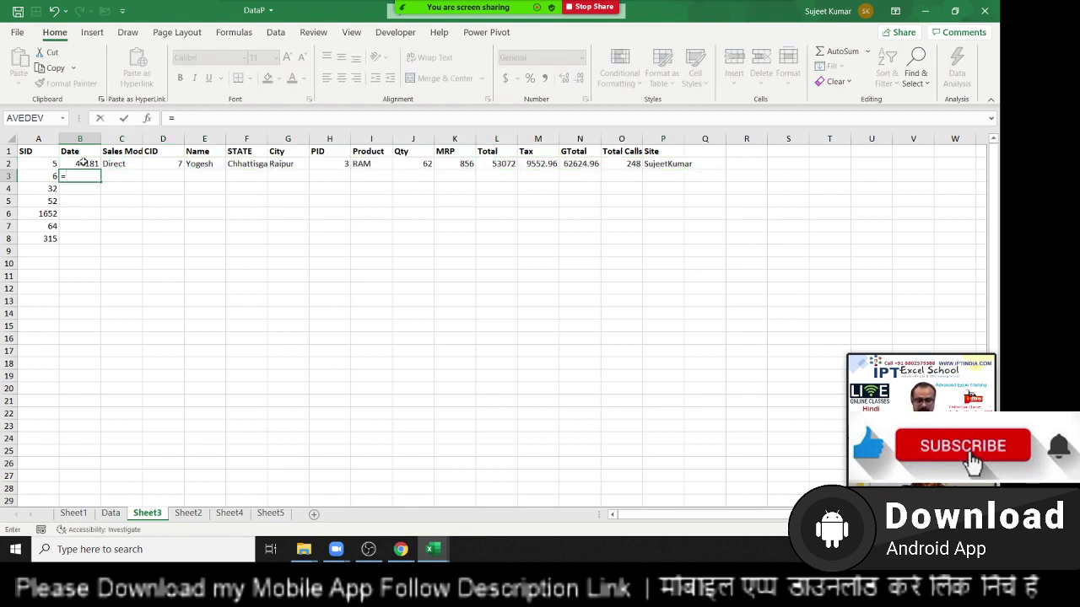
{"action": "type", "text": "vl"}
{"action": "key", "text": "Tab"}
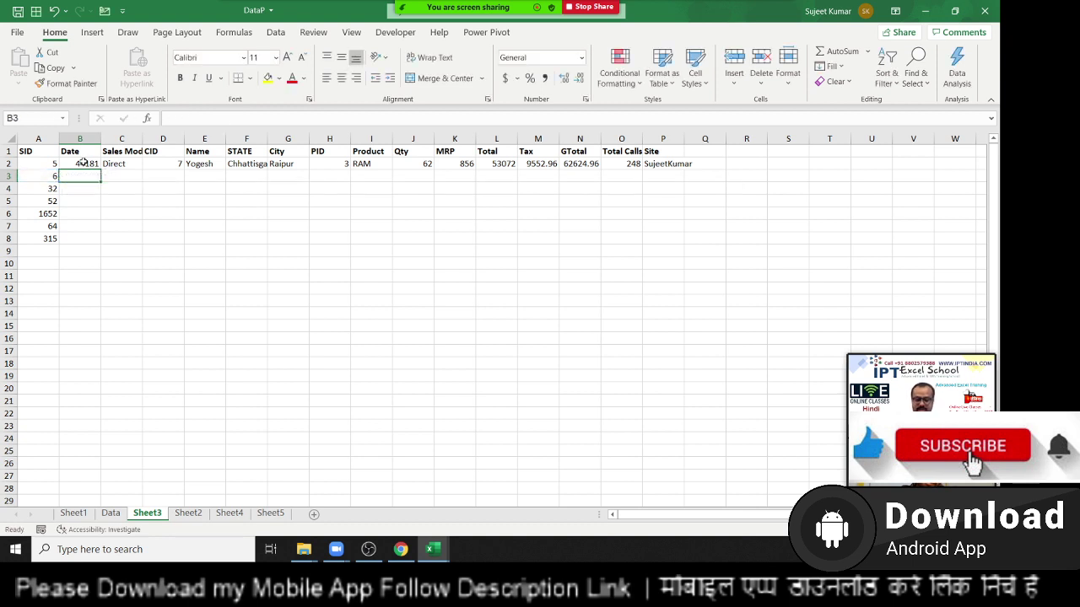
{"action": "type", "text": "=vl"}
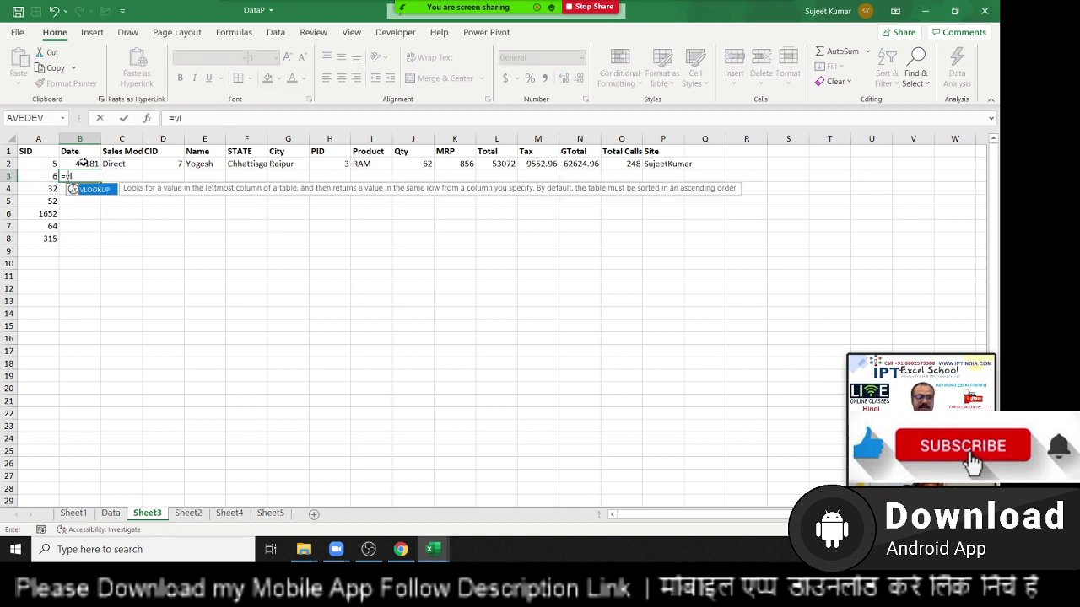
{"action": "key", "text": "Tab"}
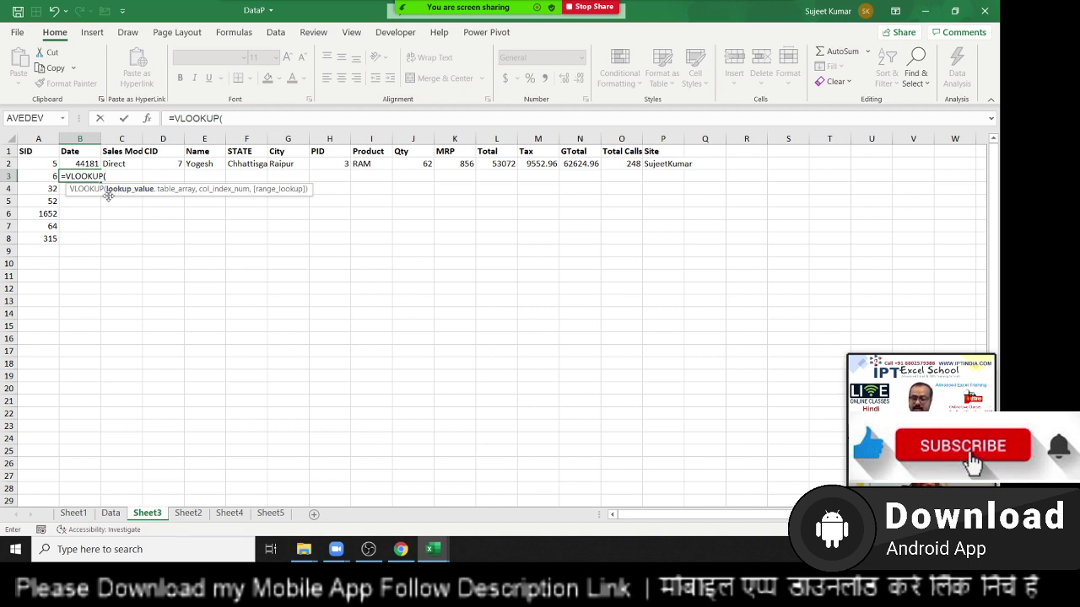
{"action": "left_click", "coordinate": [40, 175]}
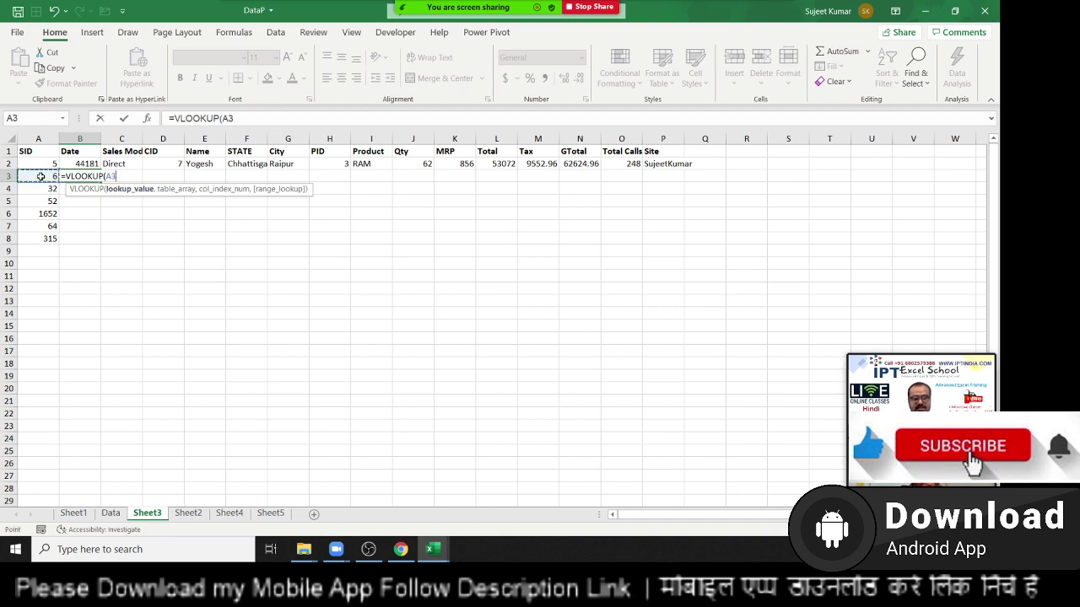
{"action": "type", "text": ","}
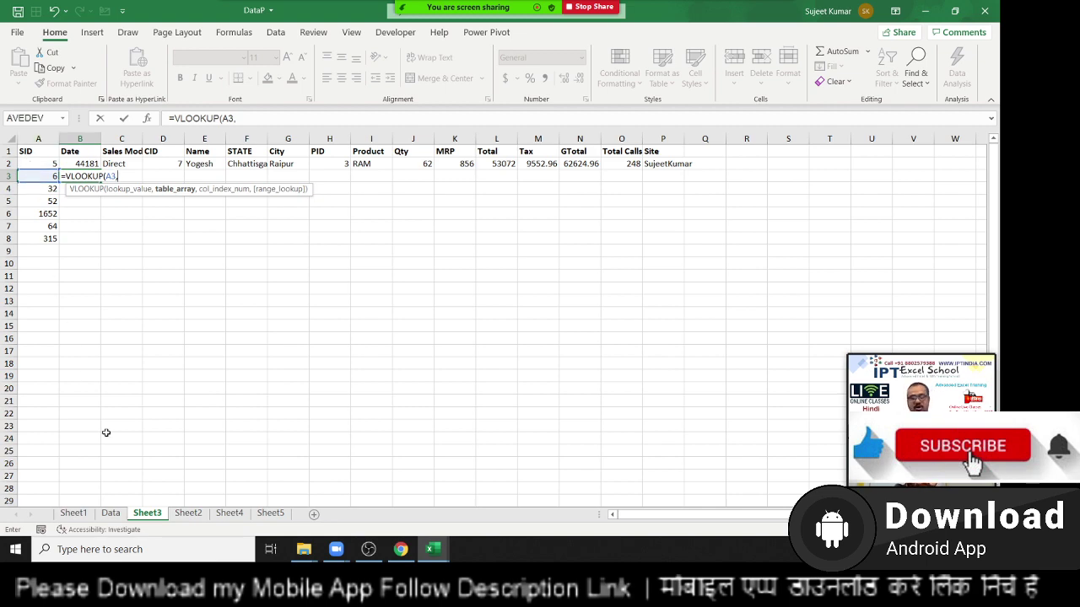
Complete B3 as =VLOOKUP(A3,Data!A:P,2,FALSE), returning SID 6's date 44182
{"action": "left_click", "coordinate": [111, 513]}
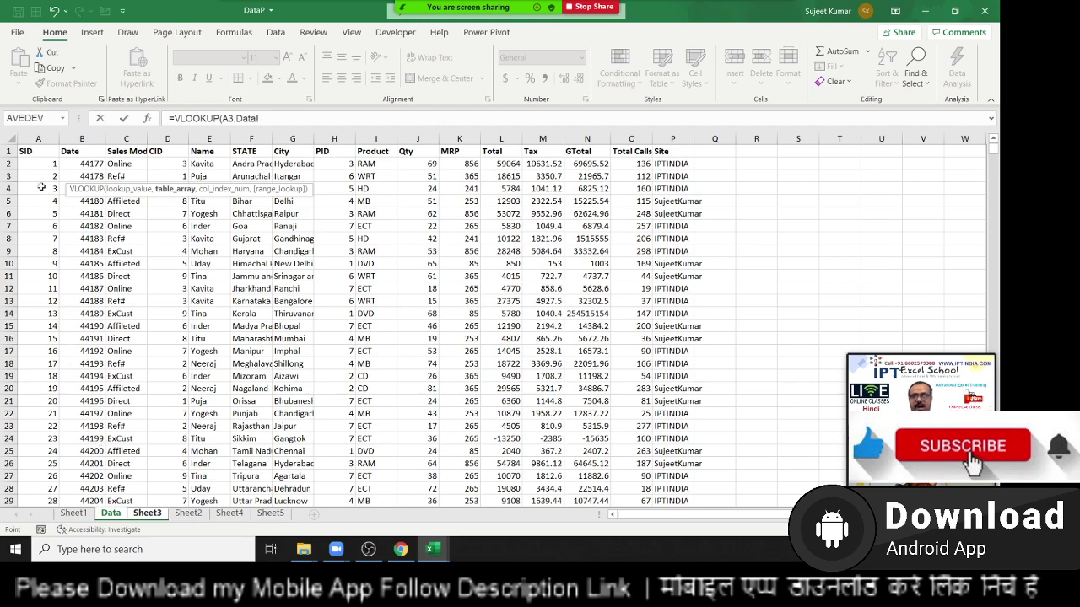
{"action": "left_click", "coordinate": [39, 139]}
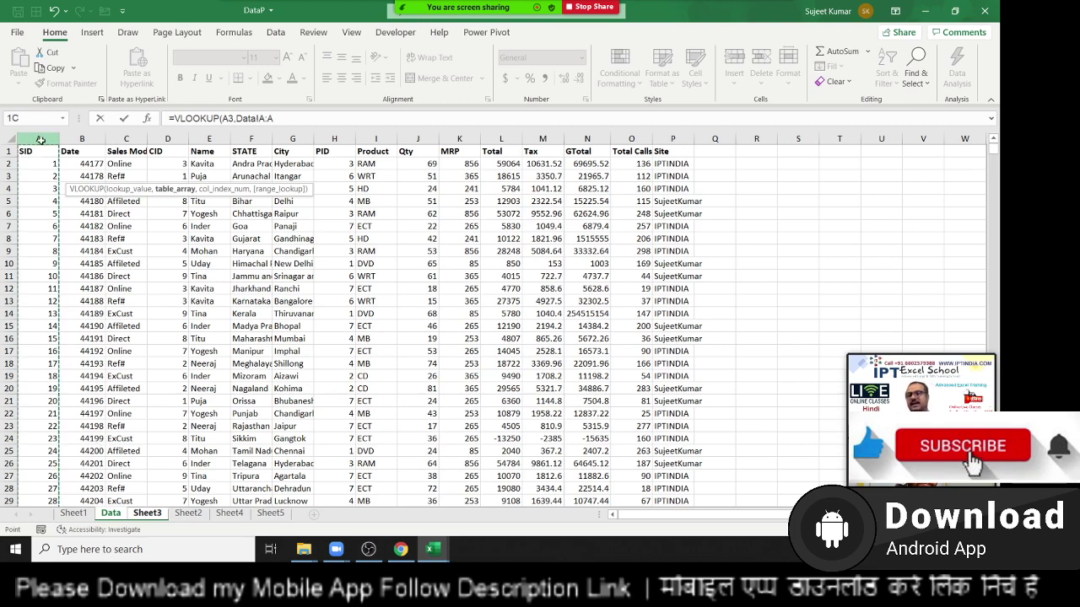
{"action": "left_click_drag", "start_coordinate": [48, 139], "coordinate": [672, 140]}
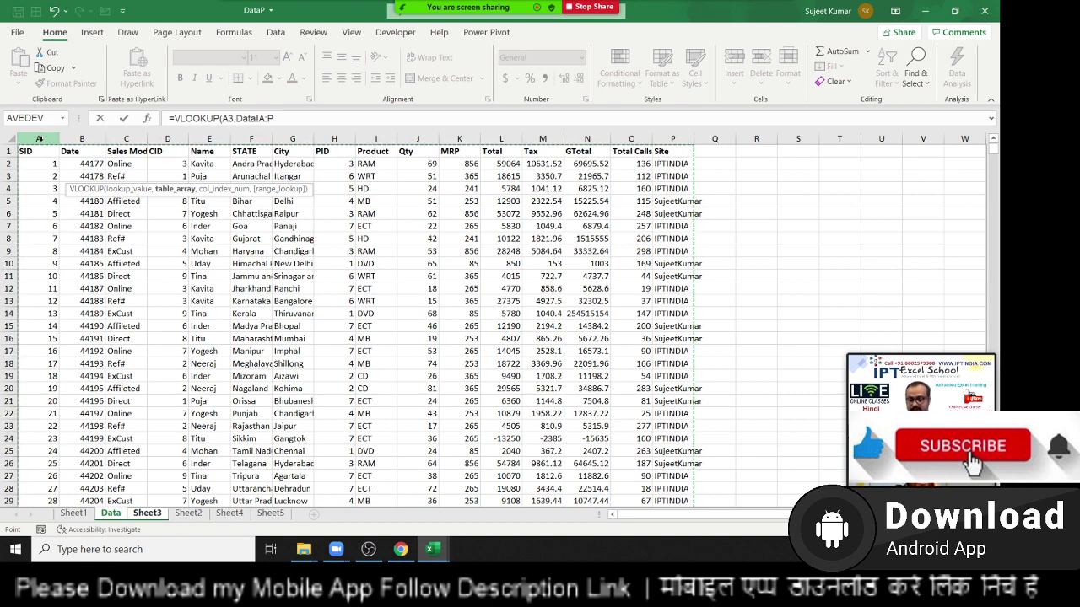
{"action": "type", "text": ","}
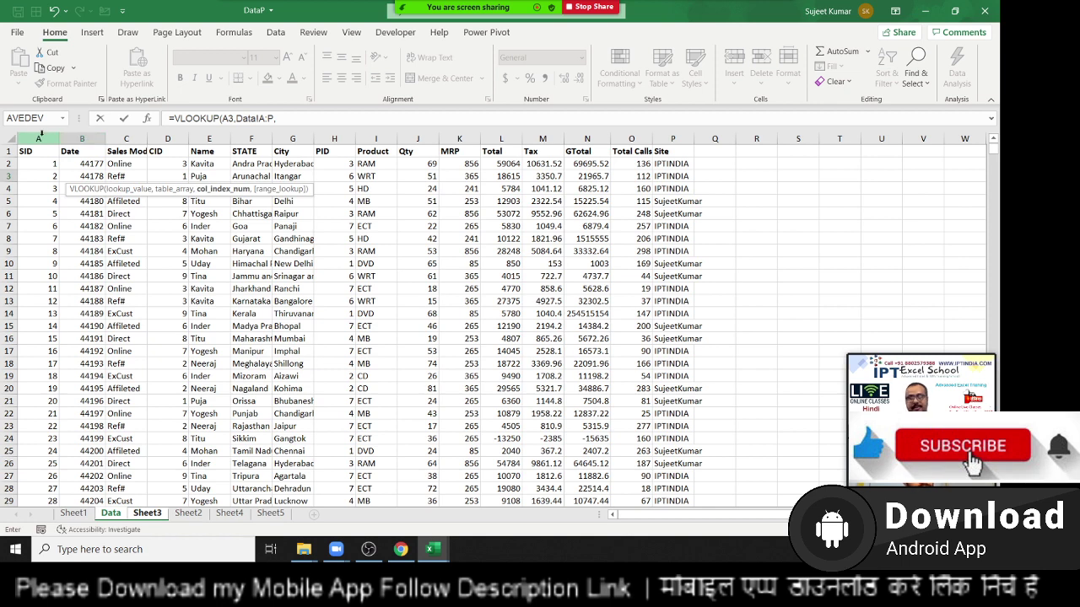
{"action": "type", "text": "2"}
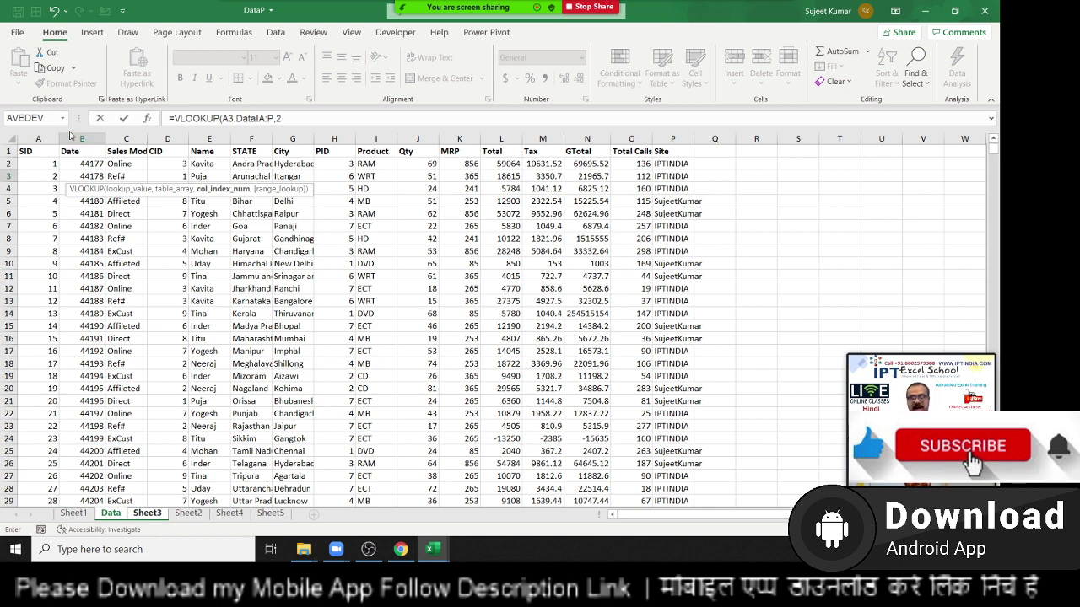
{"action": "type", "text": ","}
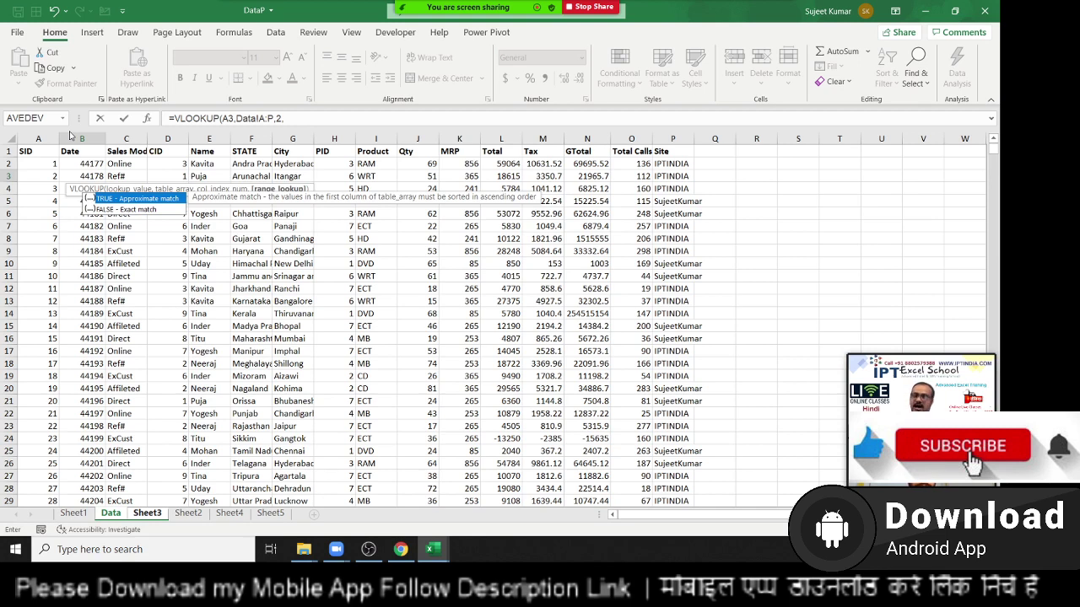
{"action": "key", "text": "Down"}
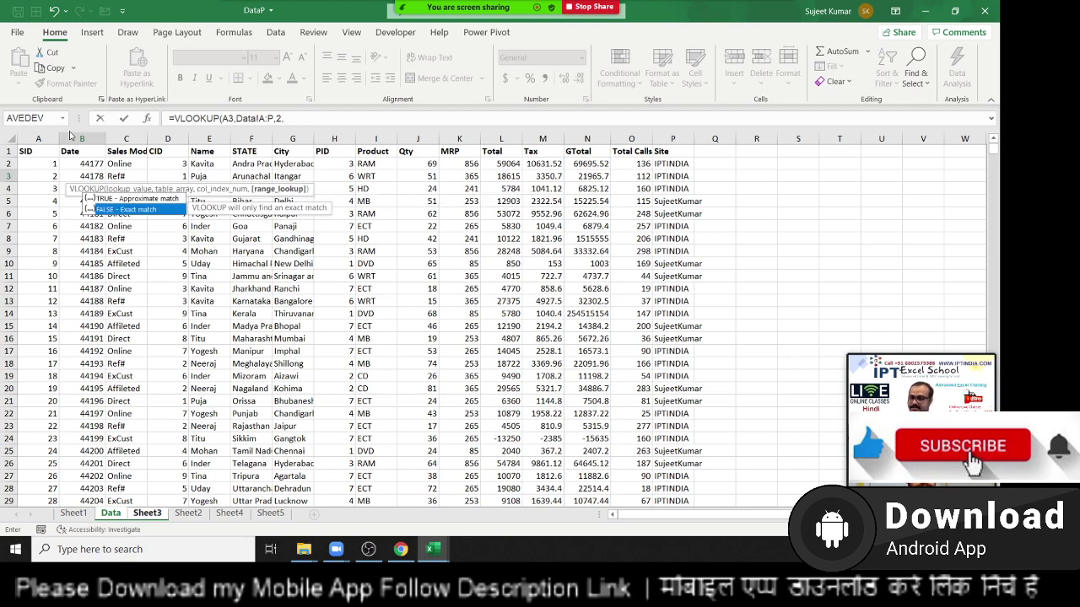
{"action": "key", "text": "Tab"}
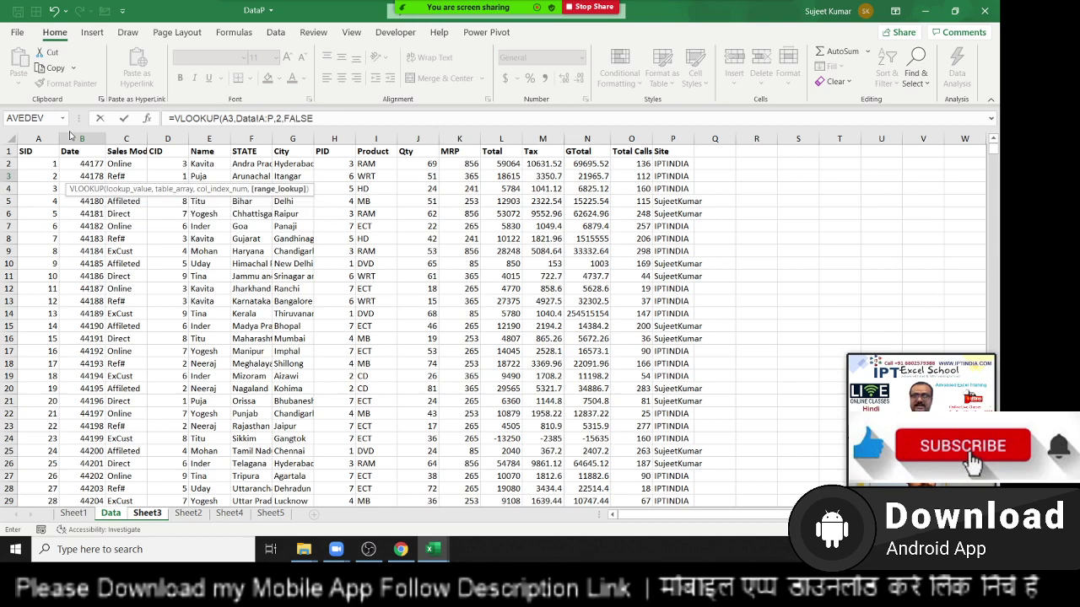
{"action": "type", "text": ")"}
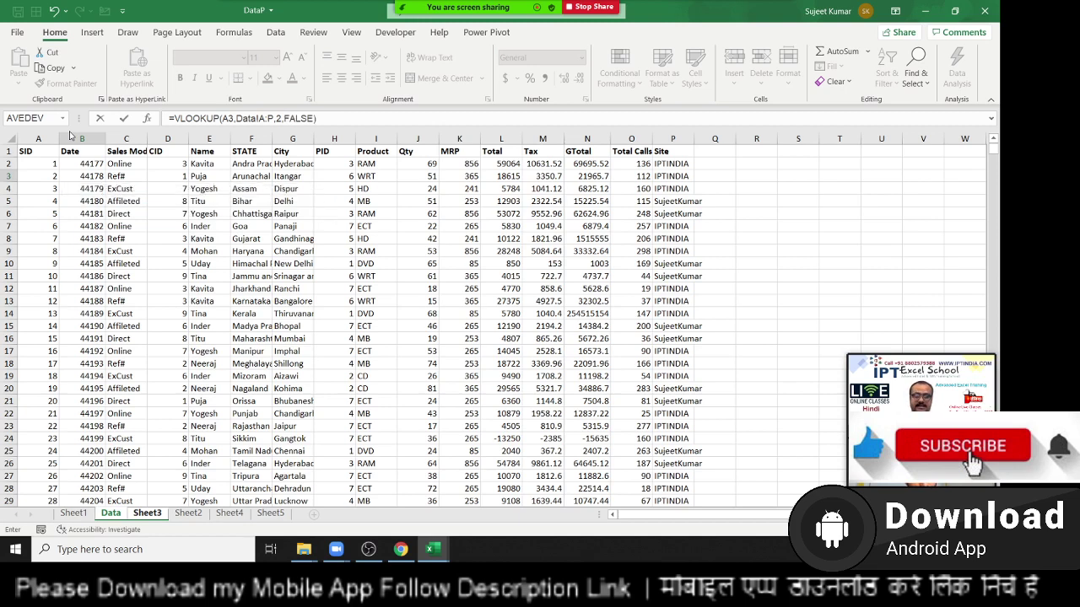
{"action": "key", "text": "Return"}
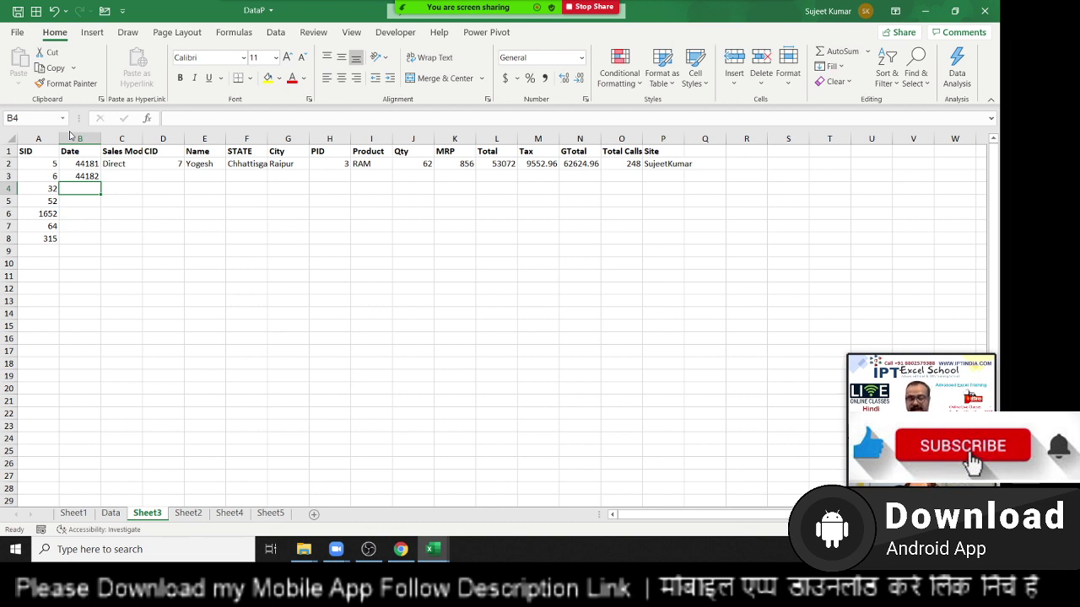
{"action": "key", "text": "Up"}
{"action": "key", "text": "Up"}
{"action": "key", "text": "Up"}
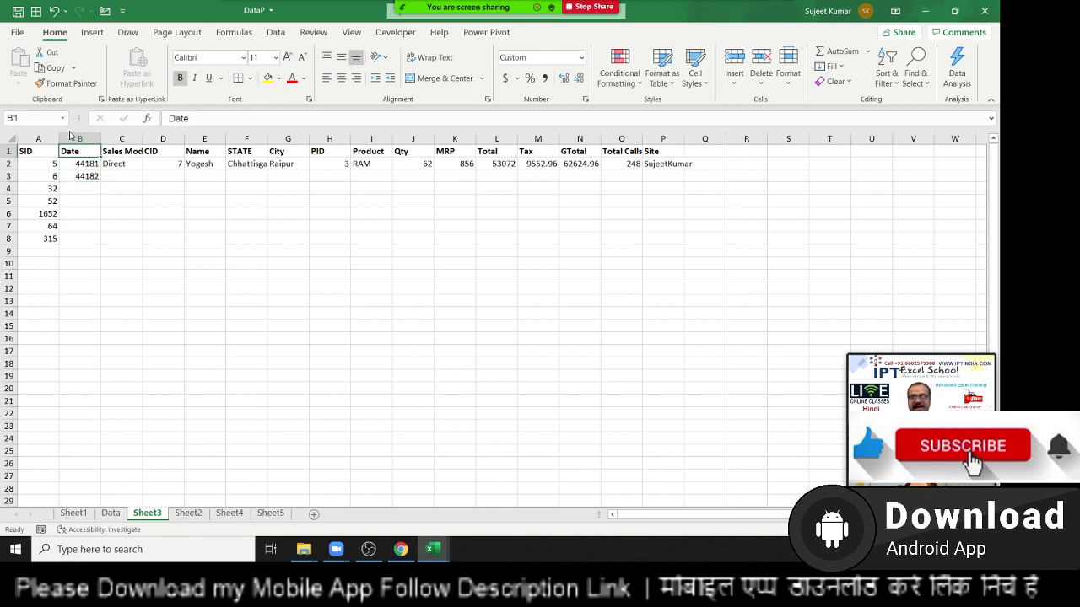
Enter =VLOOKUP(A3,Data!A:P,3,0) in C3, returning Online as SID 6's sales mode
{"action": "key", "text": "Down"}
{"action": "key", "text": "Down"}
{"action": "key", "text": "Right"}
{"action": "type", "text": "=v"}
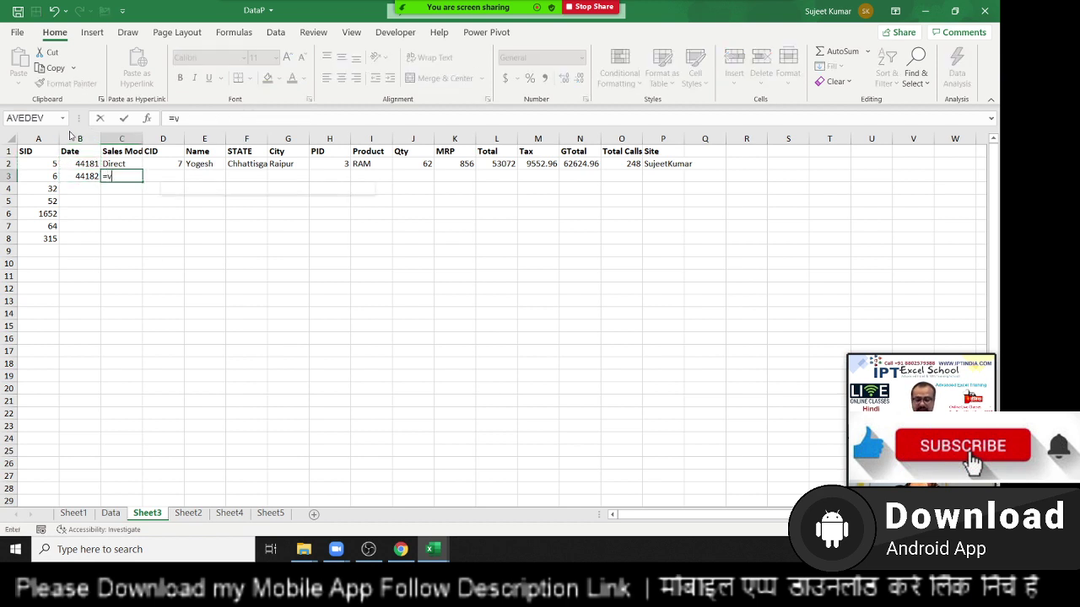
{"action": "type", "text": "l"}
{"action": "key", "text": "Tab"}
{"action": "key", "text": "Left"}
{"action": "key", "text": "Left"}
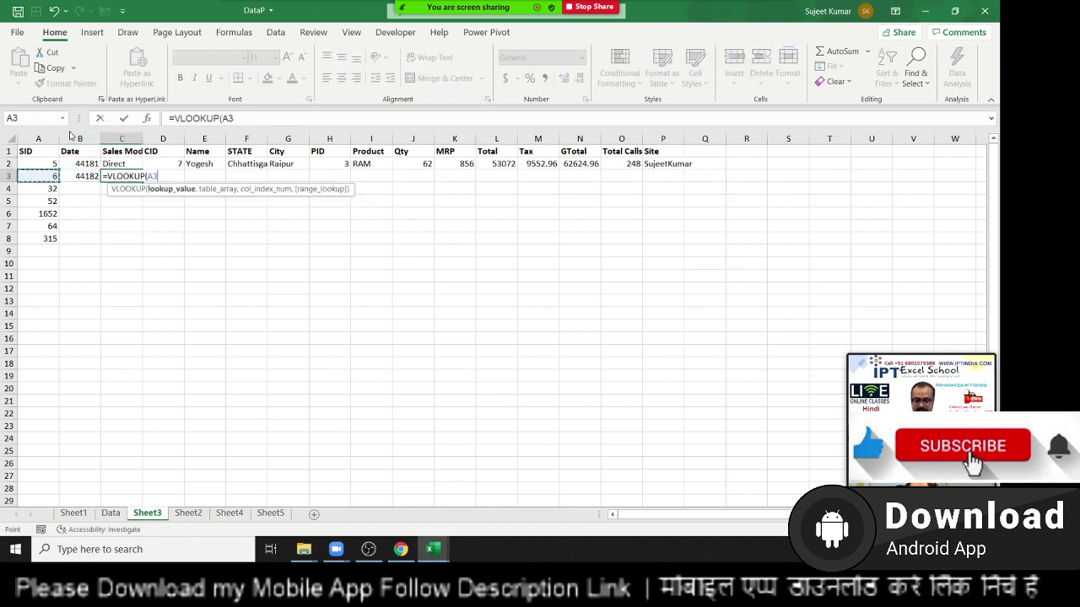
{"action": "type", "text": ","}
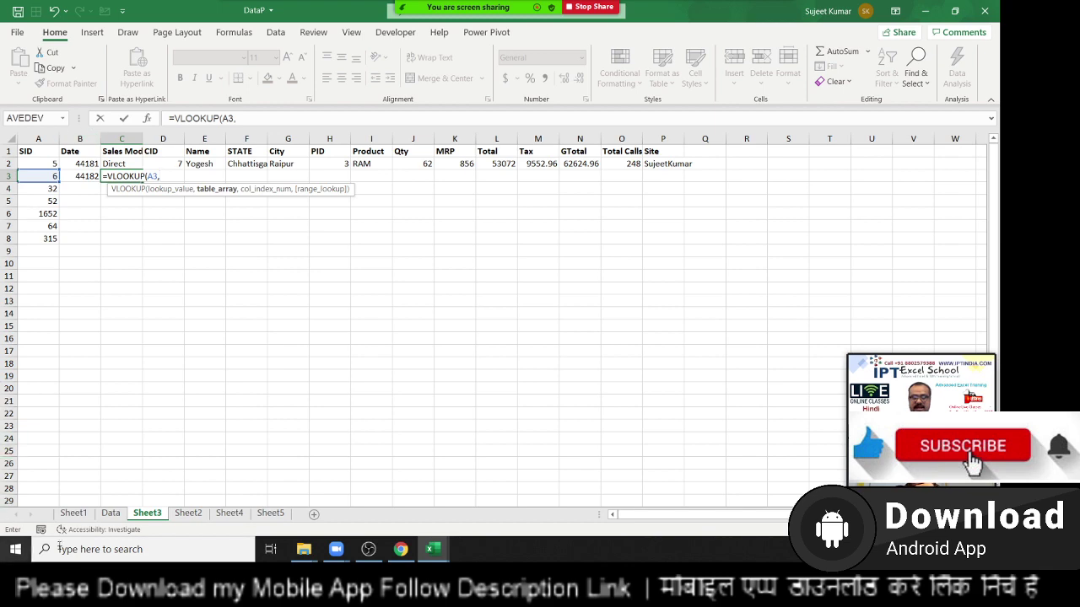
{"action": "left_click", "coordinate": [105, 514]}
{"action": "left_click_drag", "start_coordinate": [38, 138], "coordinate": [664, 143]}
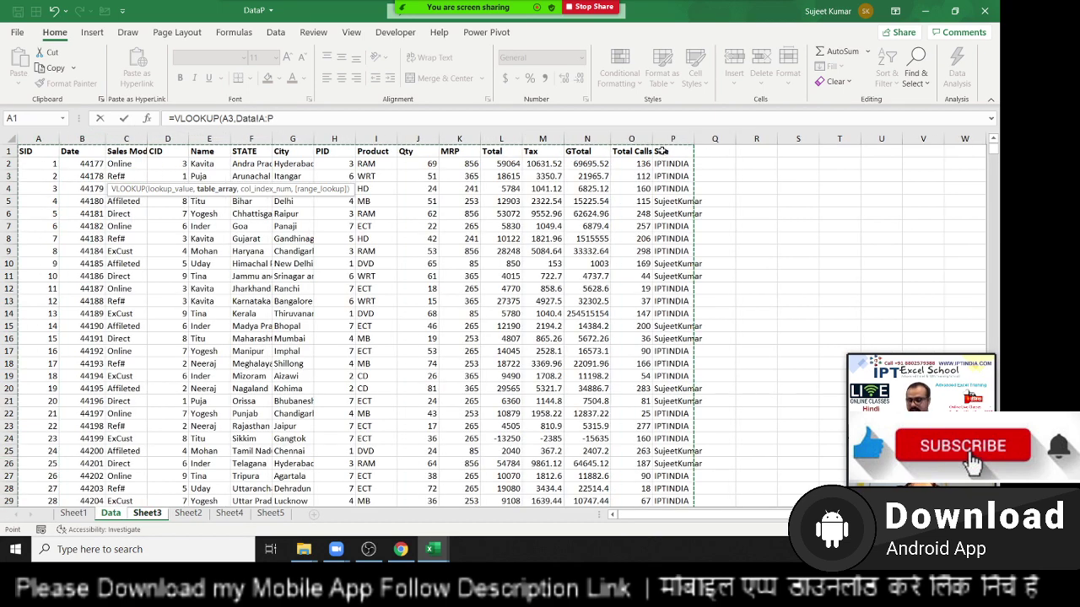
{"action": "type", "text": ","}
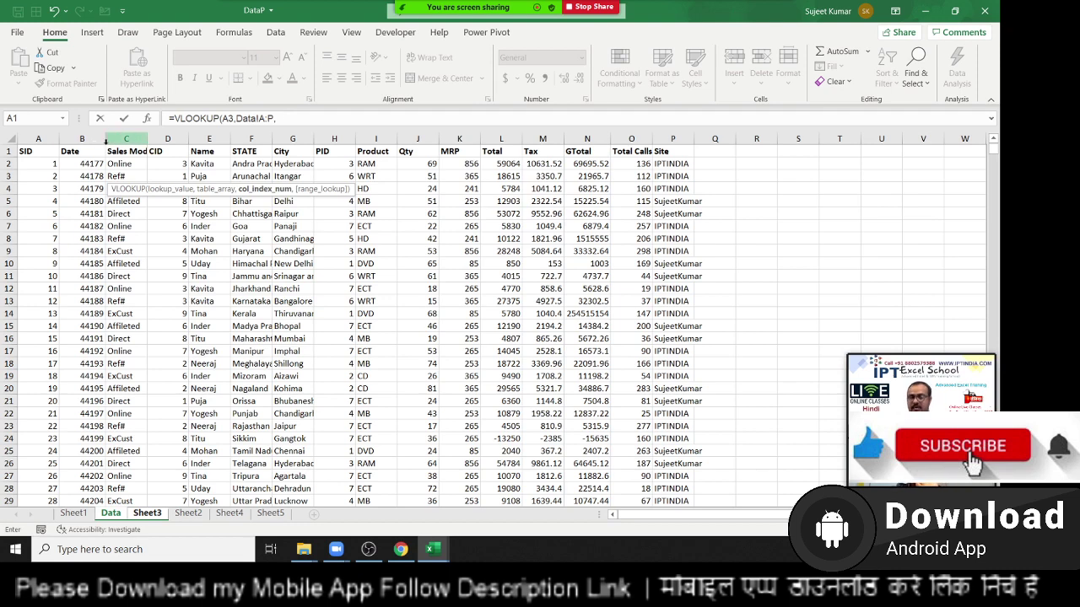
{"action": "type", "text": "3,0"}
{"action": "key", "text": "Return"}
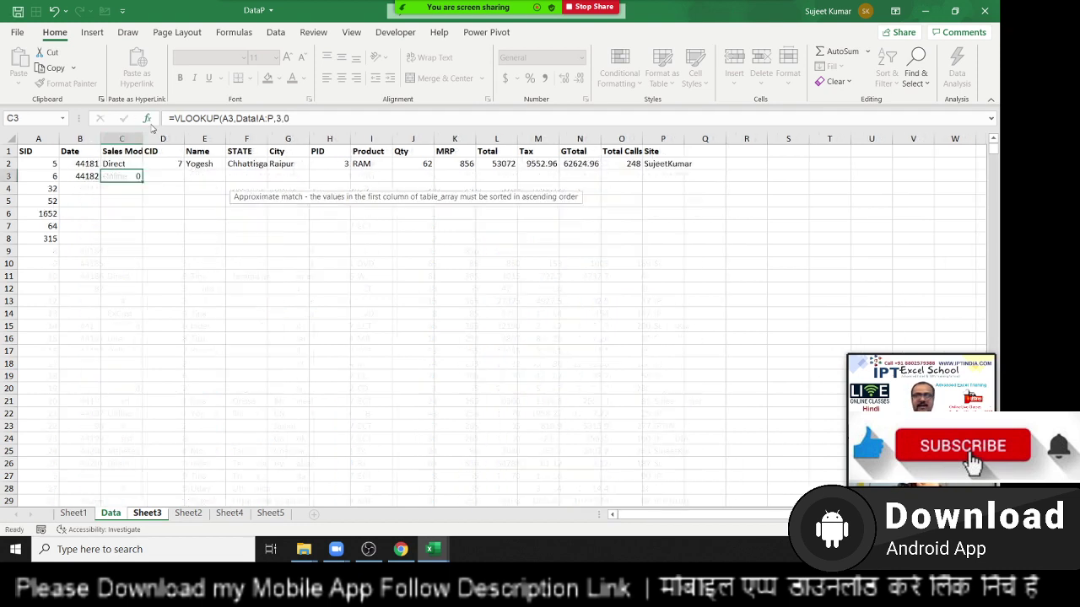
{"action": "key", "text": "Up"}
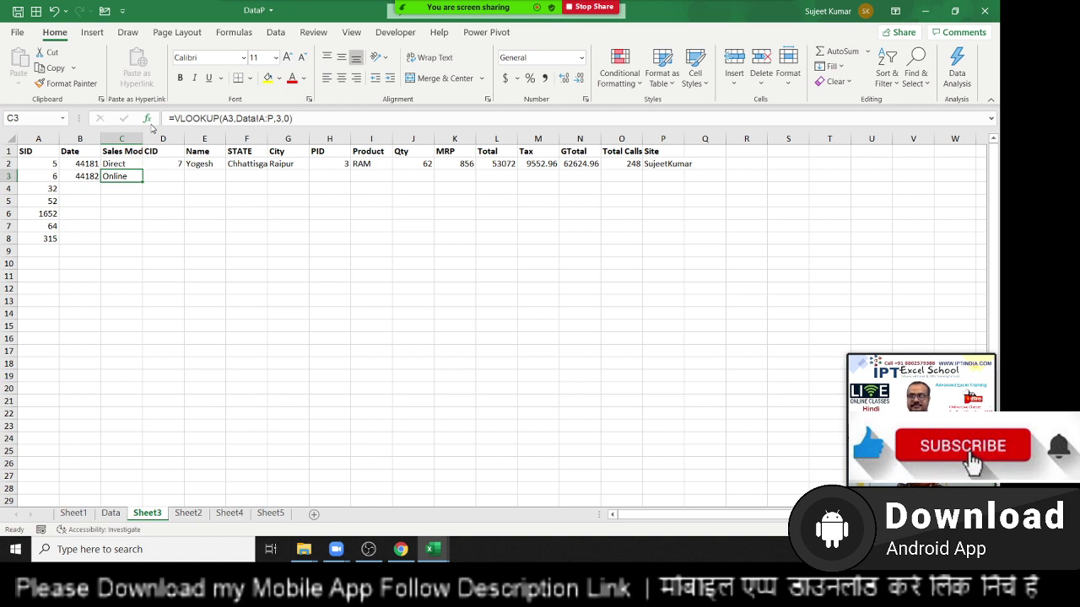
{"action": "left_click", "coordinate": [153, 172]}
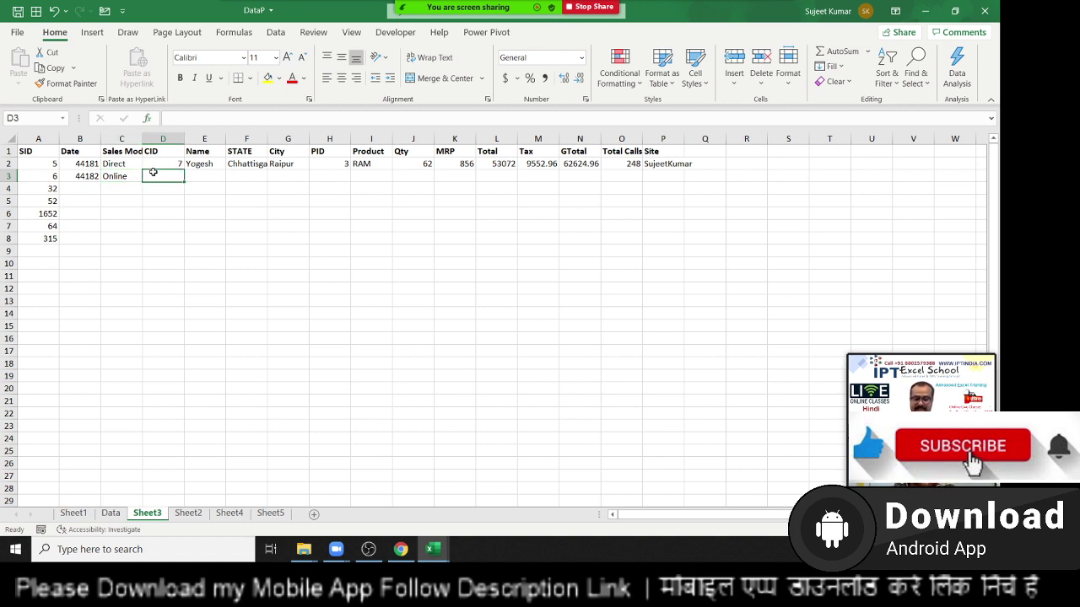
Enter =VLOOKUP(A3,Data!A:P,4,0) in D3, returning 6 as SID 6's CID
{"action": "type", "text": "=vl"}
{"action": "key", "text": "Tab"}
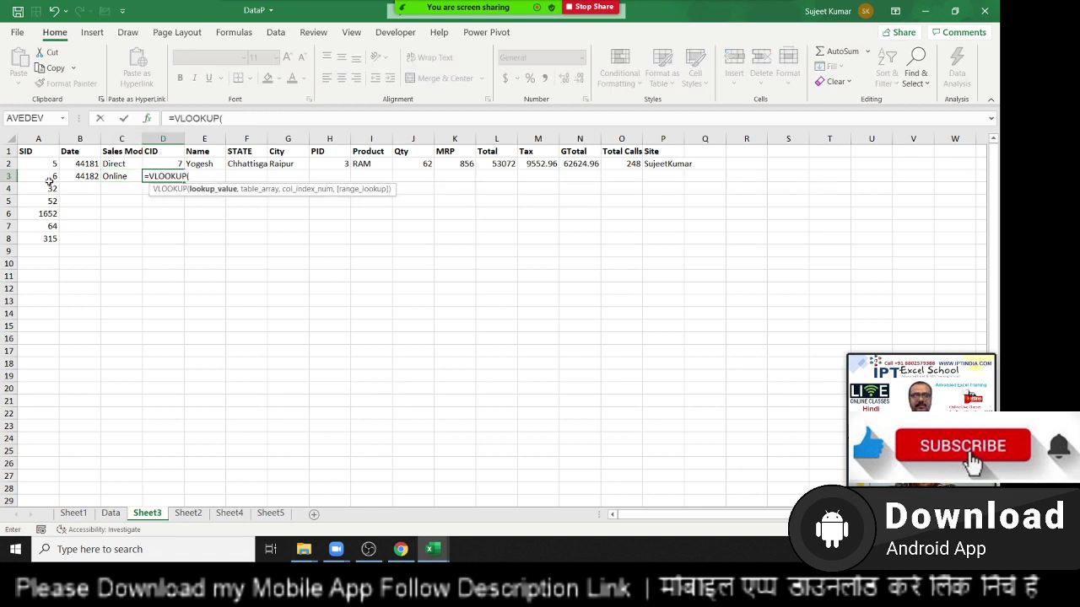
{"action": "left_click", "coordinate": [49, 177]}
{"action": "type", "text": ","}
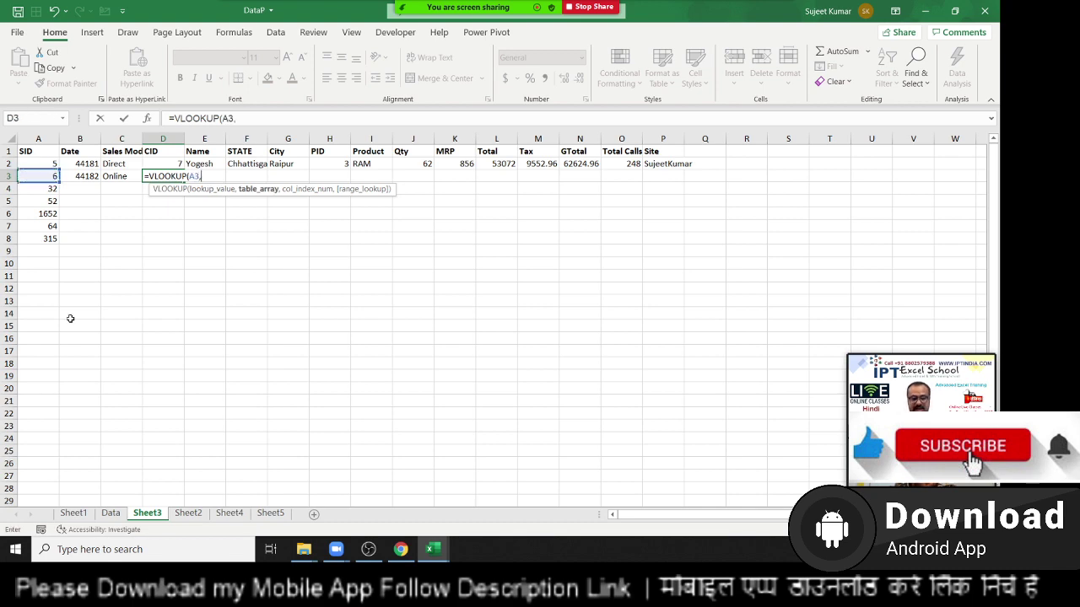
{"action": "left_click", "coordinate": [110, 513]}
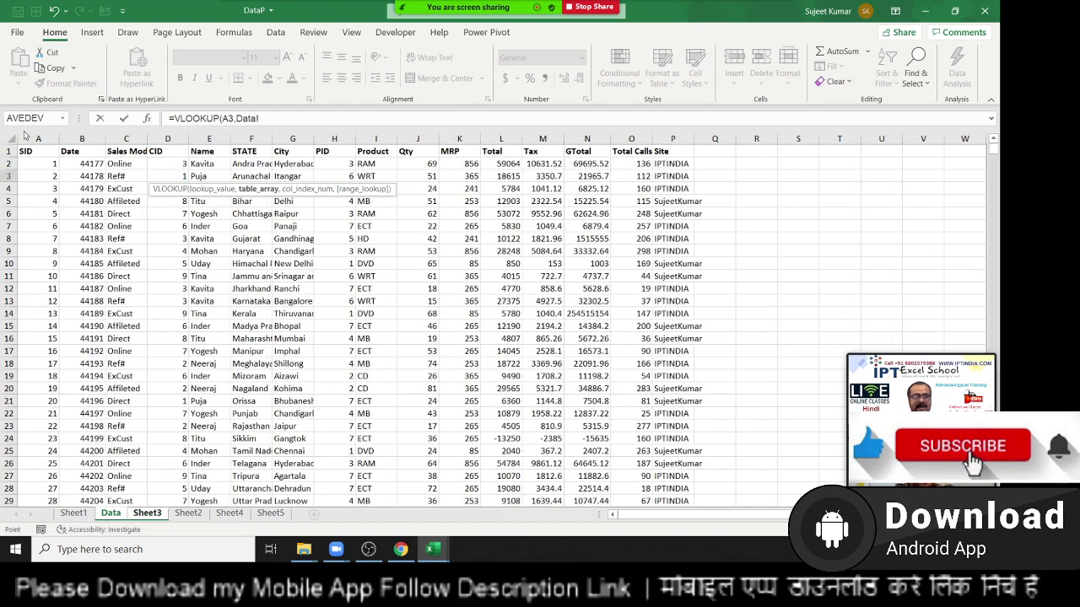
{"action": "left_click_drag", "start_coordinate": [38, 138], "coordinate": [655, 118]}
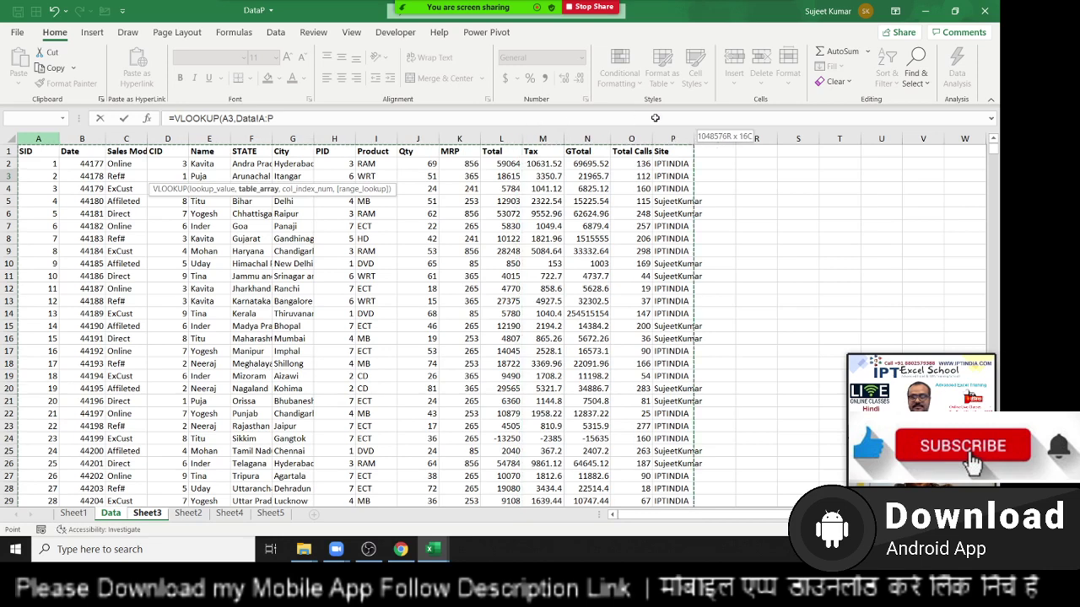
{"action": "type", "text": ","}
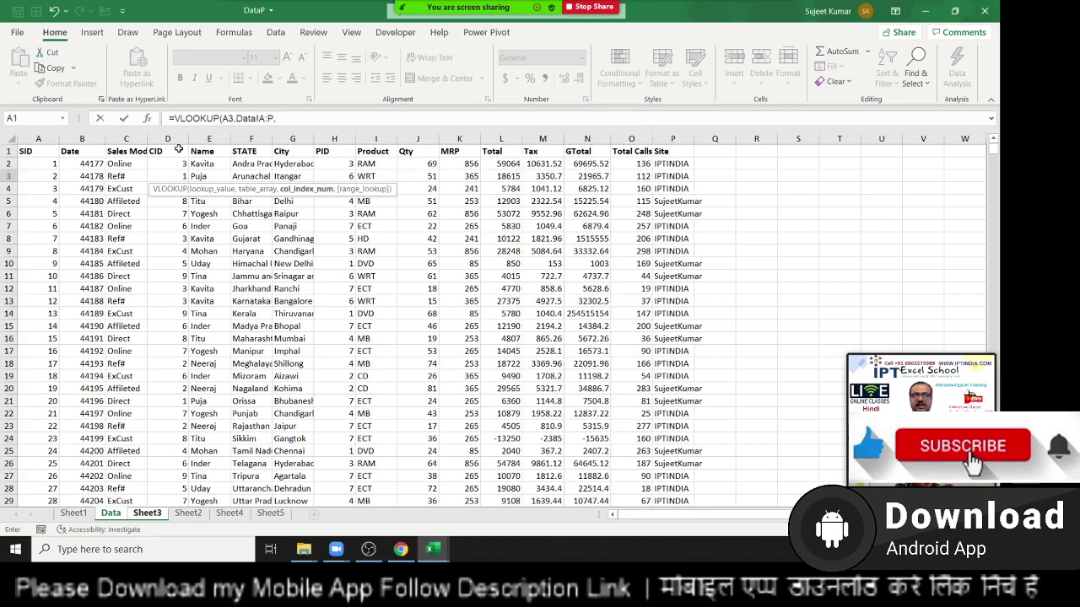
{"action": "type", "text": "4,"}
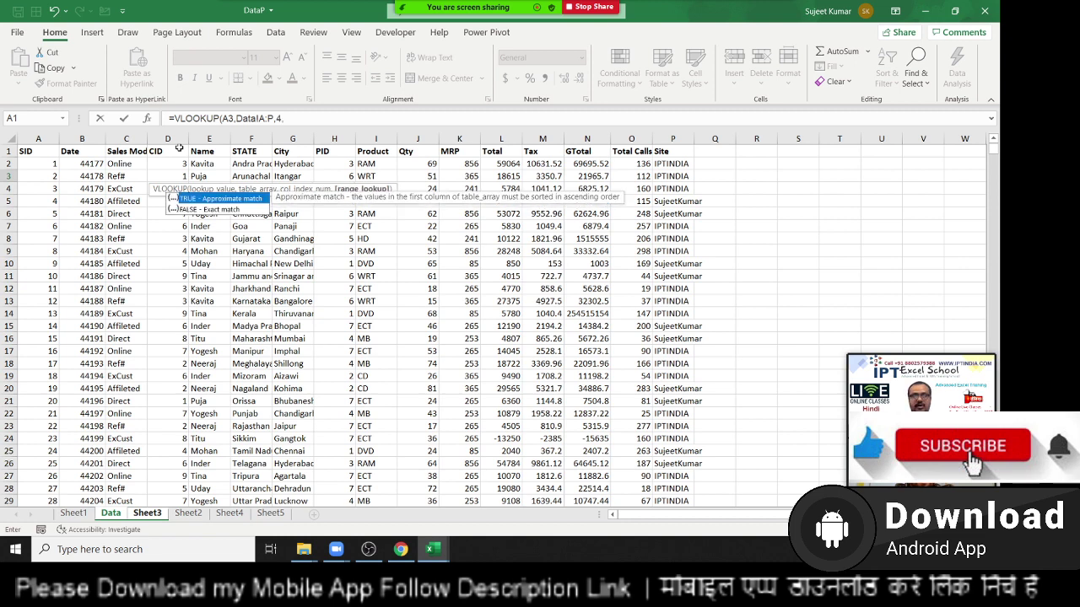
{"action": "type", "text": "0"}
{"action": "key", "text": "Return"}
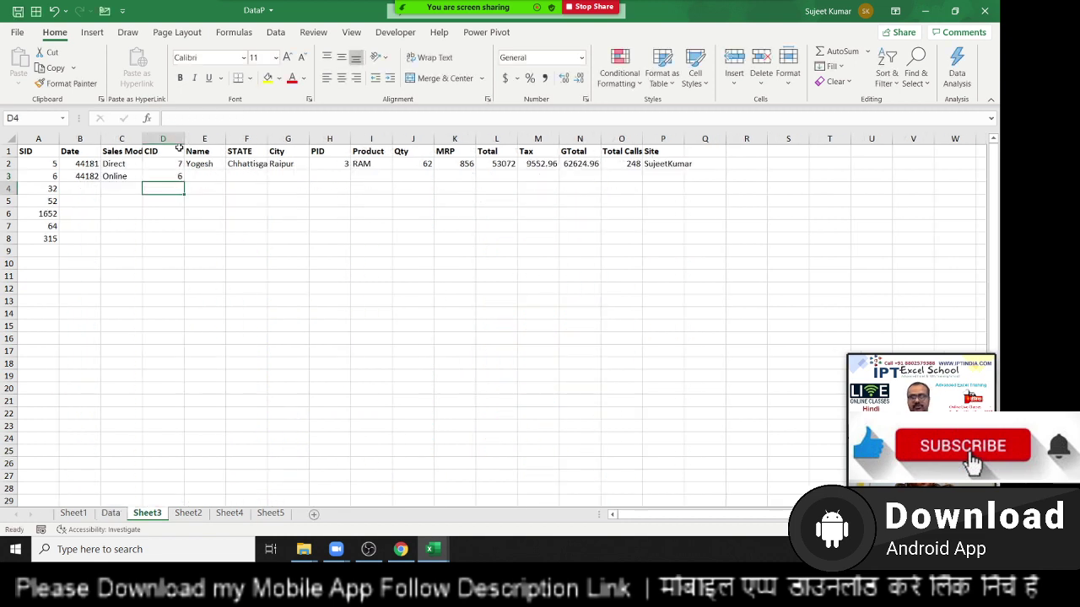
{"action": "key", "text": "Up"}
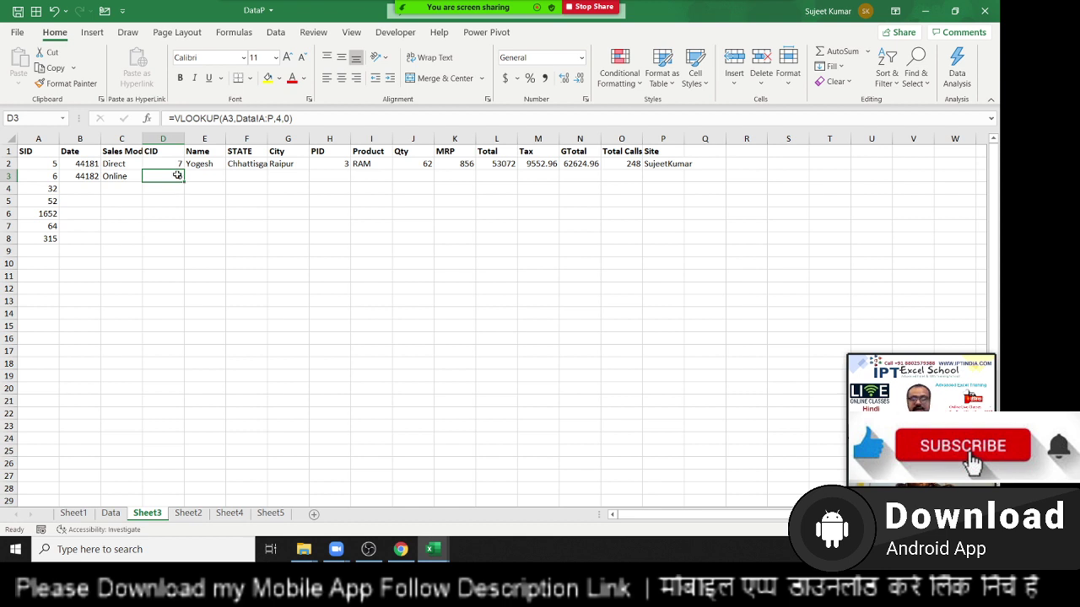
Fill D3's formula into E3 and compare its shifted version =VLOOKUP(B3,Data!B:Q,4,0) with D3
{"action": "double_click", "coordinate": [178, 176]}
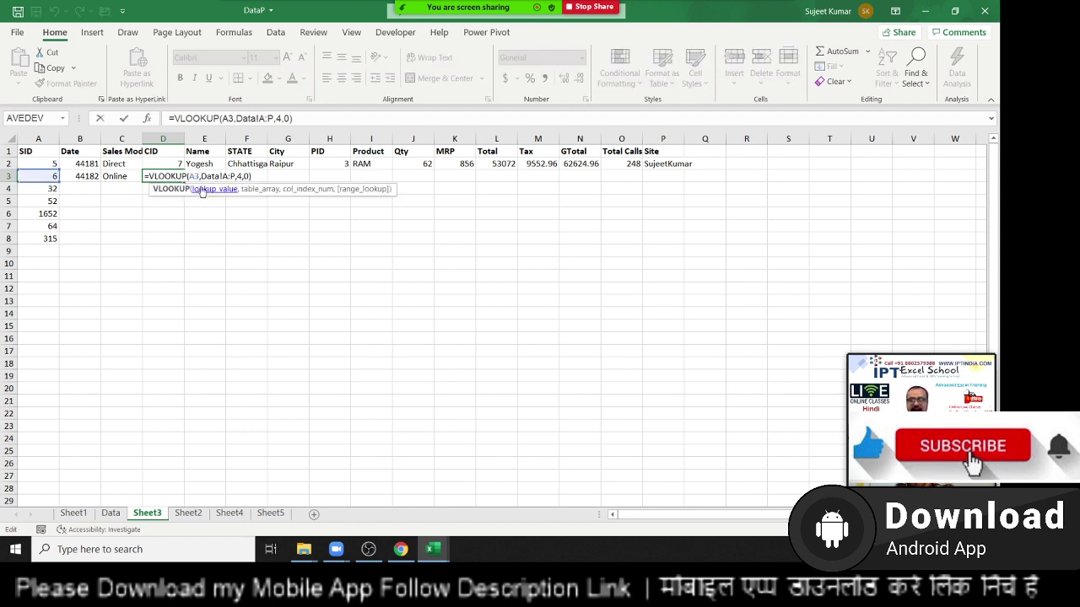
{"action": "key", "text": "Escape"}
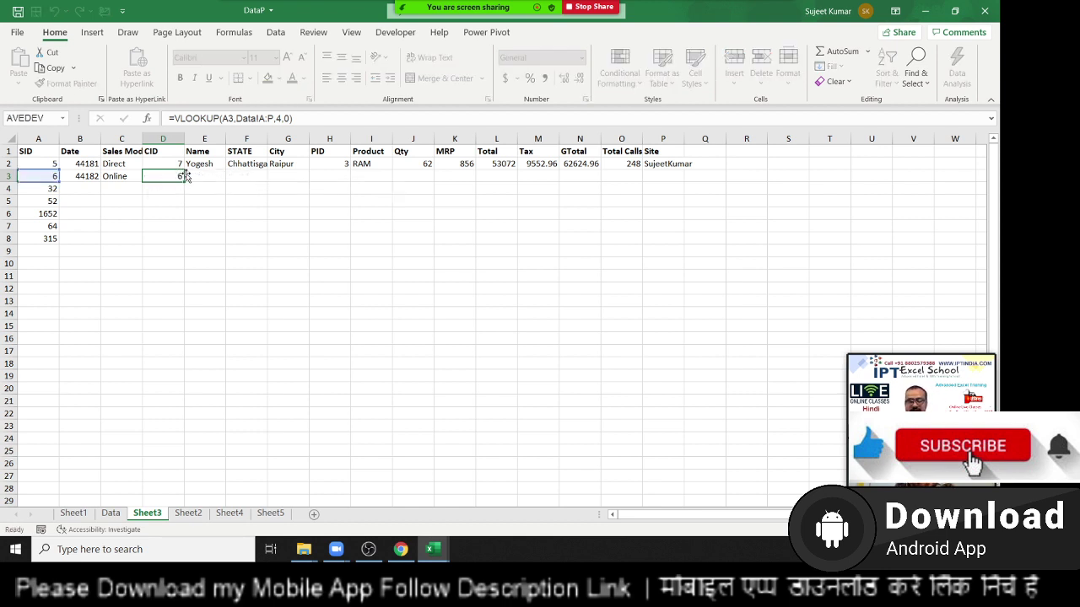
{"action": "left_click_drag", "start_coordinate": [183, 182], "coordinate": [211, 185]}
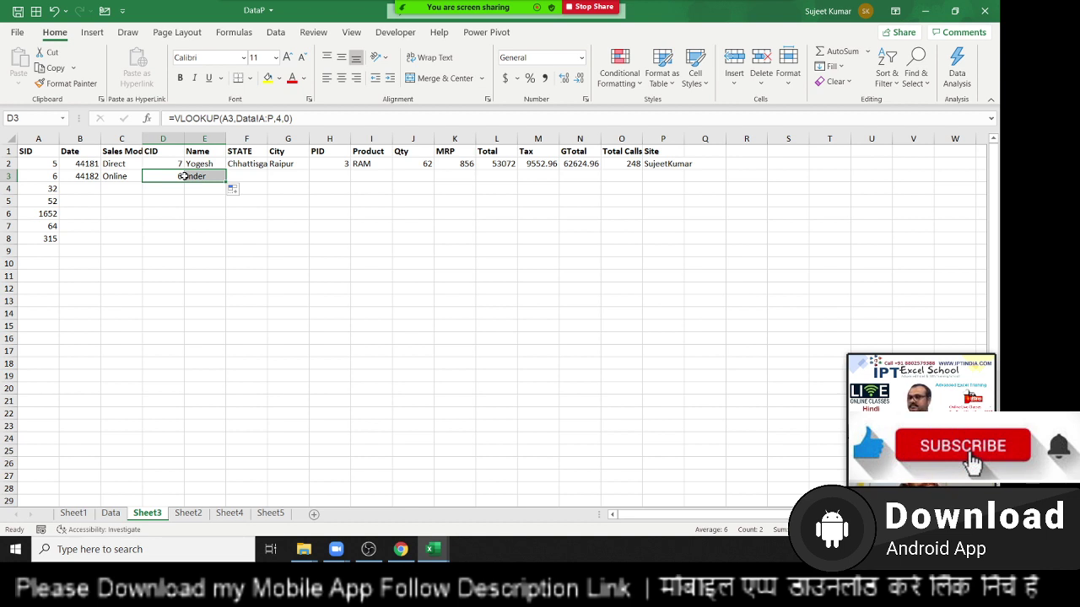
{"action": "left_click_drag", "start_coordinate": [184, 176], "coordinate": [203, 178]}
{"action": "left_click", "coordinate": [203, 178]}
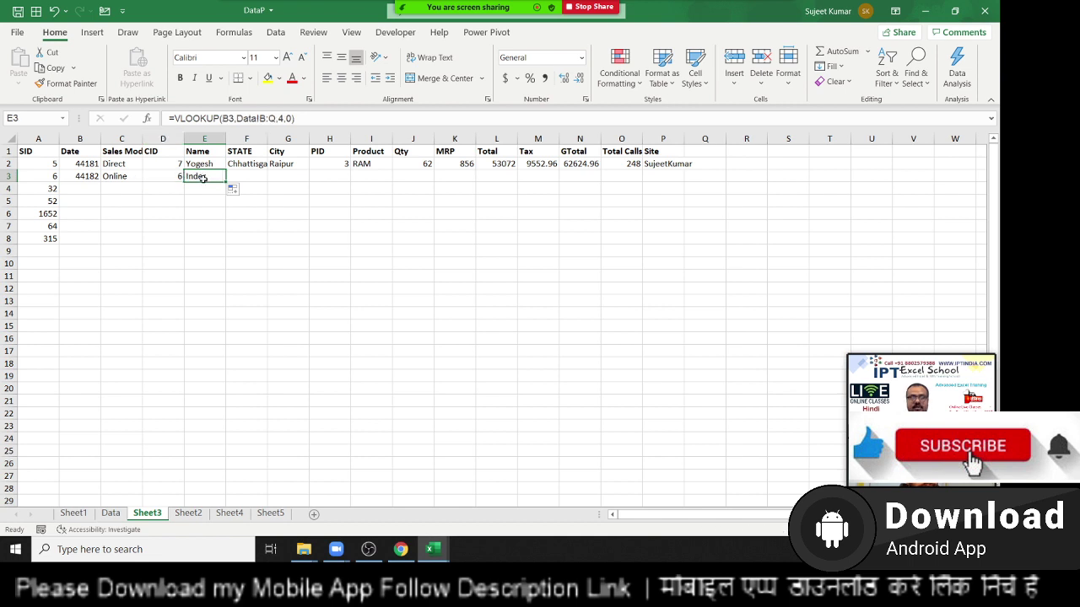
{"action": "double_click", "coordinate": [205, 178]}
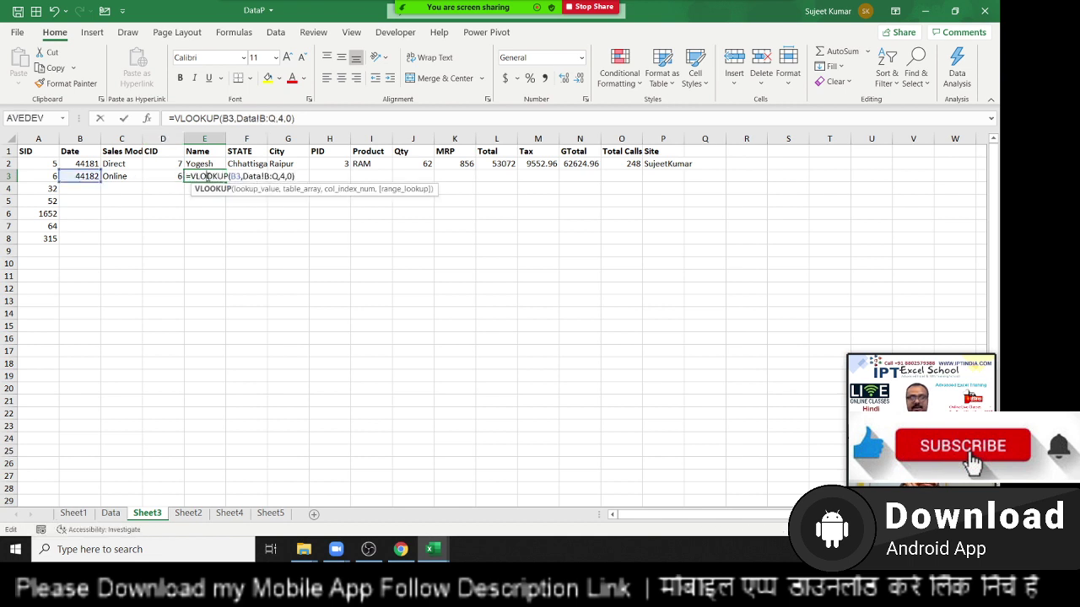
{"action": "key", "text": "Escape"}
{"action": "left_click", "coordinate": [176, 176]}
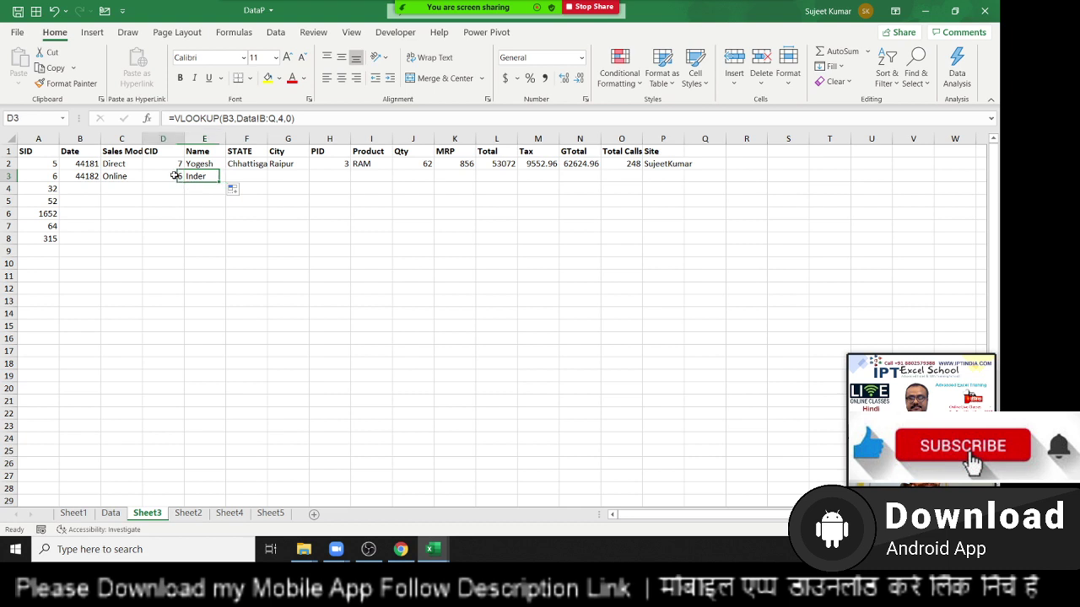
{"action": "double_click", "coordinate": [175, 176]}
{"action": "key", "text": "Escape"}
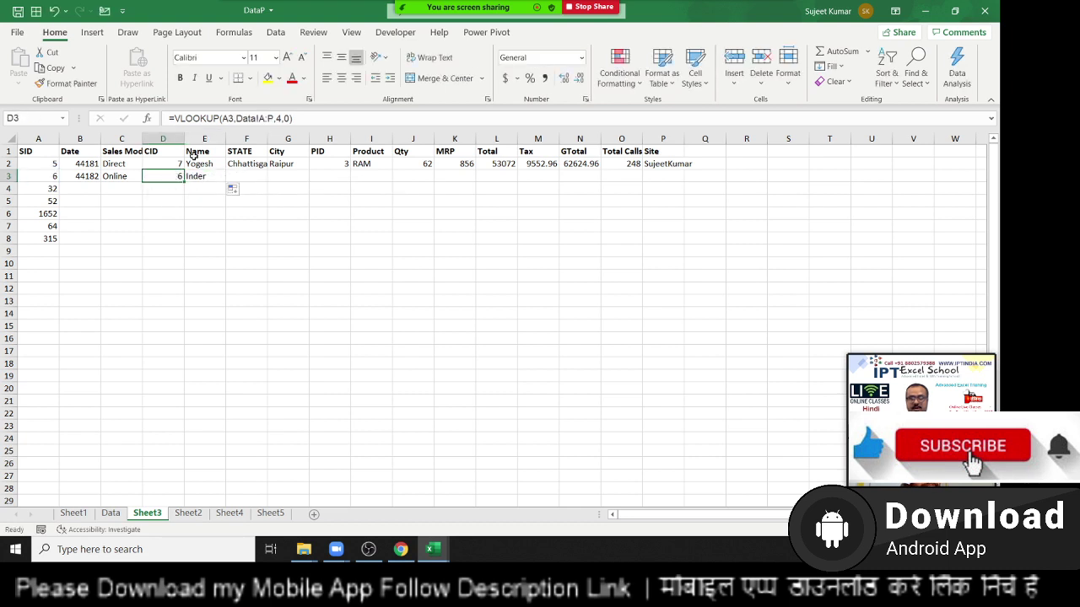
Change D3 to =VLOOKUP($A3,Data!$A:$P,4,0) and fill it across E3:P3
{"action": "left_click", "coordinate": [229, 120]}
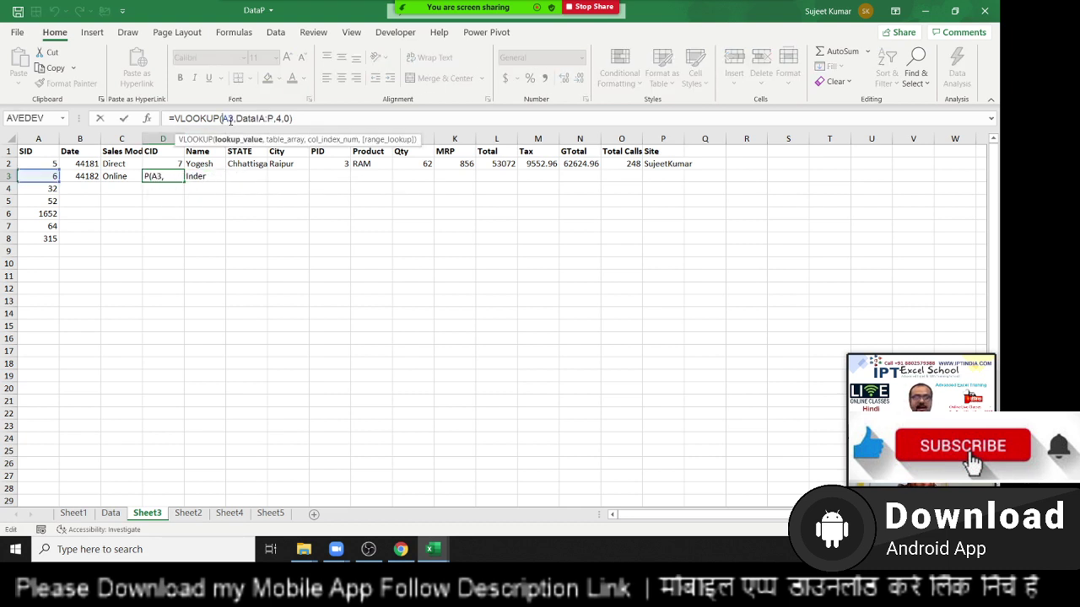
{"action": "type", "text": "$"}
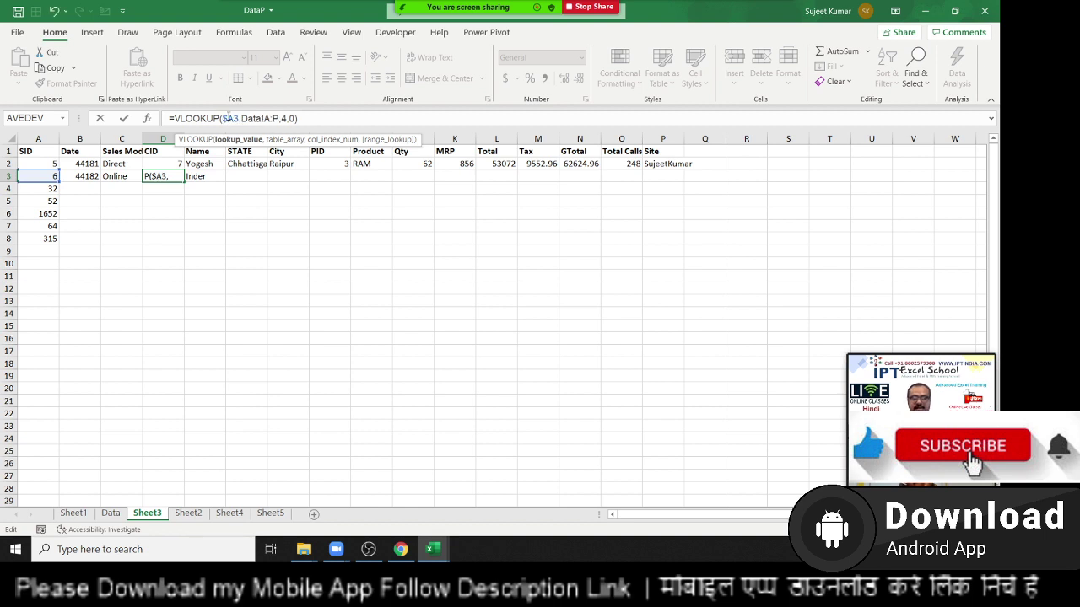
{"action": "left_click", "coordinate": [269, 118]}
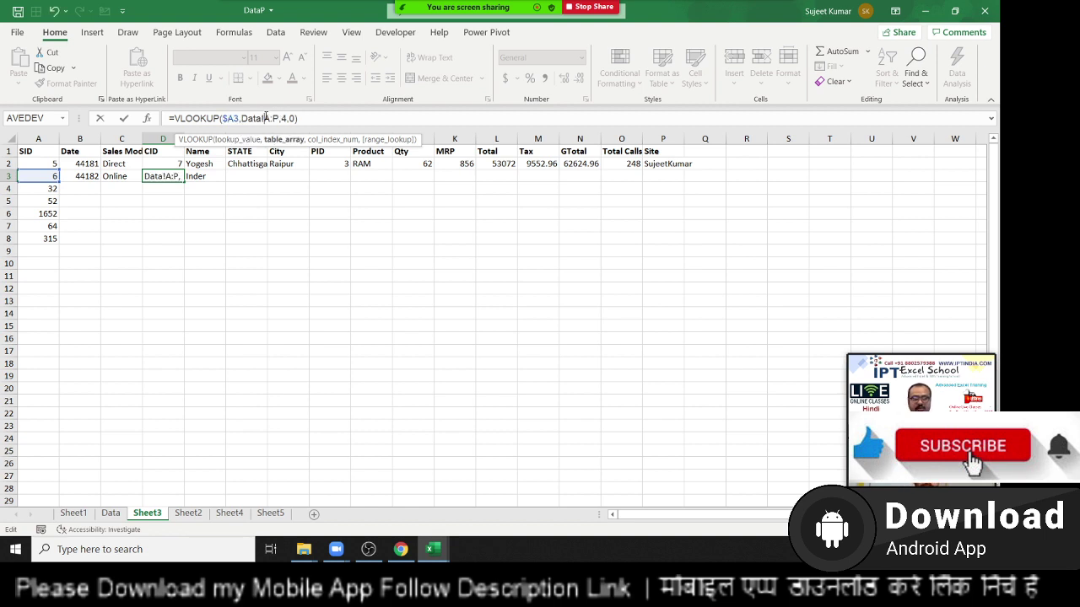
{"action": "left_click_drag", "start_coordinate": [269, 118], "coordinate": [294, 118]}
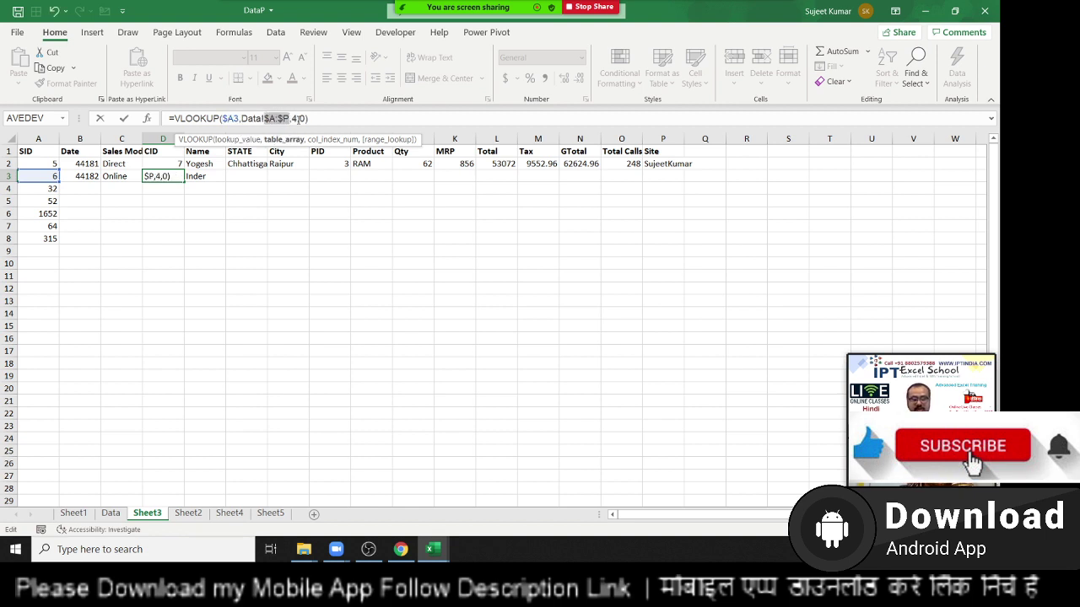
{"action": "key", "text": "Return"}
{"action": "left_click", "coordinate": [178, 177]}
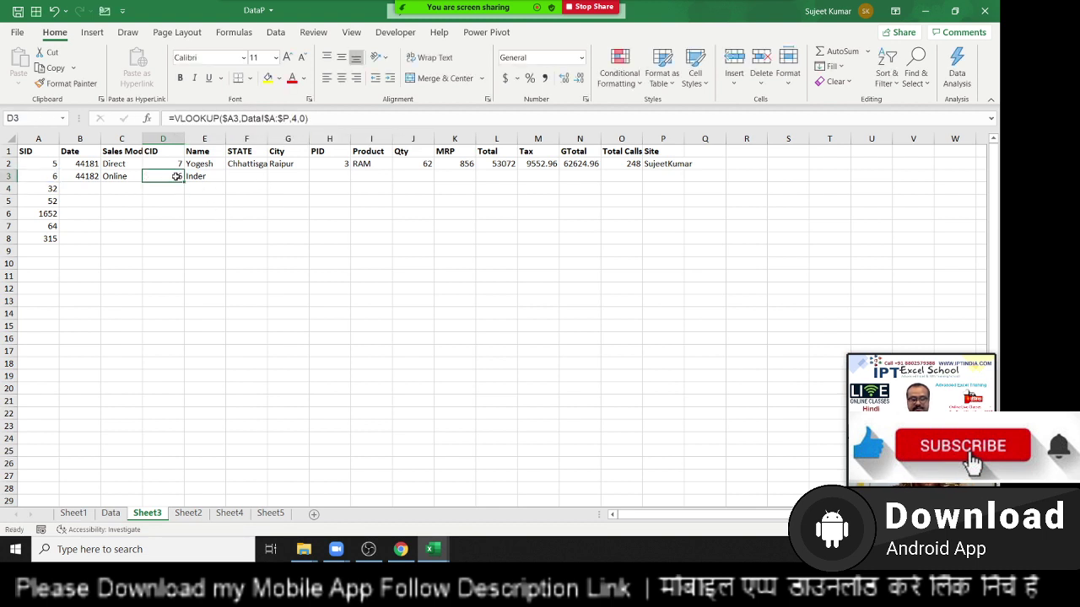
{"action": "left_click_drag", "start_coordinate": [184, 183], "coordinate": [686, 185]}
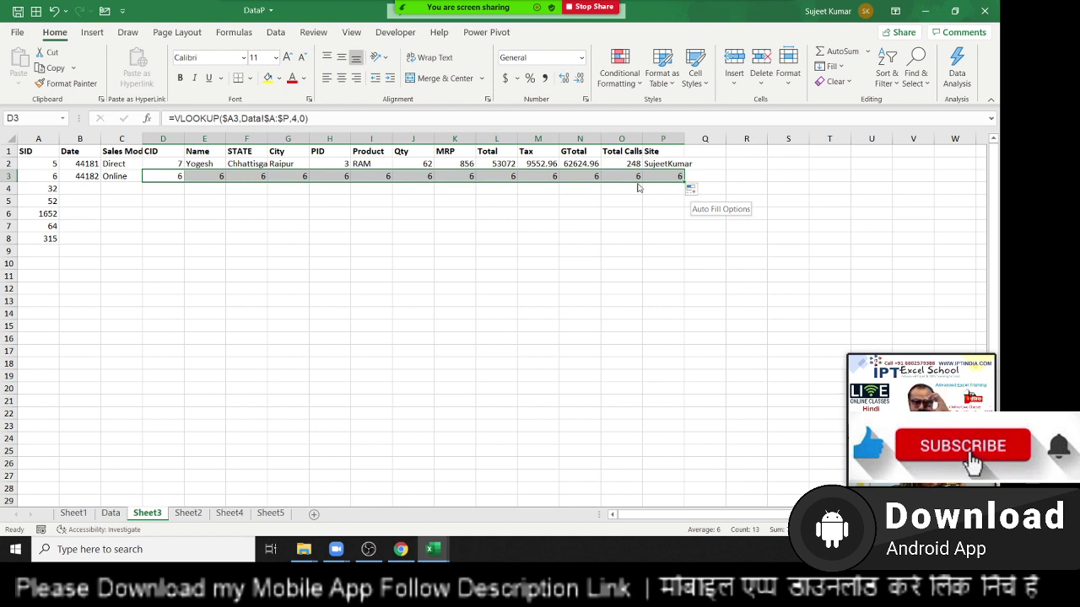
Change the VLOOKUP column numbers in E3, F3 and G3 to 5, 6 and 7
{"action": "left_click", "coordinate": [204, 180]}
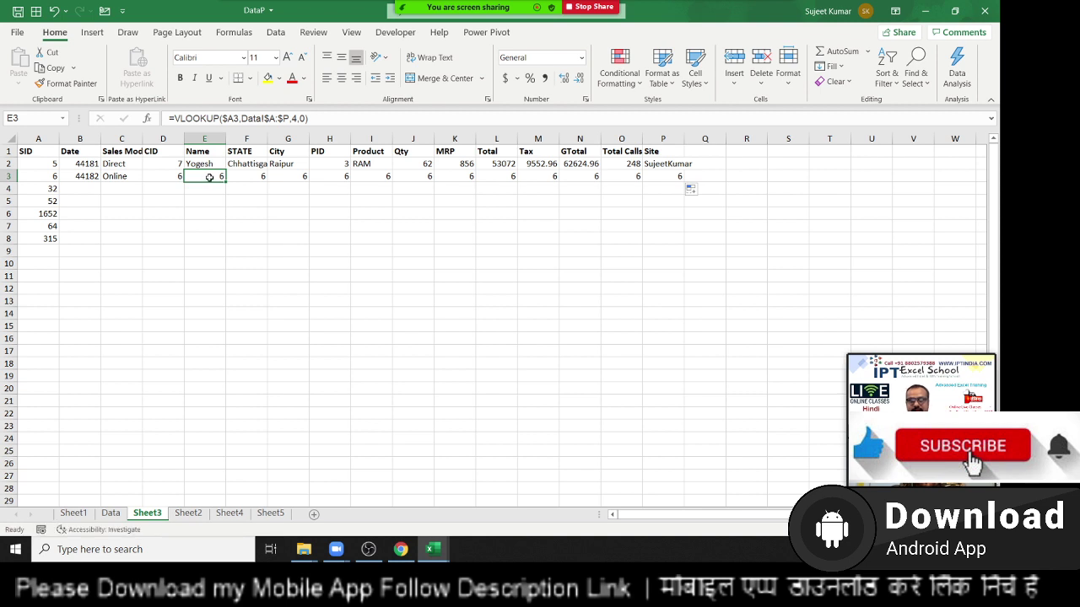
{"action": "double_click", "coordinate": [210, 179]}
{"action": "left_click", "coordinate": [293, 176]}
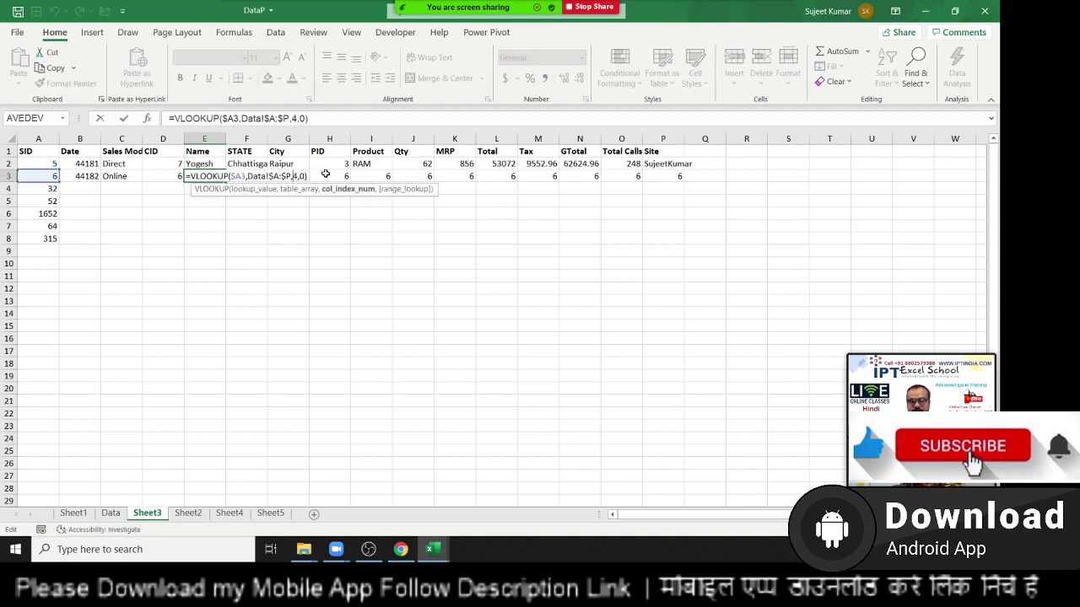
{"action": "key", "text": "BackSpace"}
{"action": "type", "text": "5"}
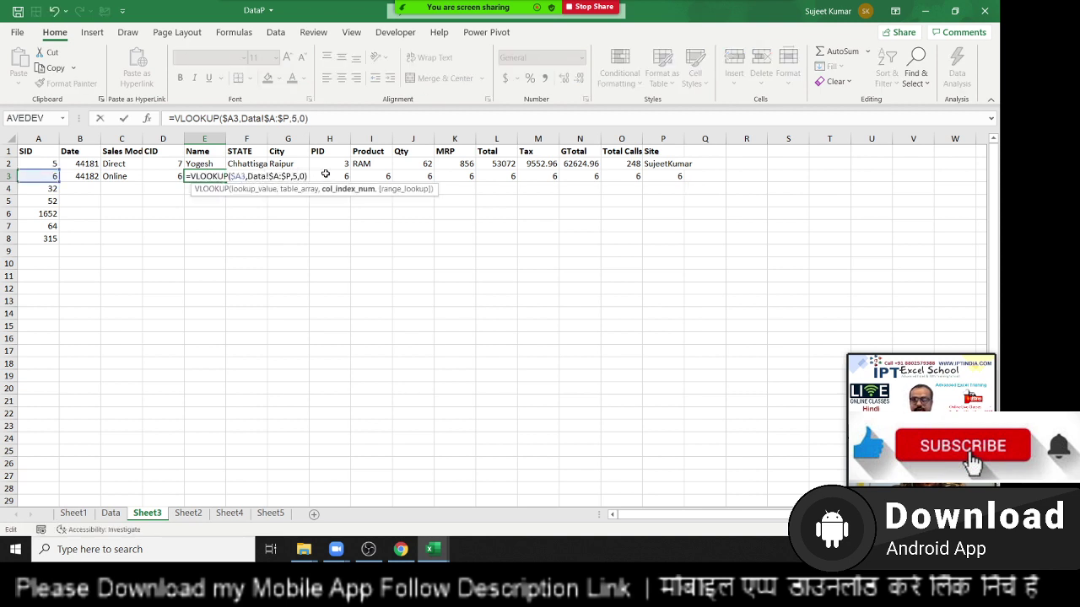
{"action": "key", "text": "Return"}
{"action": "key", "text": "Up"}
{"action": "key", "text": "Right"}
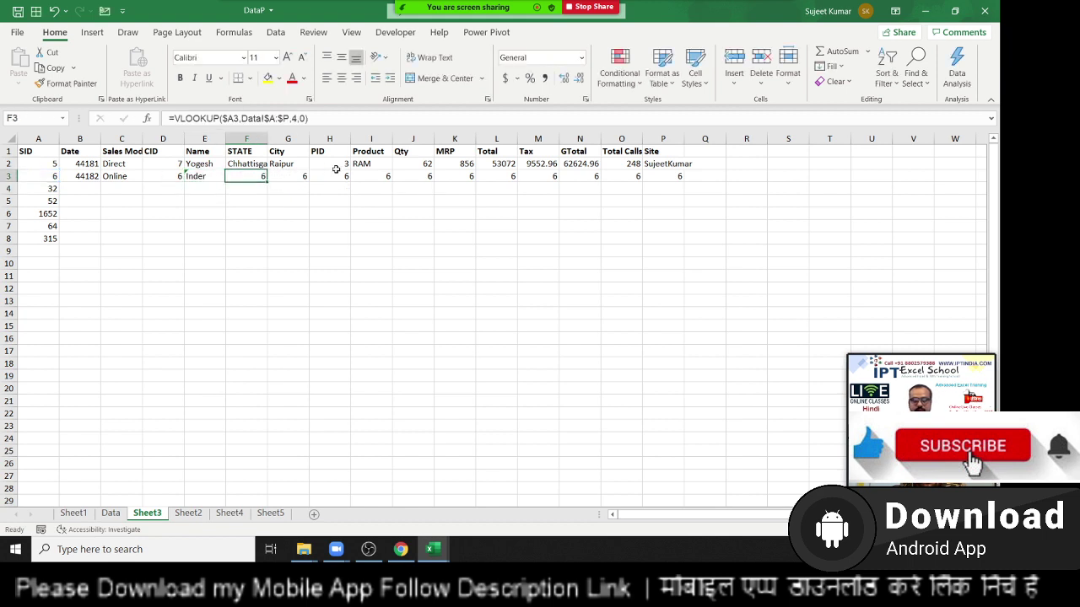
{"action": "left_click", "coordinate": [290, 118]}
{"action": "key", "text": "Delete"}
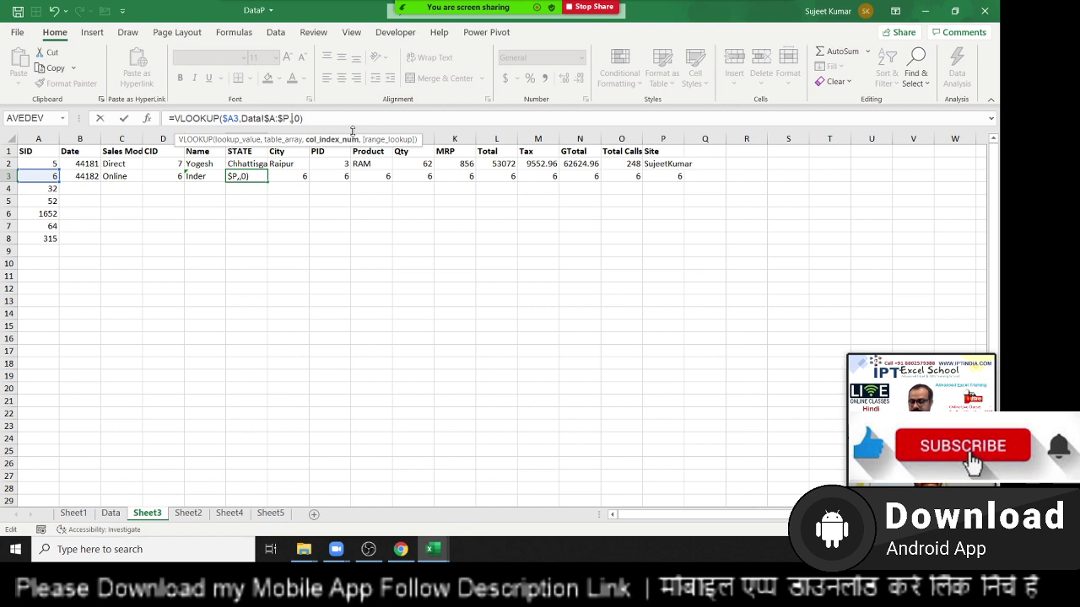
{"action": "type", "text": "6"}
{"action": "key", "text": "Tab"}
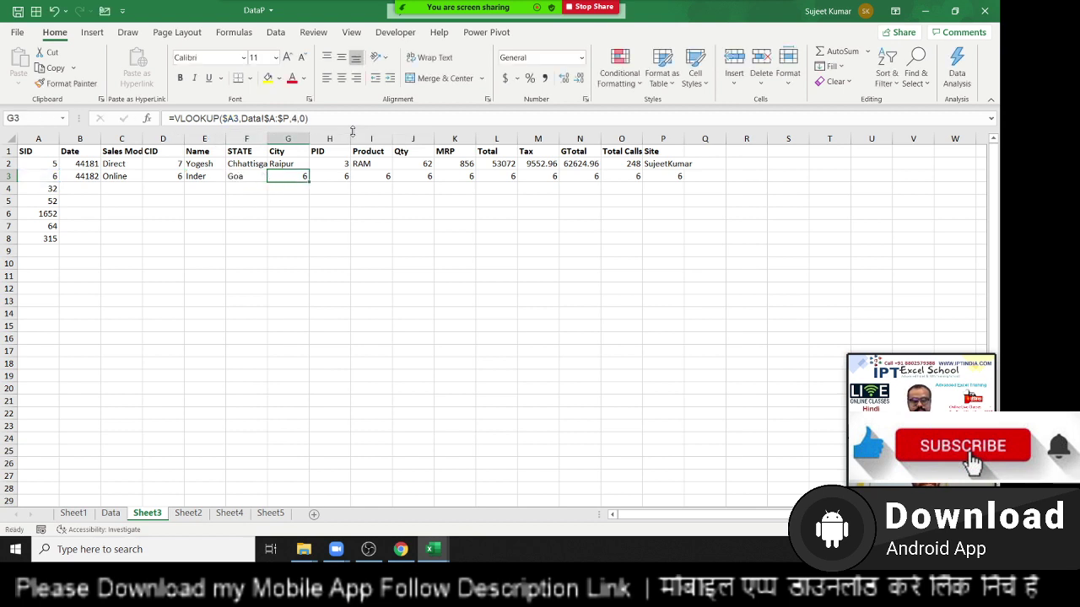
{"action": "left_click", "coordinate": [295, 118]}
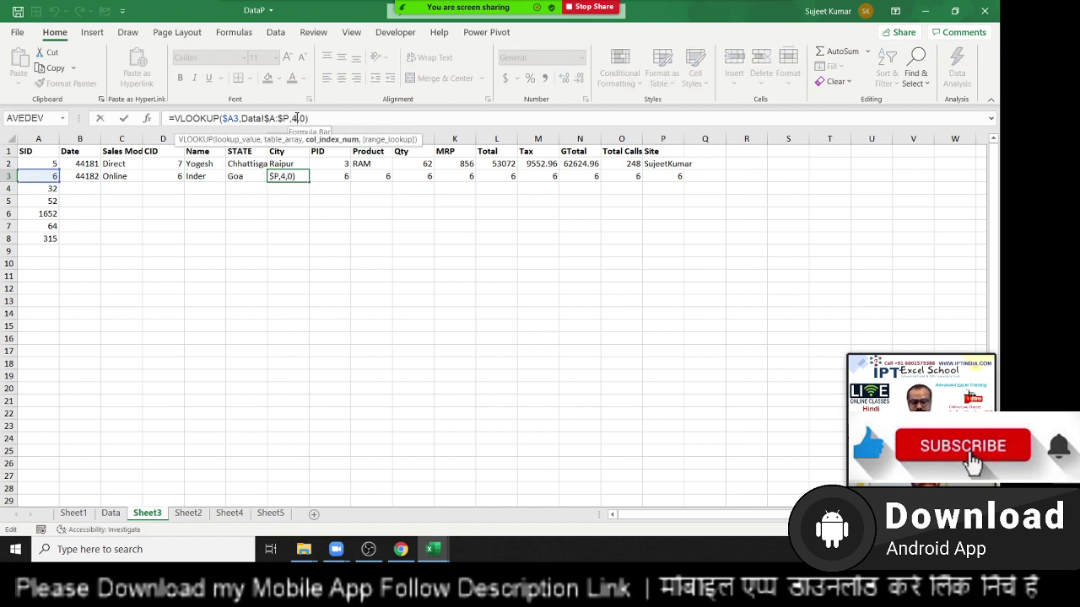
{"action": "key", "text": "BackSpace"}
{"action": "type", "text": "7"}
{"action": "key", "text": "Tab"}
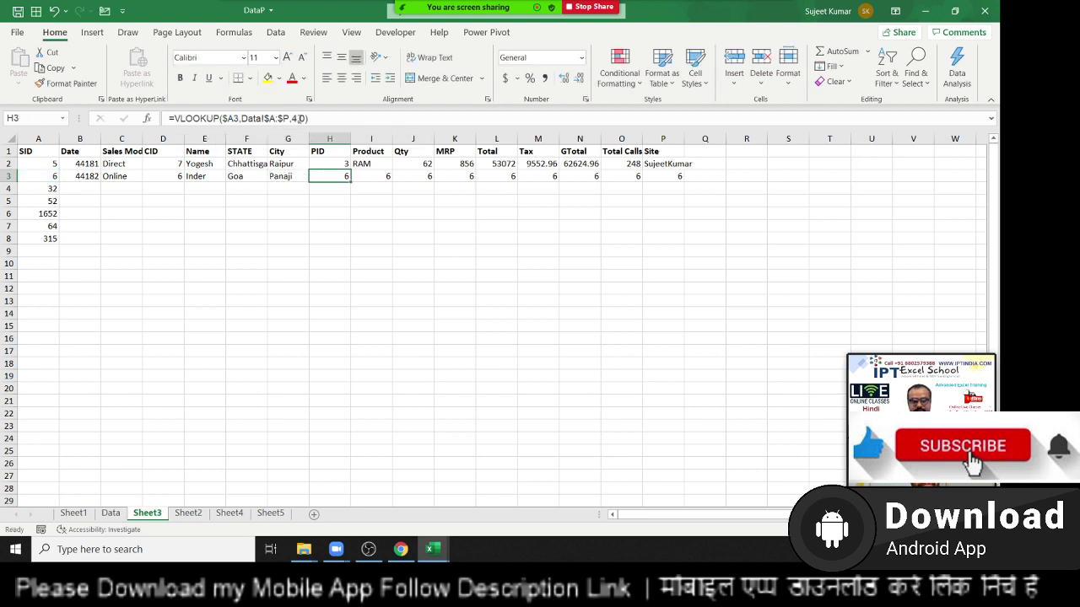
Set the column numbers in H3, I3, J3 and K3 to 5, 6, 4 and 4
{"action": "left_click", "coordinate": [301, 118]}
{"action": "key", "text": "BackSpace"}
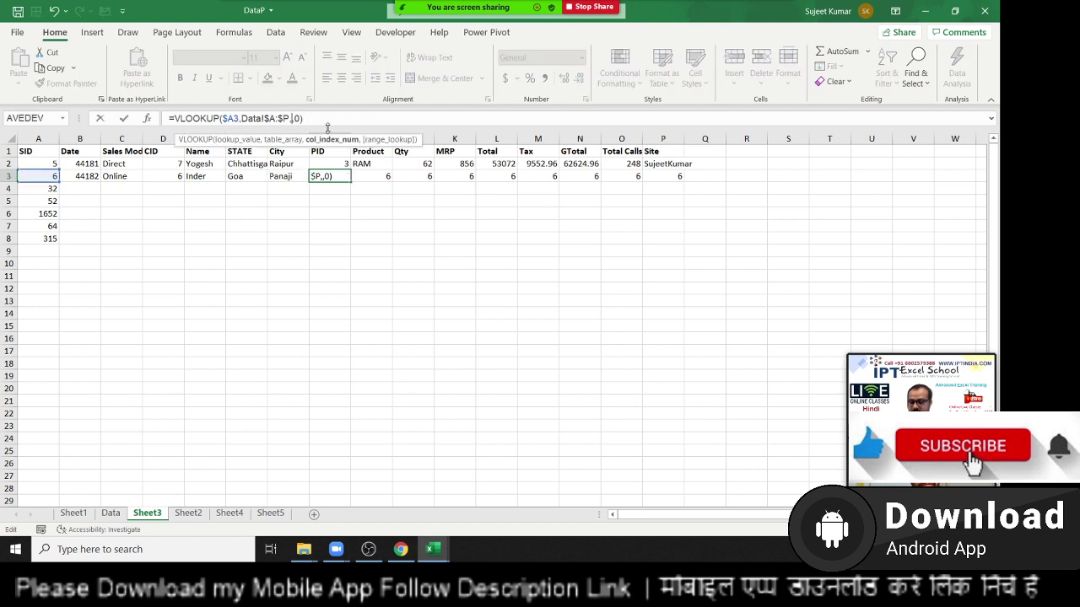
{"action": "type", "text": "5"}
{"action": "key", "text": "Tab"}
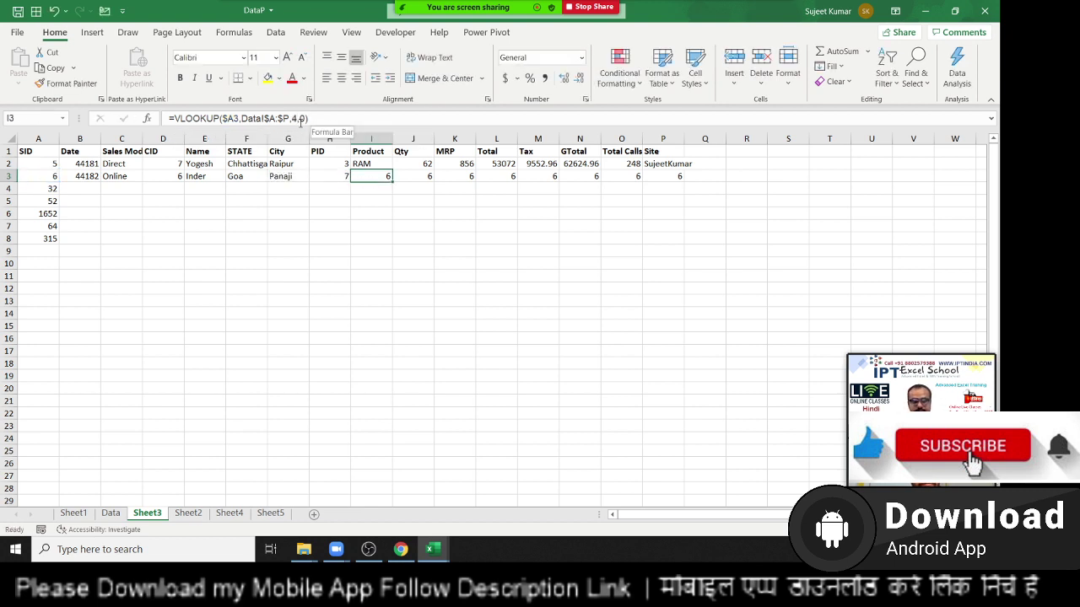
{"action": "left_click", "coordinate": [293, 118]}
{"action": "key", "text": "BackSpace"}
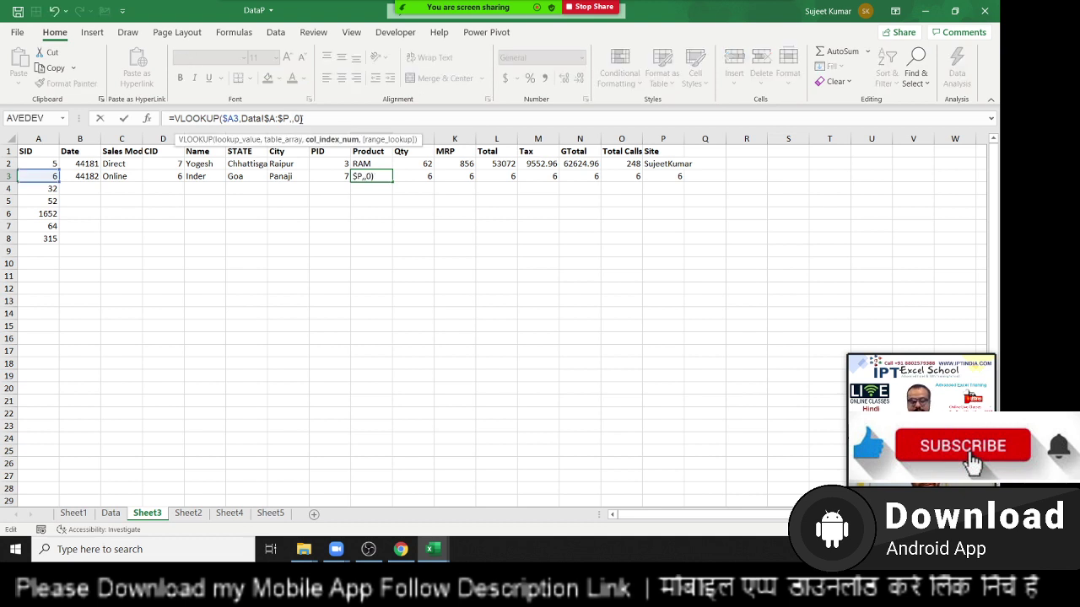
{"action": "type", "text": "6"}
{"action": "key", "text": "Tab"}
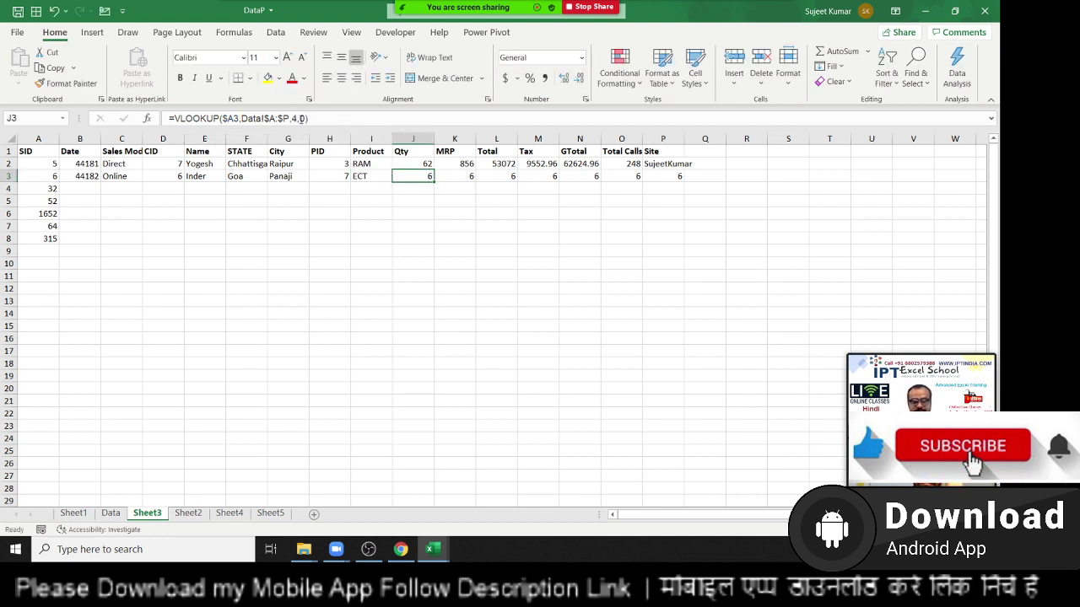
{"action": "left_click", "coordinate": [301, 119]}
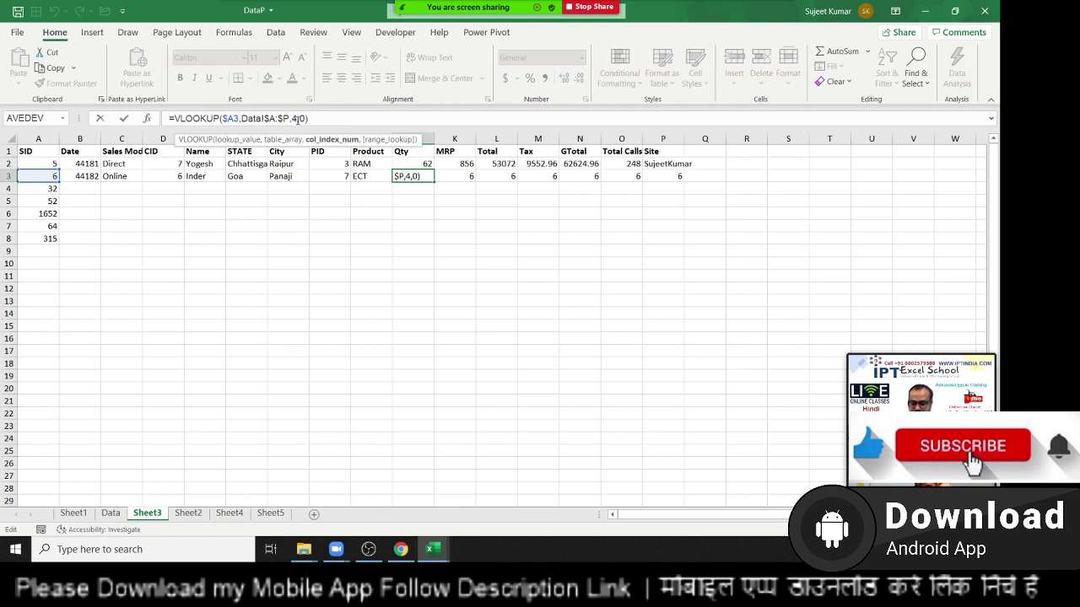
{"action": "key", "text": "BackSpace"}
{"action": "type", "text": "4"}
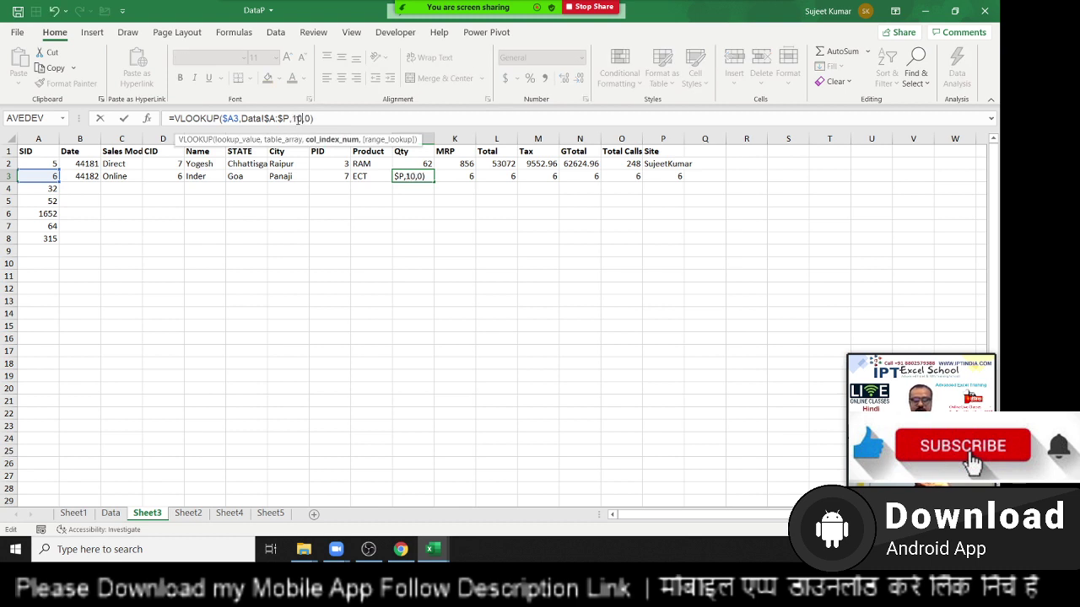
{"action": "key", "text": "Tab"}
{"action": "left_click", "coordinate": [301, 119]}
{"action": "key", "text": "BackSpace"}
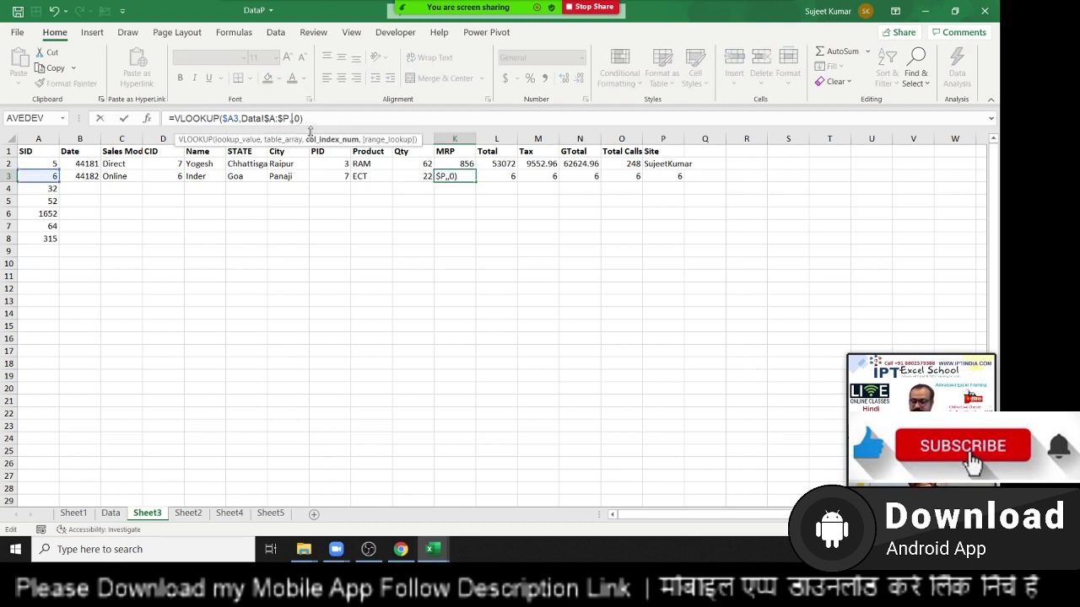
{"action": "type", "text": "4"}
{"action": "key", "text": "Tab"}
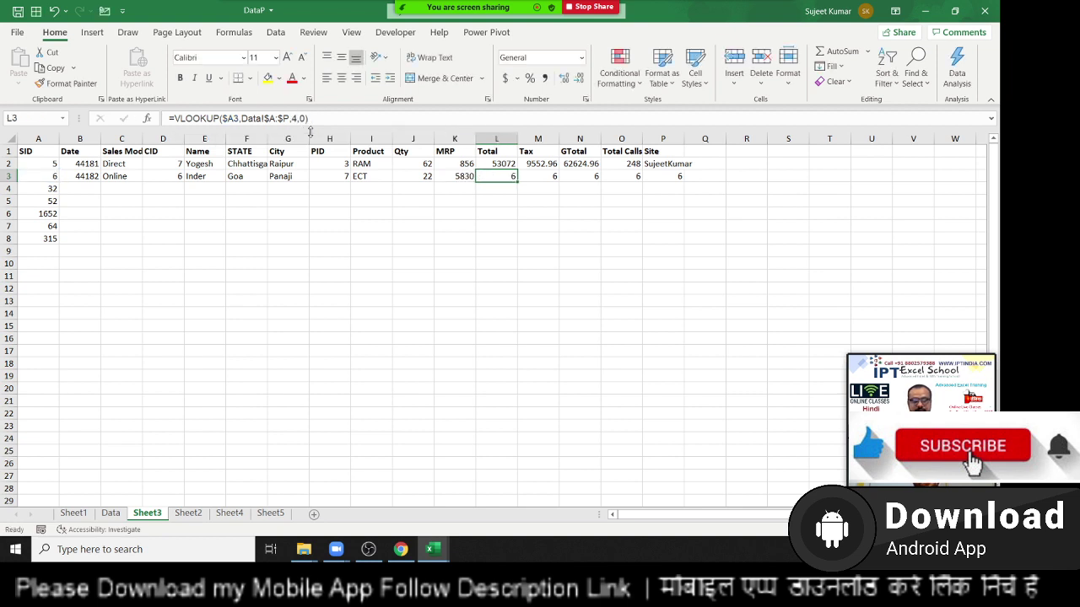
Set the column numbers in L3 through P3 to 7, 8, 4, 4 and 14
{"action": "left_click", "coordinate": [294, 119]}
{"action": "key", "text": "BackSpace"}
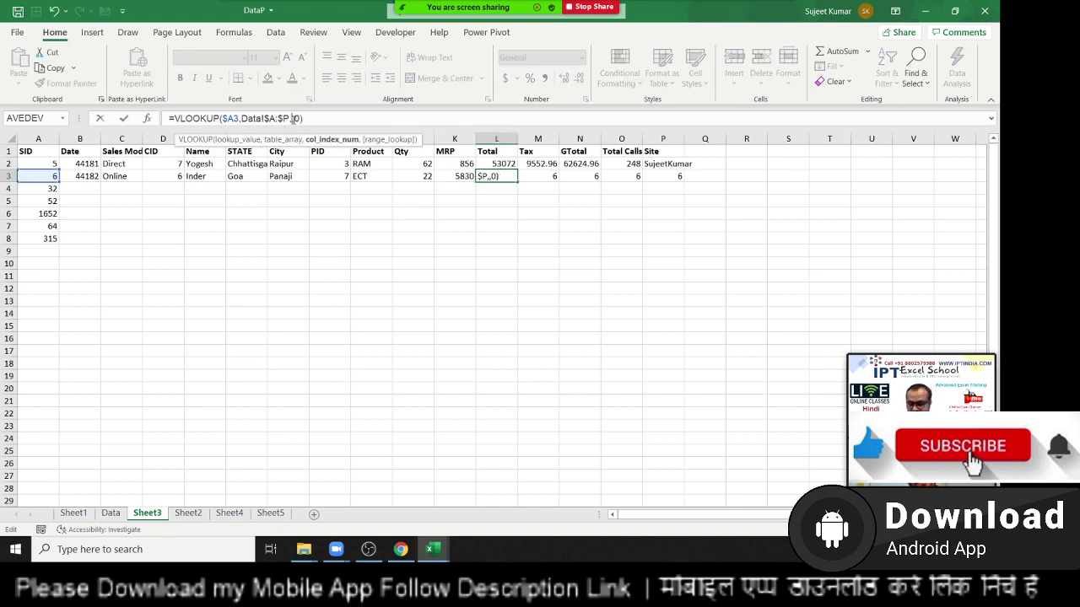
{"action": "type", "text": "7"}
{"action": "key", "text": "Tab"}
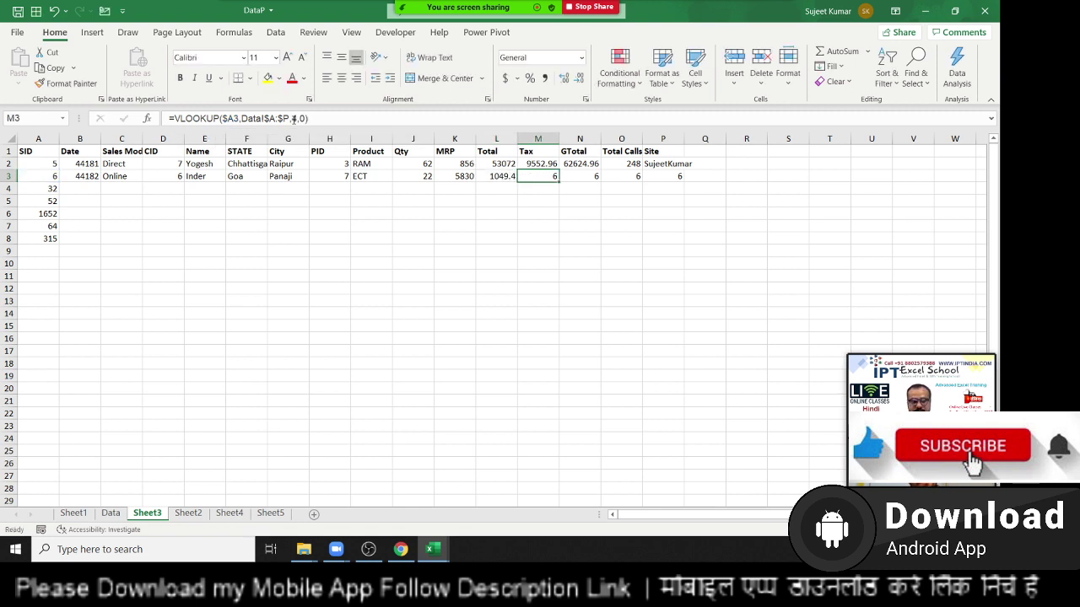
{"action": "left_click", "coordinate": [294, 119]}
{"action": "key", "text": "BackSpace"}
{"action": "type", "text": "8"}
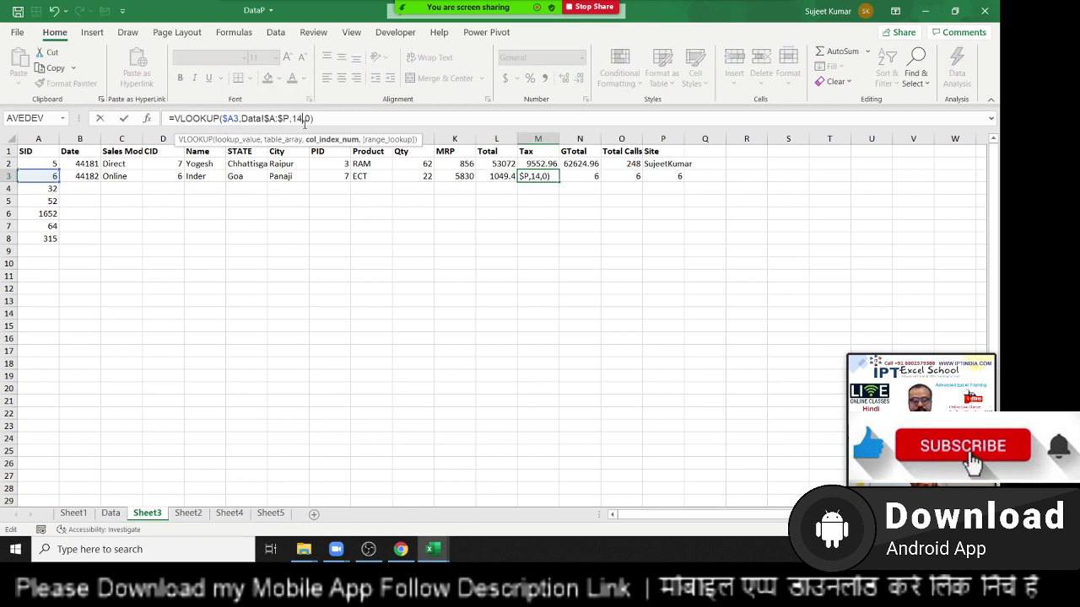
{"action": "key", "text": "Tab"}
{"action": "left_click", "coordinate": [296, 119]}
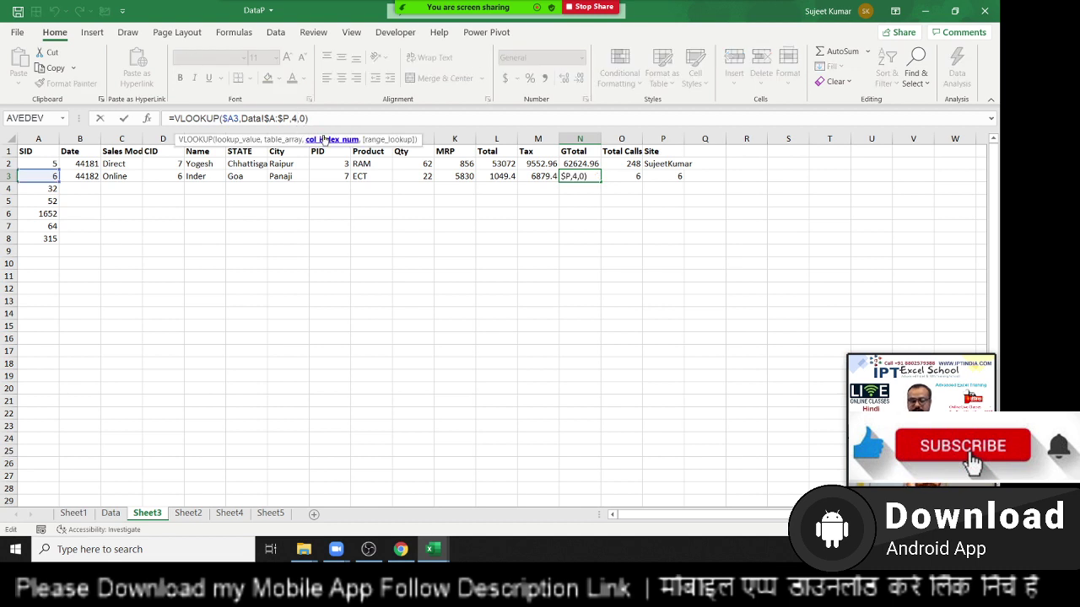
{"action": "key", "text": "BackSpace"}
{"action": "type", "text": "4"}
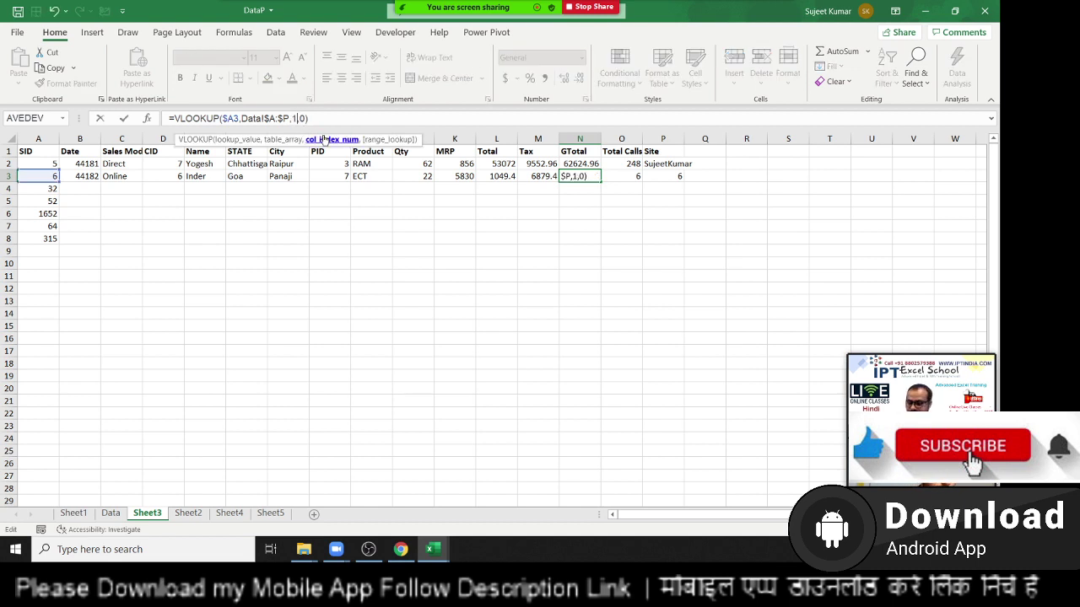
{"action": "key", "text": "Tab"}
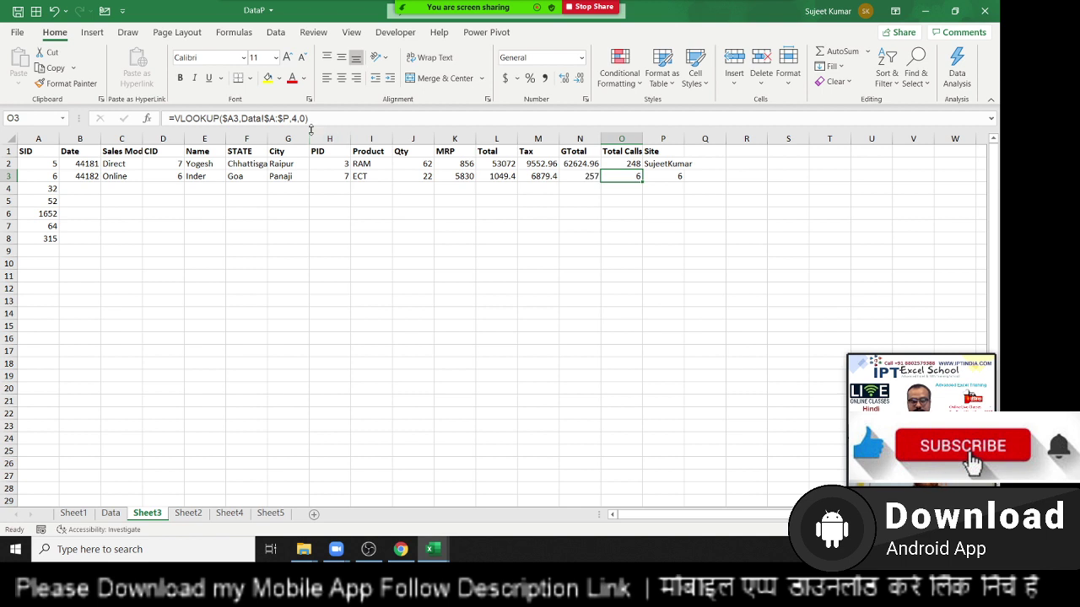
{"action": "left_click", "coordinate": [293, 118]}
{"action": "key", "text": "BackSpace"}
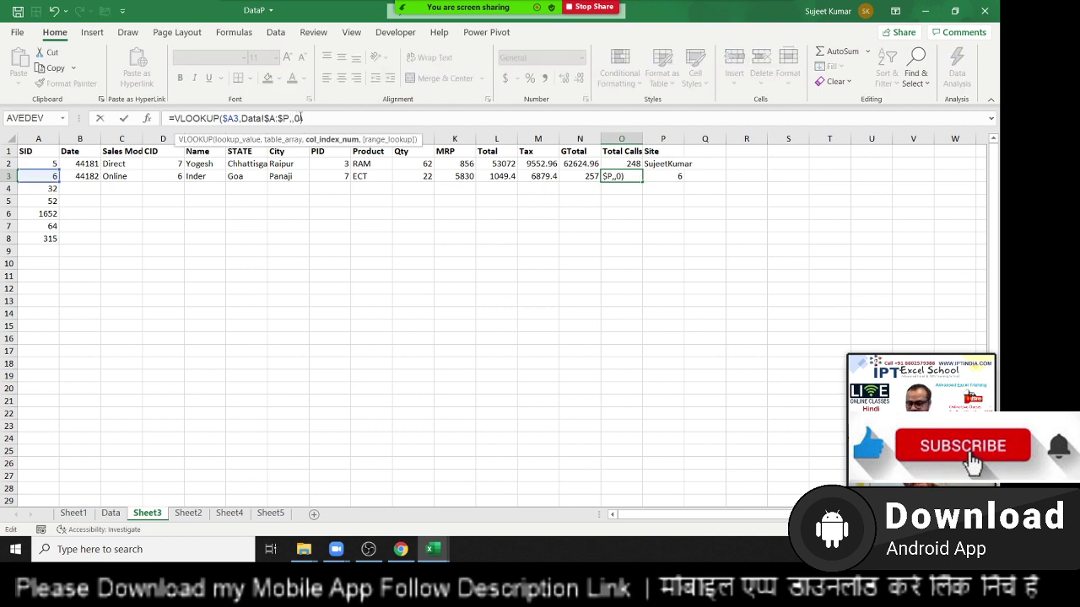
{"action": "type", "text": "4"}
{"action": "key", "text": "Tab"}
{"action": "left_click", "coordinate": [304, 119]}
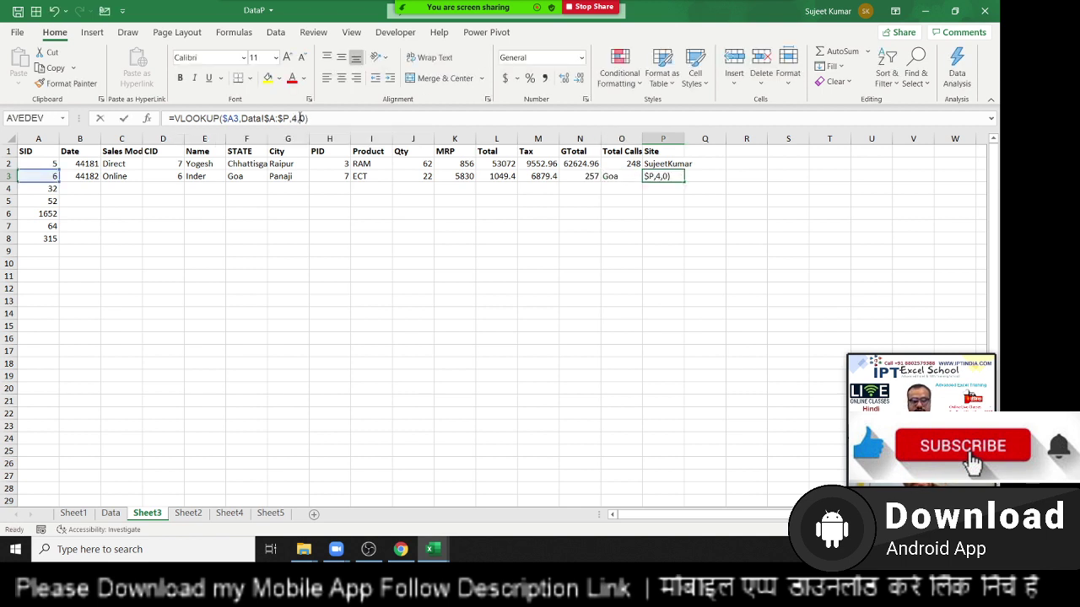
{"action": "key", "text": "Left"}
{"action": "key", "text": "BackSpace"}
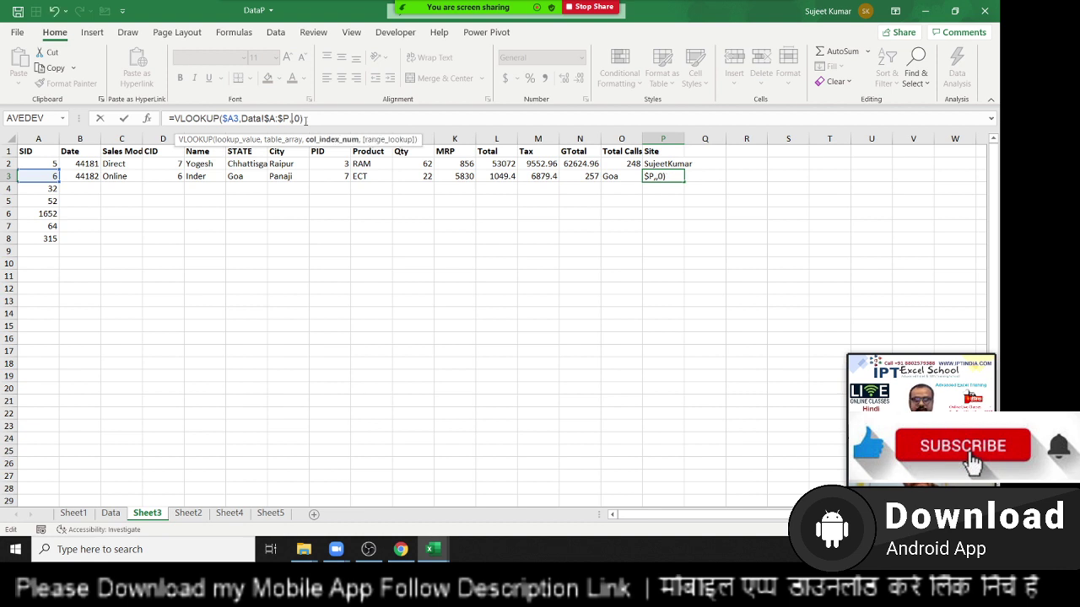
{"action": "type", "text": "14"}
{"action": "key", "text": "Return"}
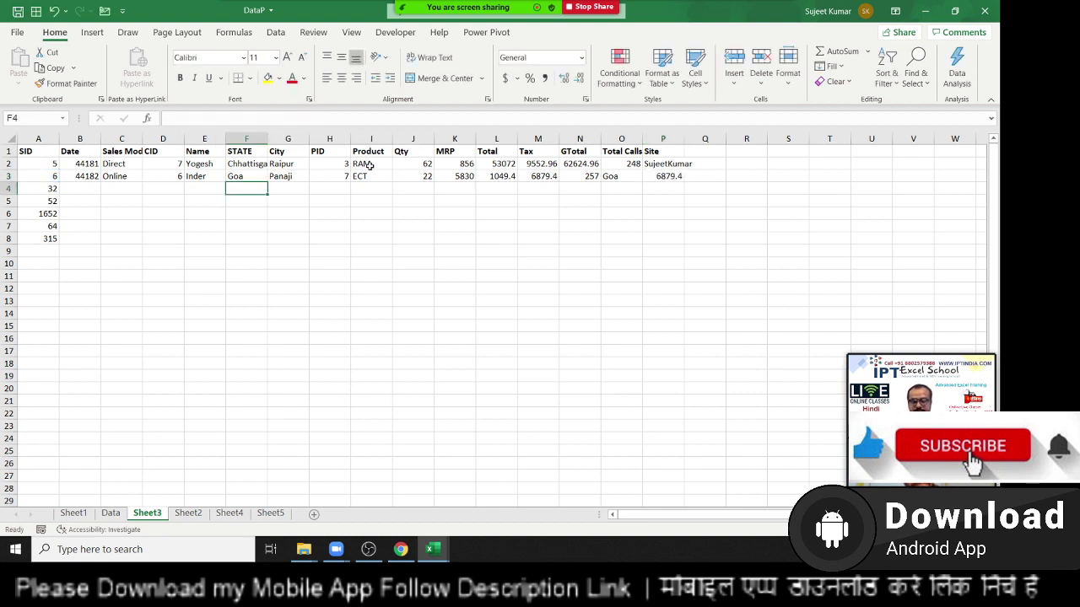
Review row 3's lookups and re-confirm O3's formula
{"action": "key", "text": "Up"}
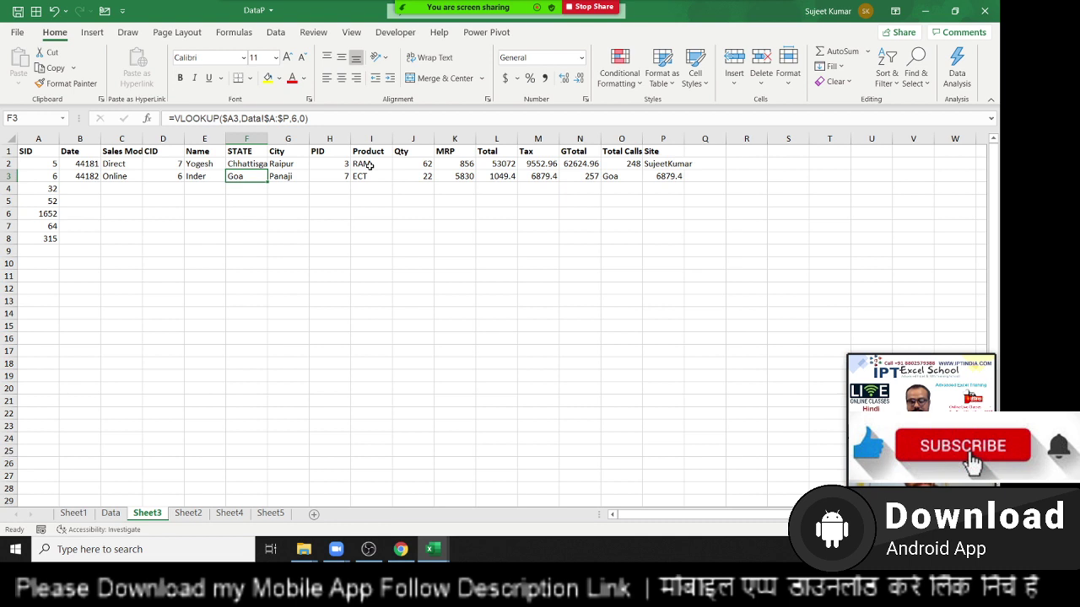
{"action": "key", "text": "Right"}
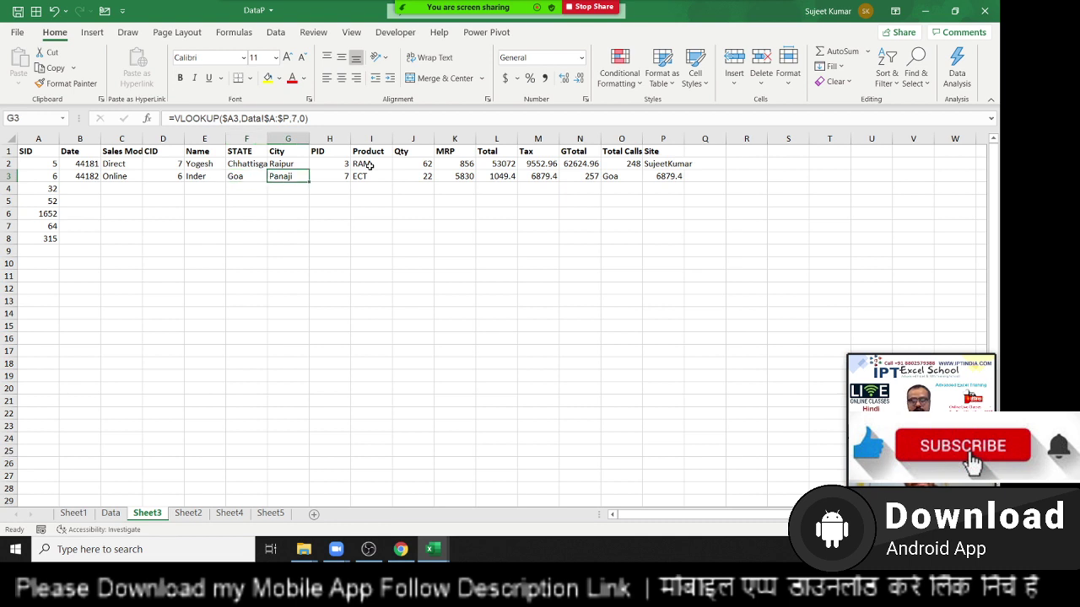
{"action": "key", "text": "Right"}
{"action": "key", "text": "Right"}
{"action": "key", "text": "Right"}
{"action": "key", "text": "Right"}
{"action": "key", "text": "Right"}
{"action": "key", "text": "Right"}
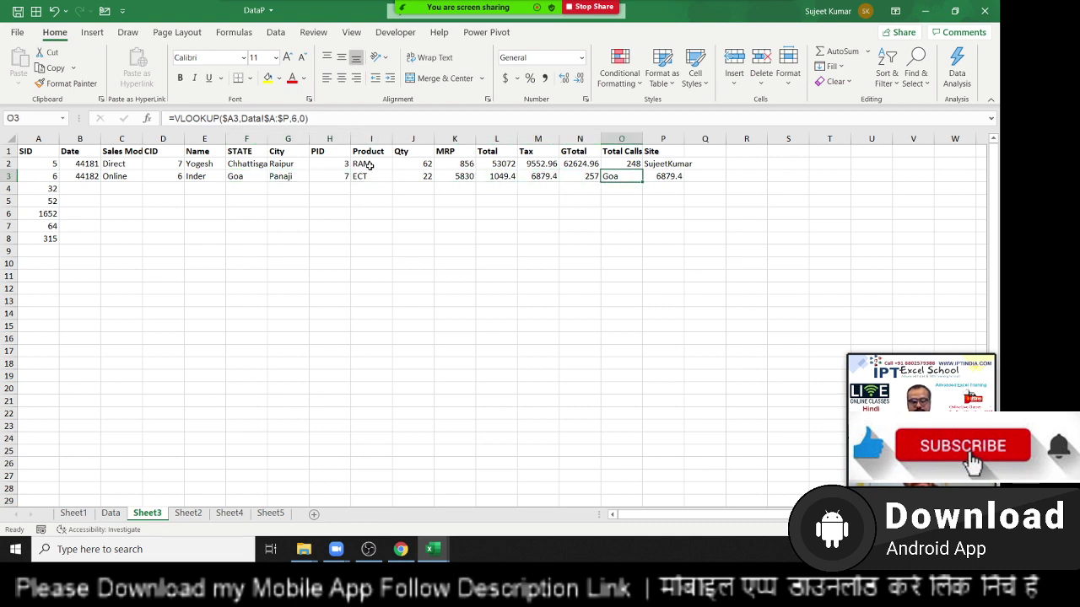
{"action": "left_click", "coordinate": [292, 119]}
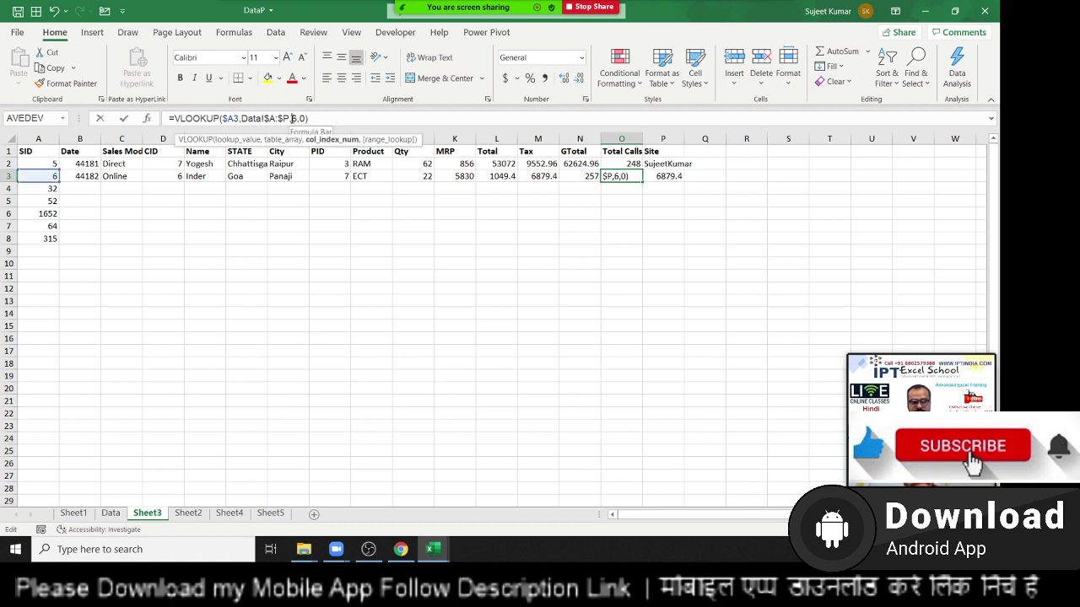
{"action": "key", "text": "Return"}
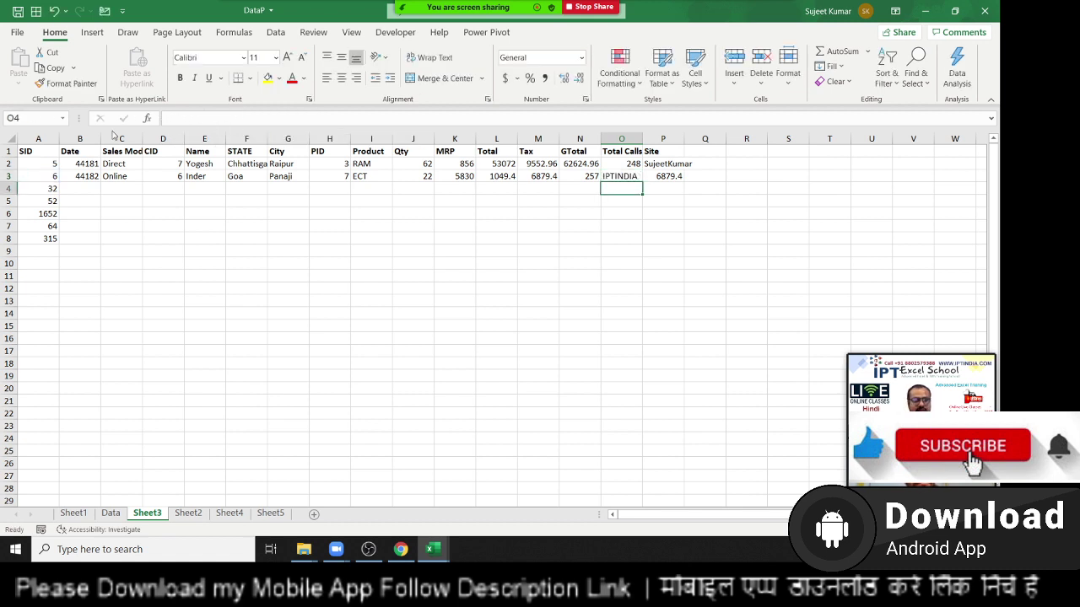
{"action": "left_click", "coordinate": [7, 151]}
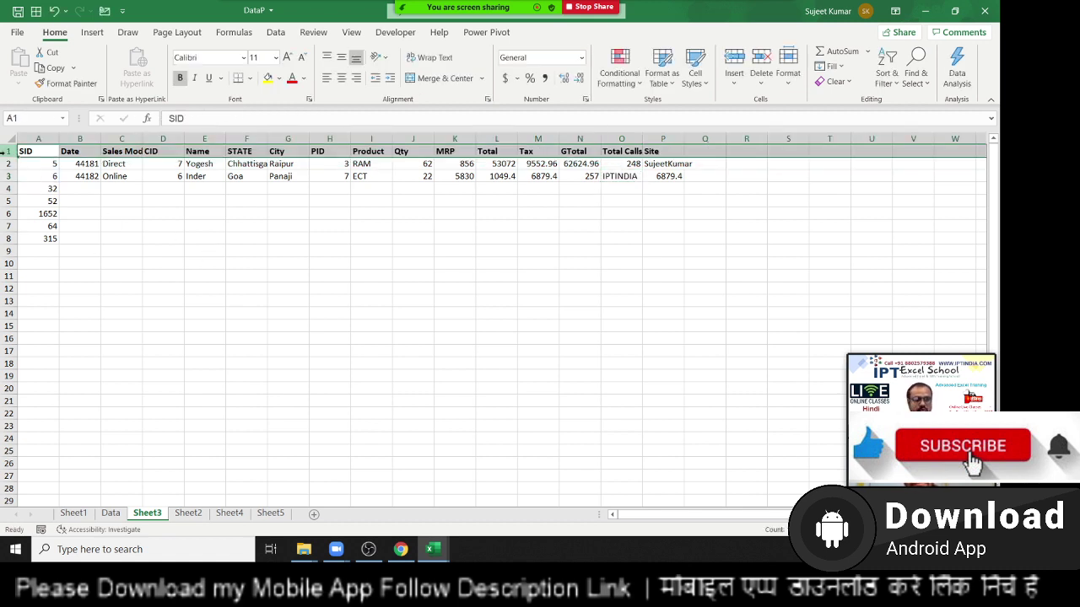
Insert a blank row above the headers and enter column numbers 2–7 in B1:G1
{"action": "right_click", "coordinate": [7, 152]}
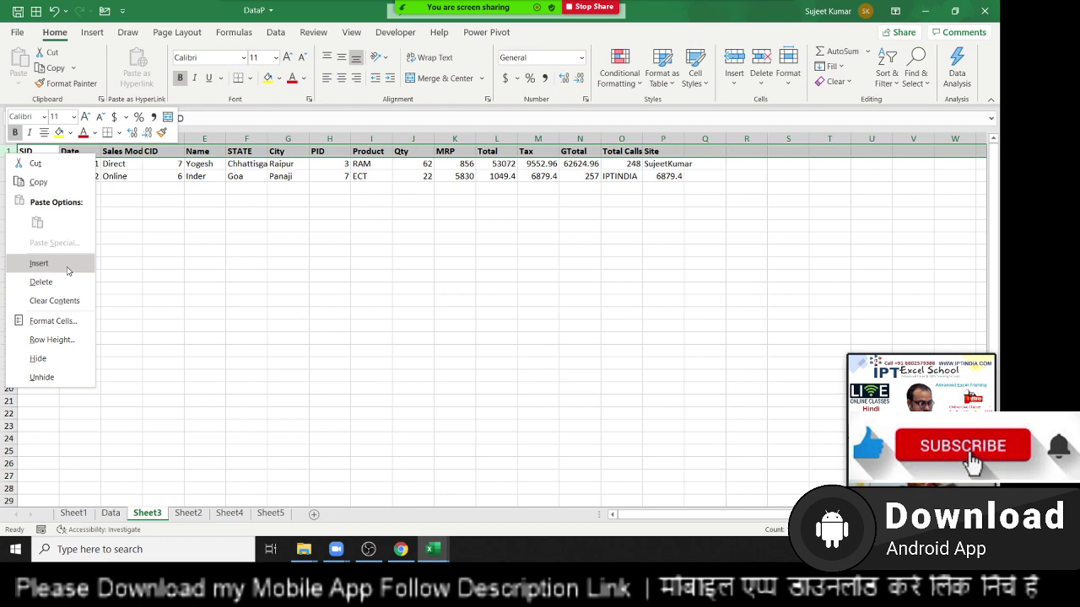
{"action": "left_click", "coordinate": [50, 264]}
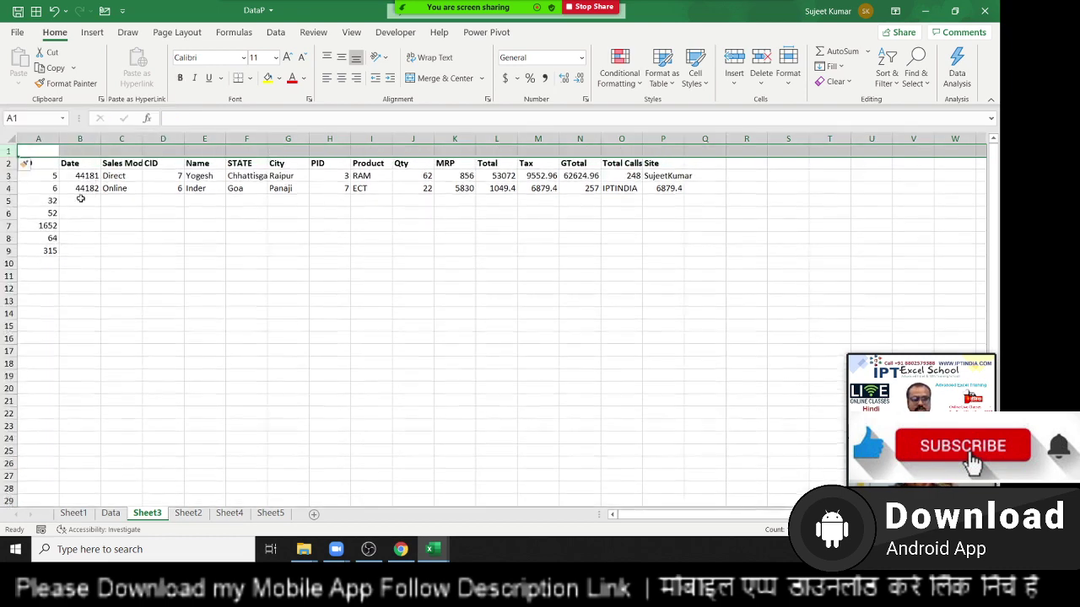
{"action": "left_click", "coordinate": [93, 153]}
{"action": "type", "text": "2"}
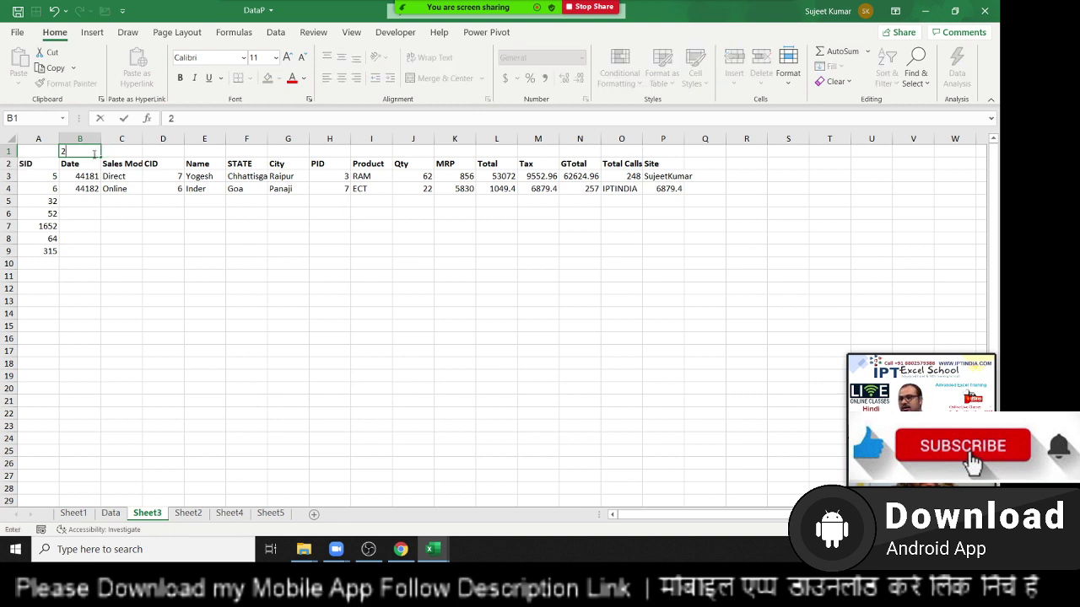
{"action": "key", "text": "Tab"}
{"action": "type", "text": "3"}
{"action": "key", "text": "Tab"}
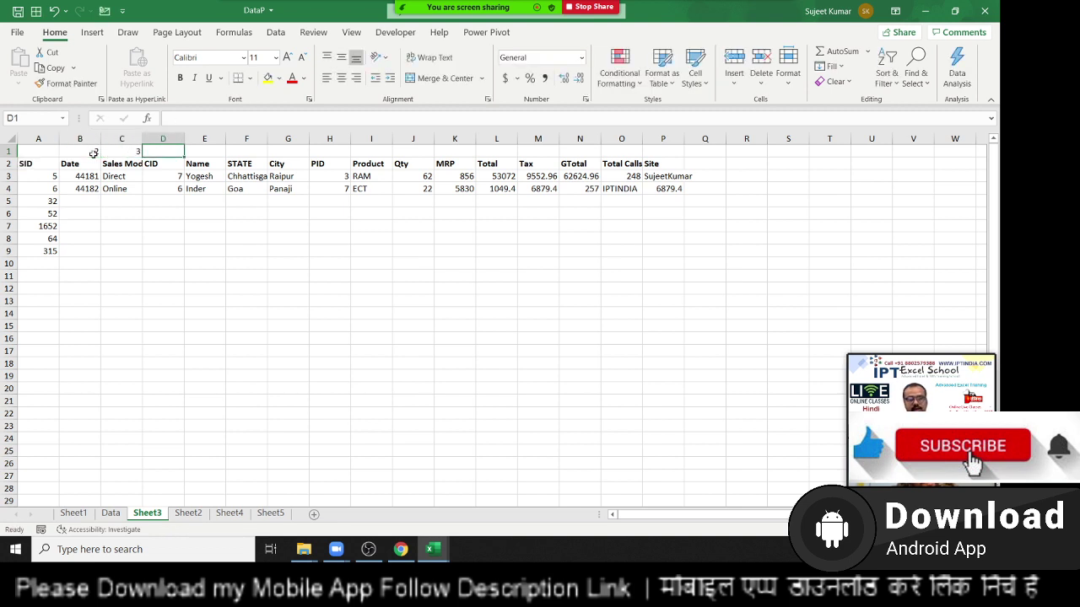
{"action": "type", "text": "4"}
{"action": "key", "text": "Tab"}
{"action": "type", "text": "5\t6"}
{"action": "key", "text": "Tab"}
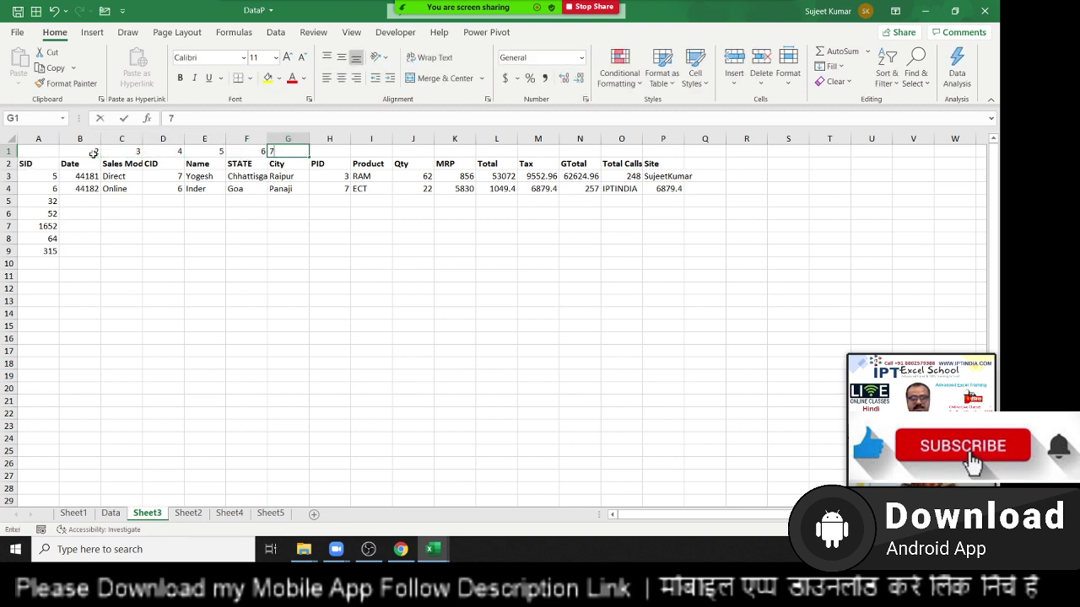
{"action": "type", "text": "7"}
{"action": "key", "text": "Tab"}
Continue the column numbers across H1:P1 up to 16
{"action": "type", "text": "8\t9"}
{"action": "key", "text": "Tab"}
{"action": "type", "text": "10"}
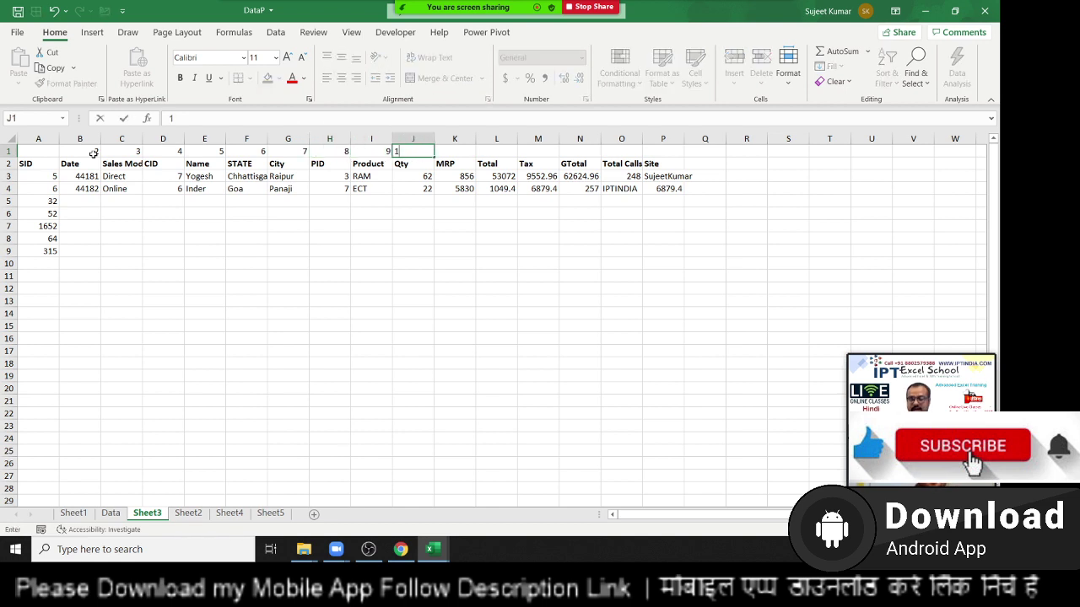
{"action": "key", "text": "Tab"}
{"action": "type", "text": "11"}
{"action": "key", "text": "Tab"}
{"action": "type", "text": "12"}
{"action": "key", "text": "Tab"}
{"action": "type", "text": "16"}
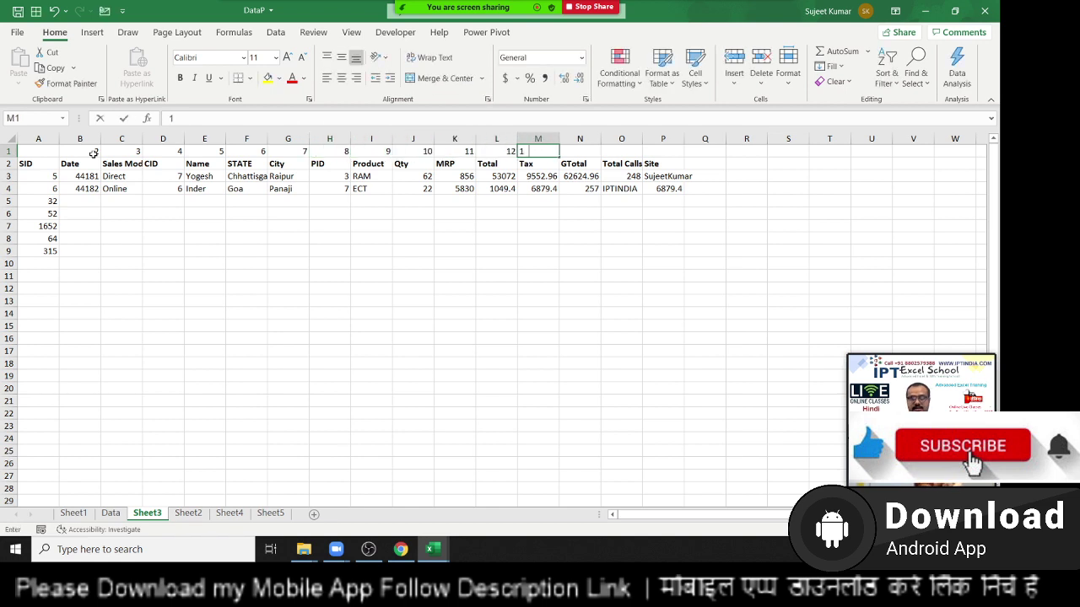
{"action": "key", "text": "Tab"}
{"action": "type", "text": "14"}
{"action": "key", "text": "Tab"}
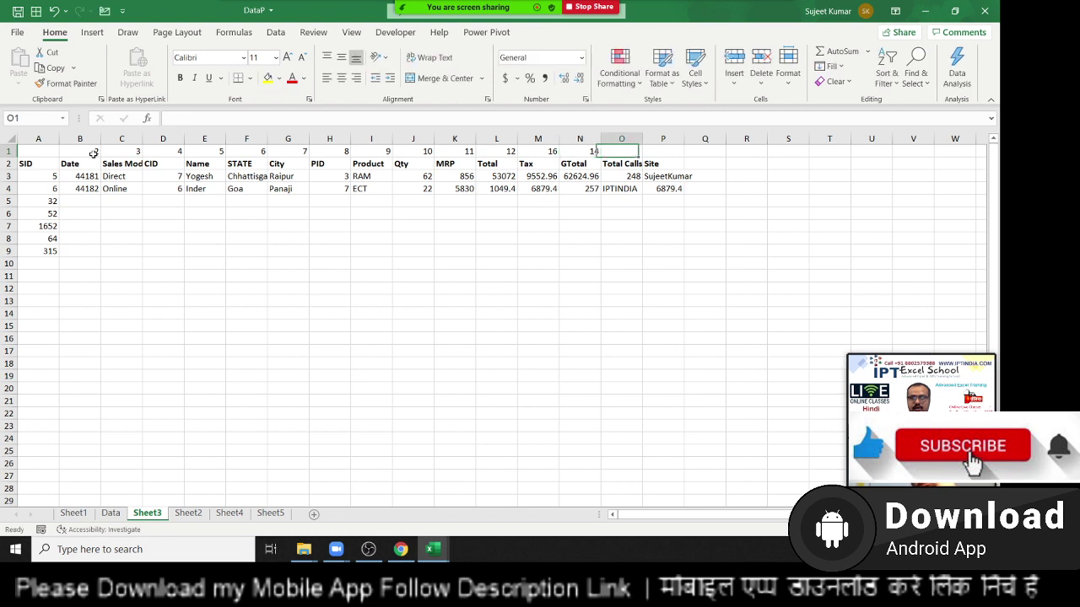
{"action": "type", "text": "15"}
{"action": "key", "text": "Tab"}
{"action": "type", "text": "1"}
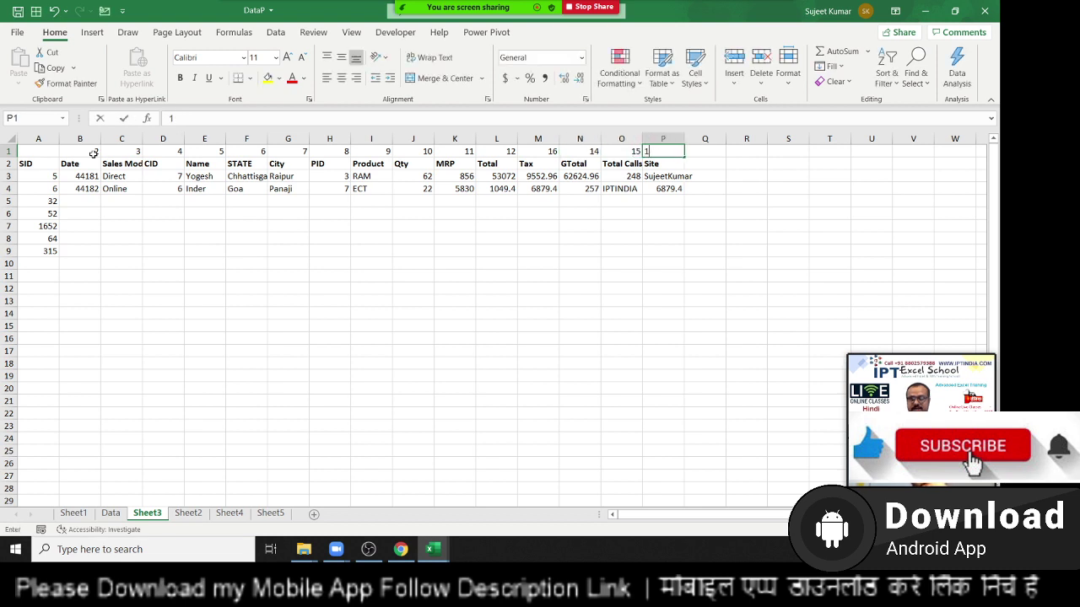
{"action": "key", "text": "Return"}
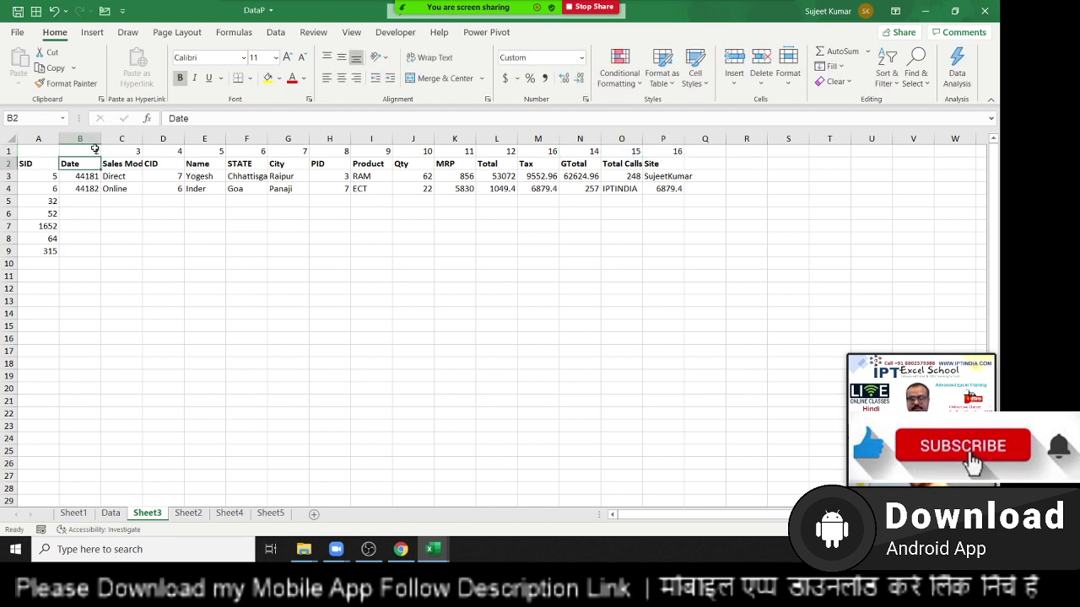
Correct P4's VLOOKUP column number so the Site lookup returns IPTINDIA
{"action": "left_click", "coordinate": [666, 188]}
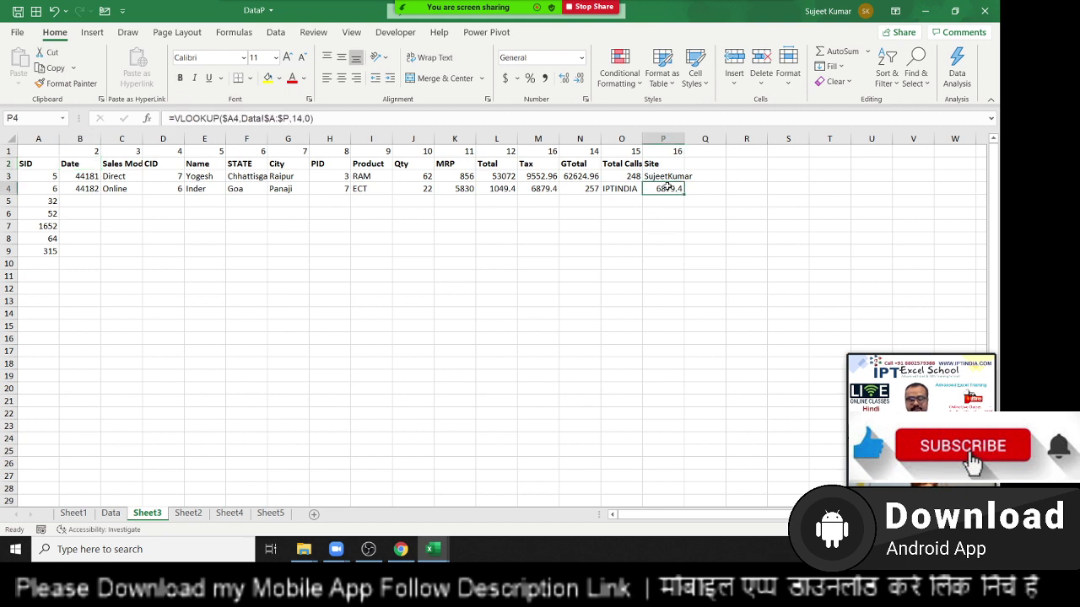
{"action": "left_click", "coordinate": [666, 177]}
{"action": "key", "text": "ctrl+c"}
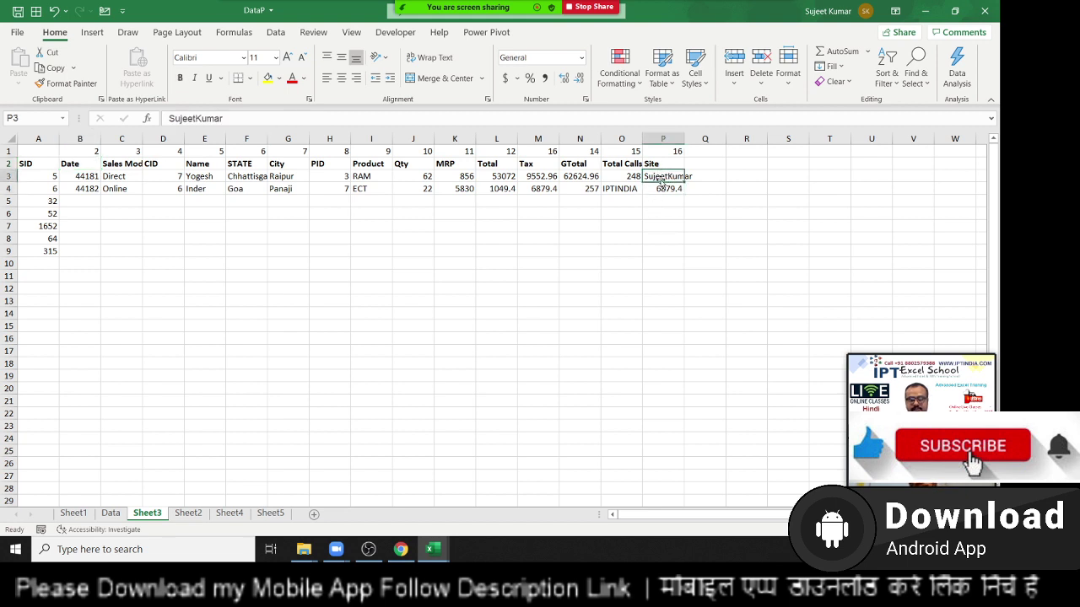
{"action": "left_click", "coordinate": [660, 188]}
{"action": "left_click", "coordinate": [298, 119]}
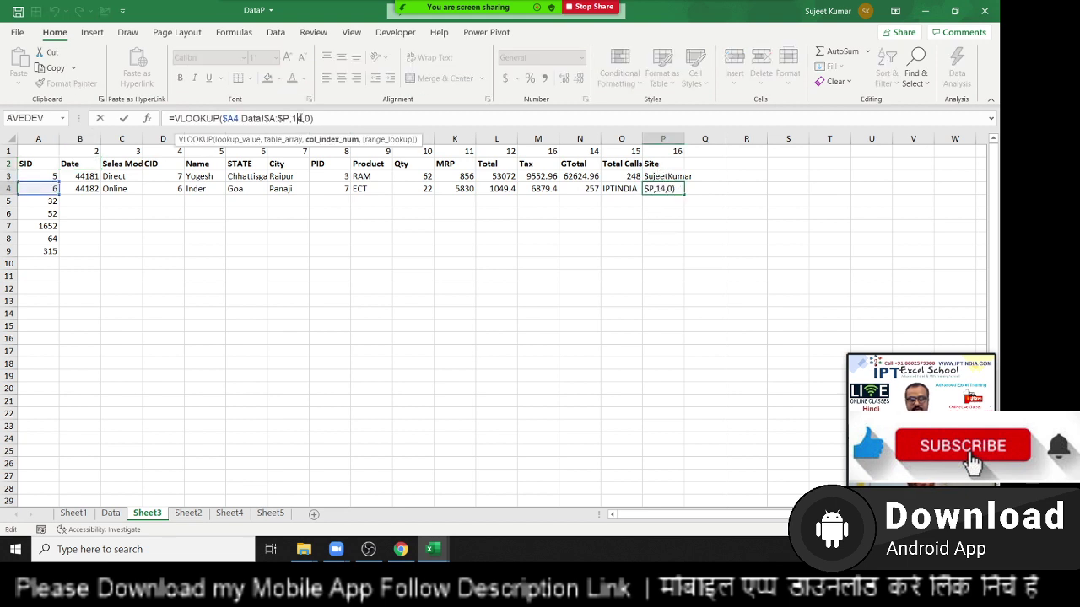
{"action": "key", "text": "Return"}
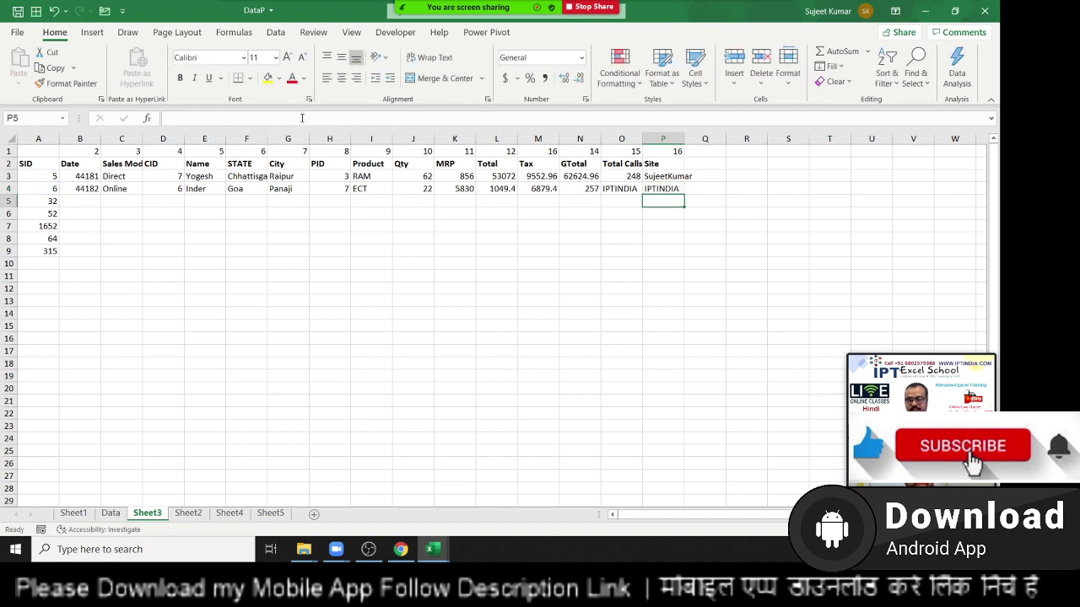
Enter =VLOOKUP(A5,Data!A:P,B1,0) in B5 to look up SID 32
{"action": "left_click", "coordinate": [110, 202]}
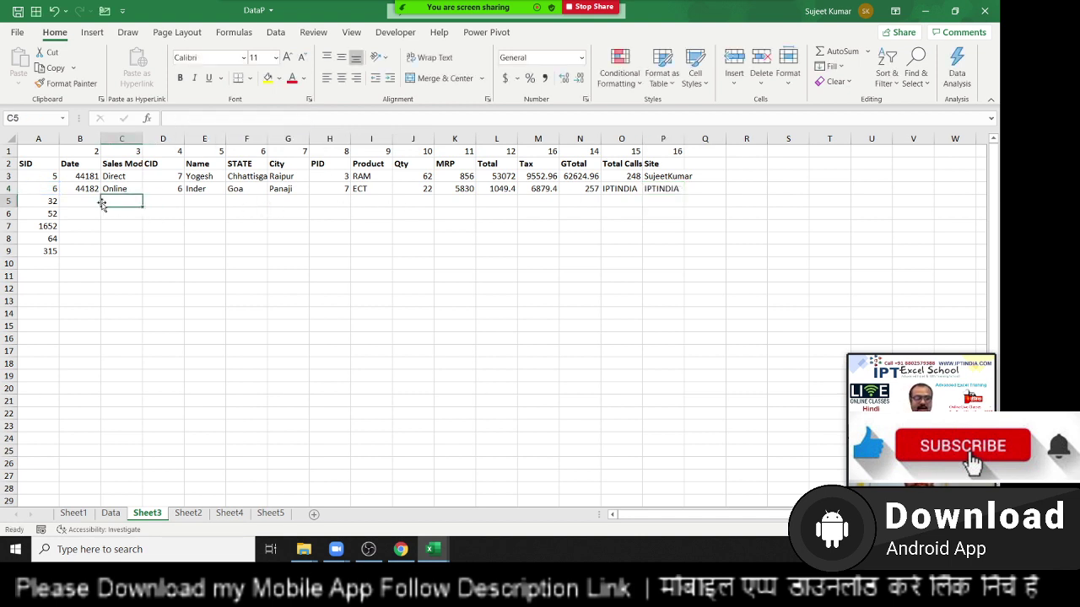
{"action": "left_click", "coordinate": [92, 201]}
{"action": "type", "text": "="}
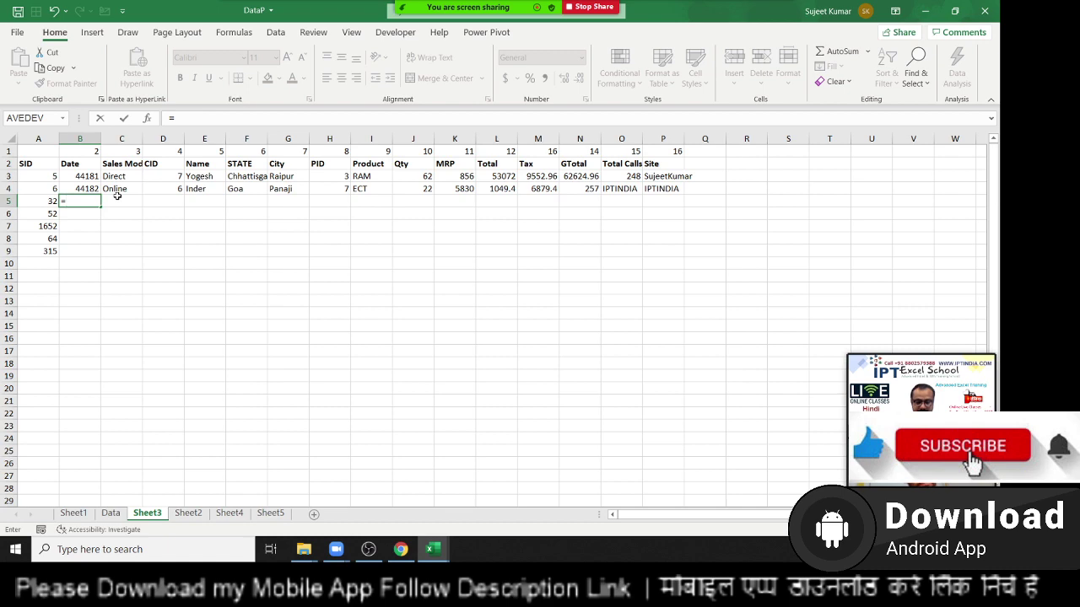
{"action": "type", "text": "VL"}
{"action": "key", "text": "Tab"}
{"action": "type", "text": "A5,"}
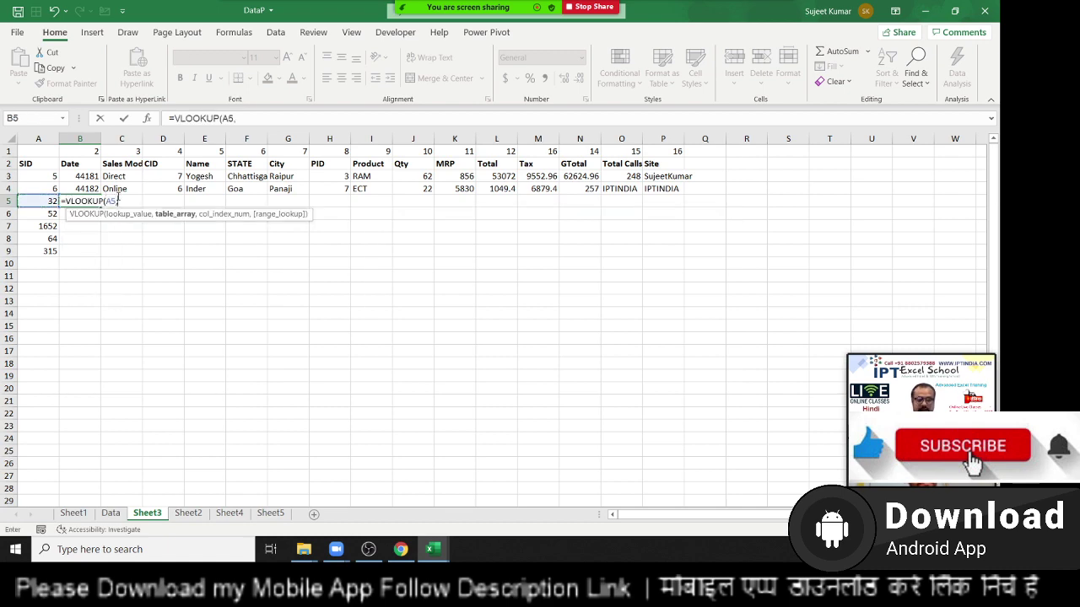
{"action": "left_click", "coordinate": [110, 513]}
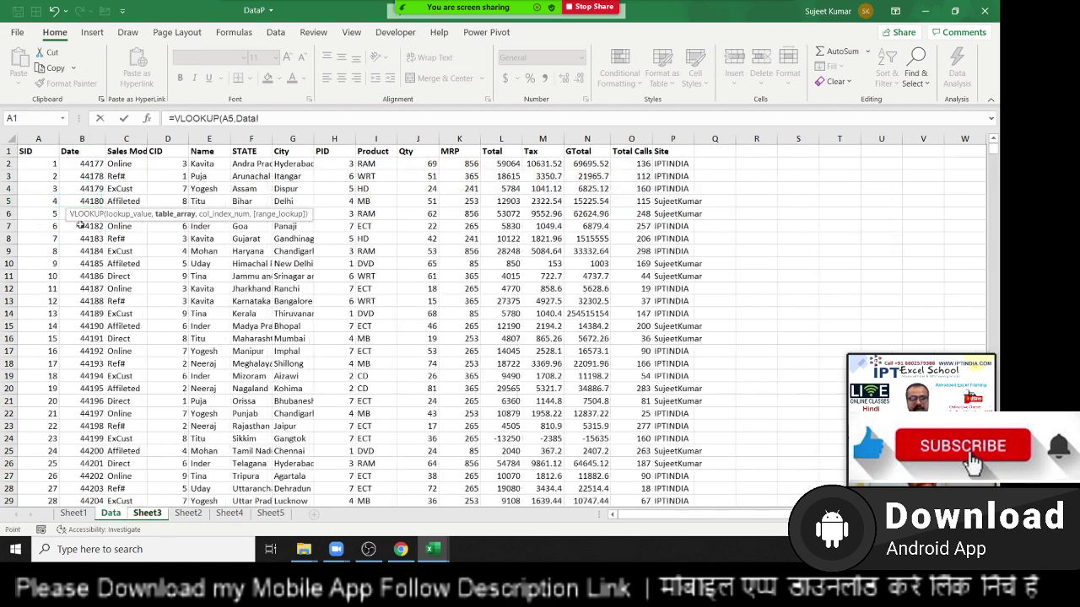
{"action": "left_click_drag", "start_coordinate": [48, 139], "coordinate": [663, 141]}
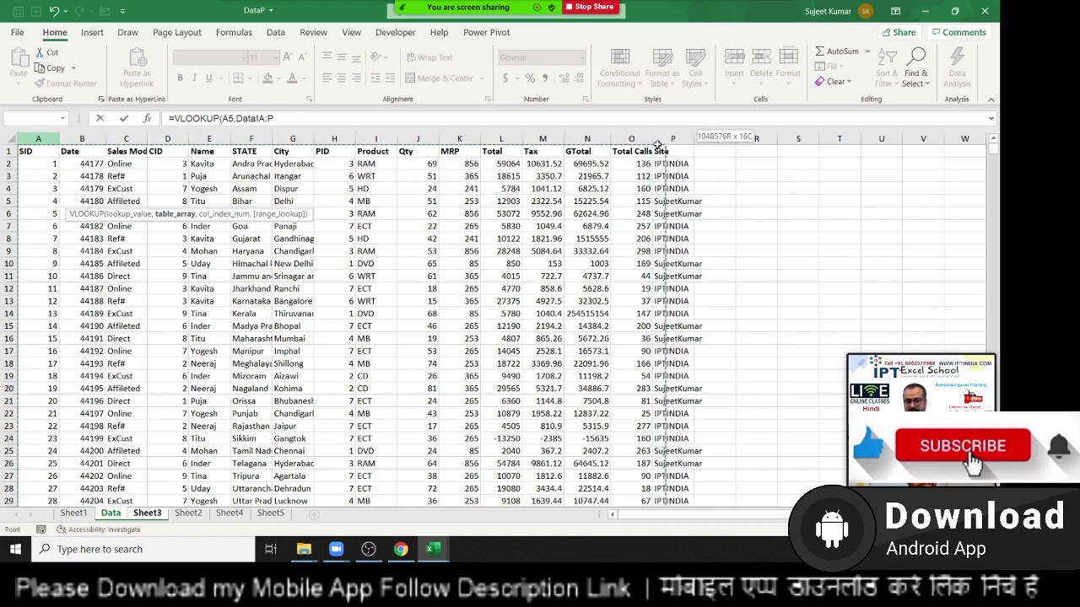
{"action": "type", "text": ","}
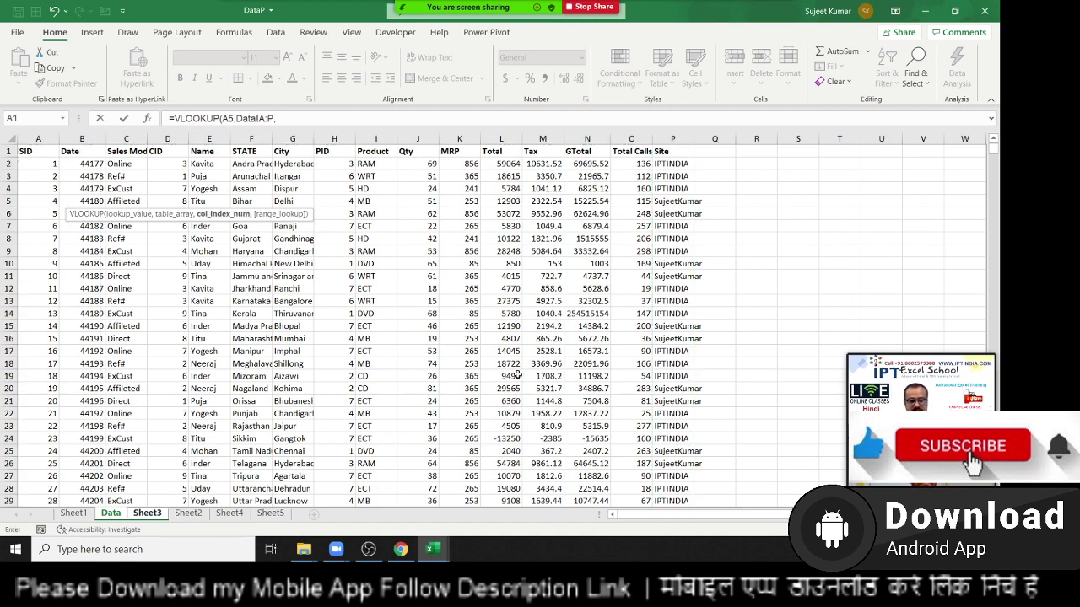
{"action": "left_click", "coordinate": [140, 501]}
{"action": "left_click", "coordinate": [147, 513]}
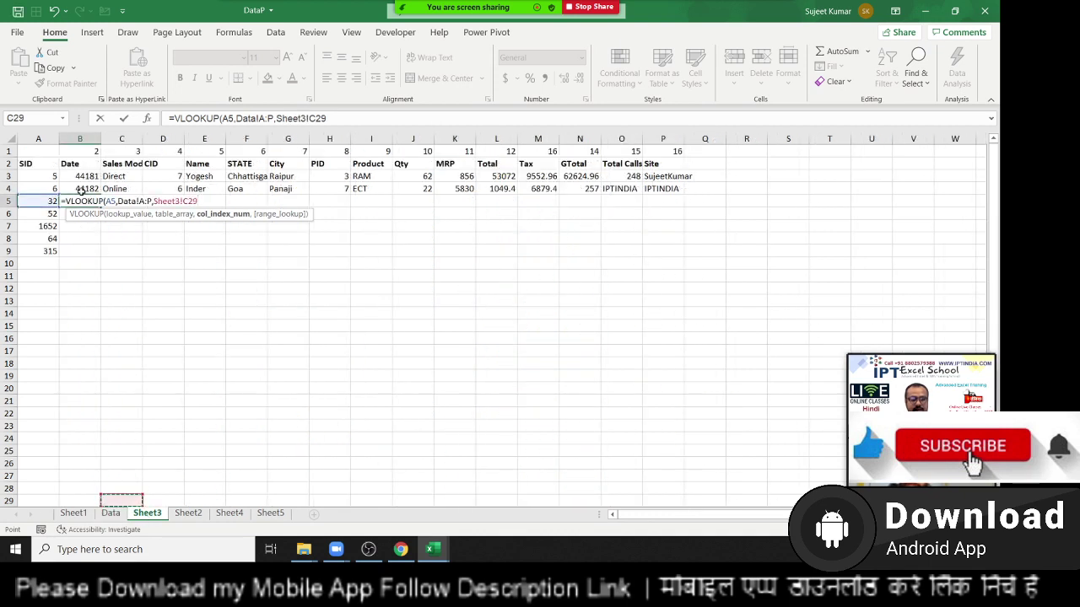
{"action": "left_click", "coordinate": [78, 153]}
{"action": "type", "text": ","}
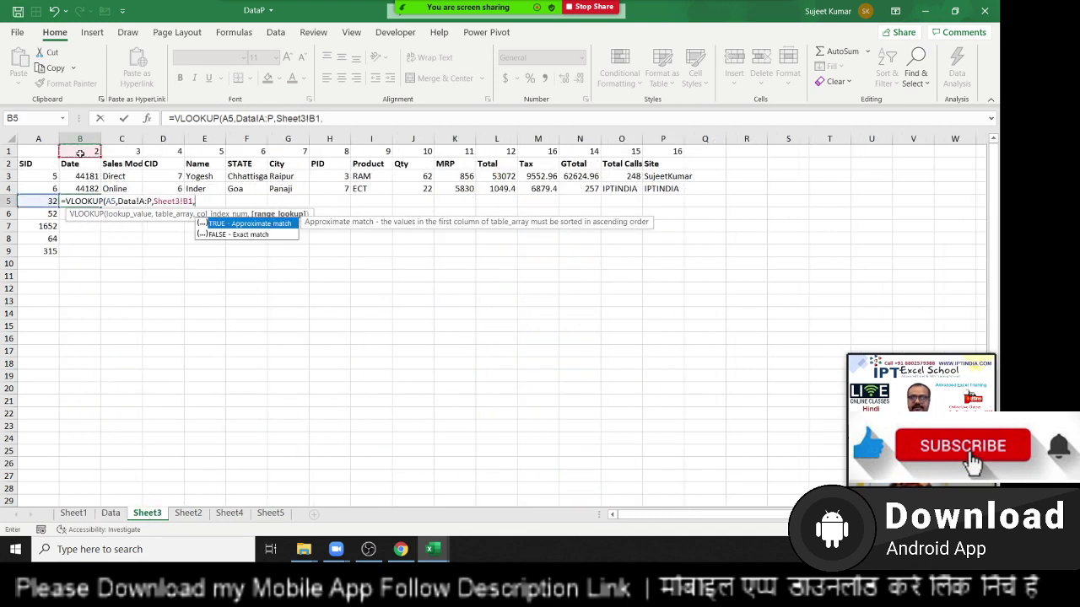
{"action": "type", "text": "0"}
{"action": "key", "text": "Return"}
Anchor the references as $A5 and Data!$A:$P, then fill the formula across B5:P5
{"action": "key", "text": "Up"}
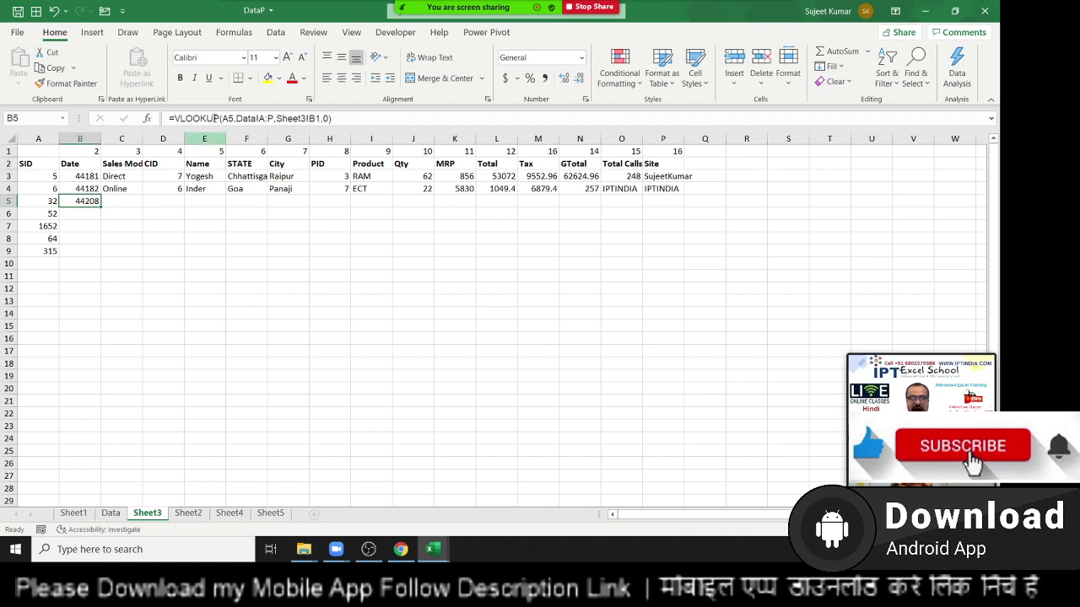
{"action": "left_click", "coordinate": [227, 118]}
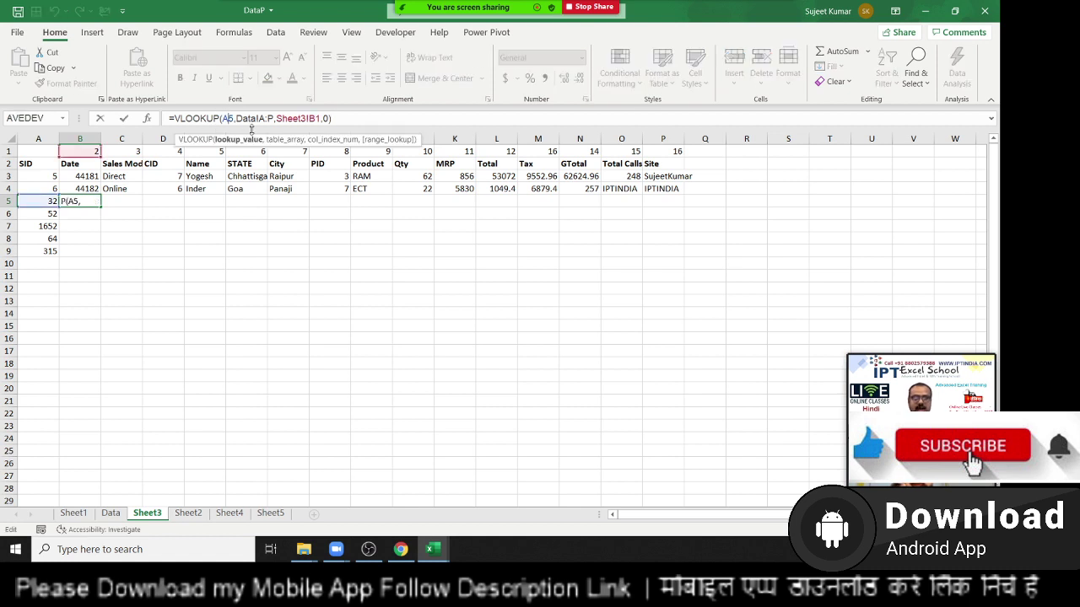
{"action": "key", "text": "Left"}
{"action": "type", "text": "$"}
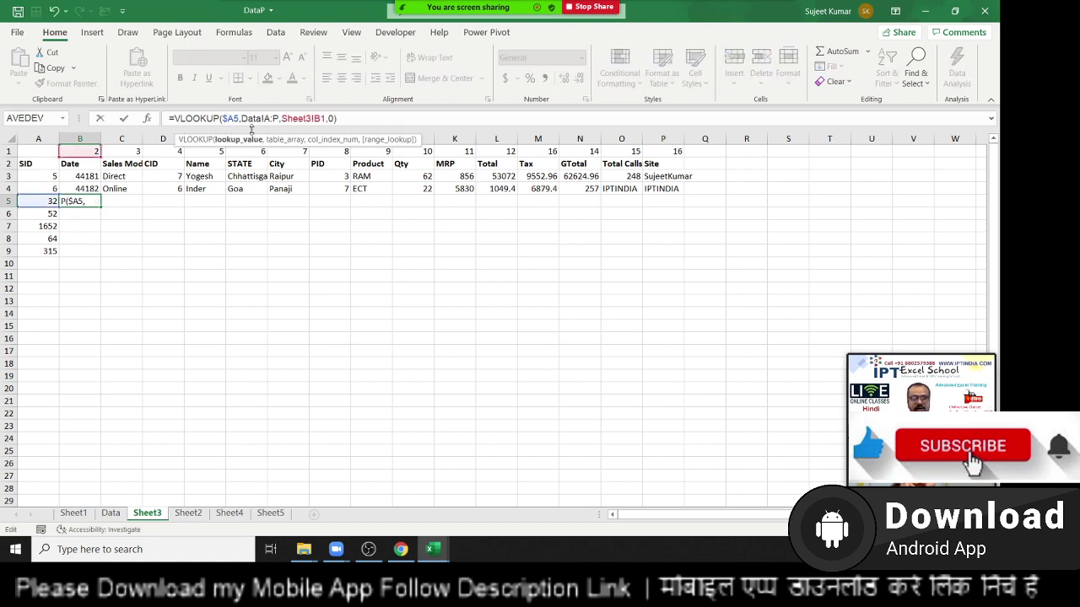
{"action": "left_click", "coordinate": [251, 122]}
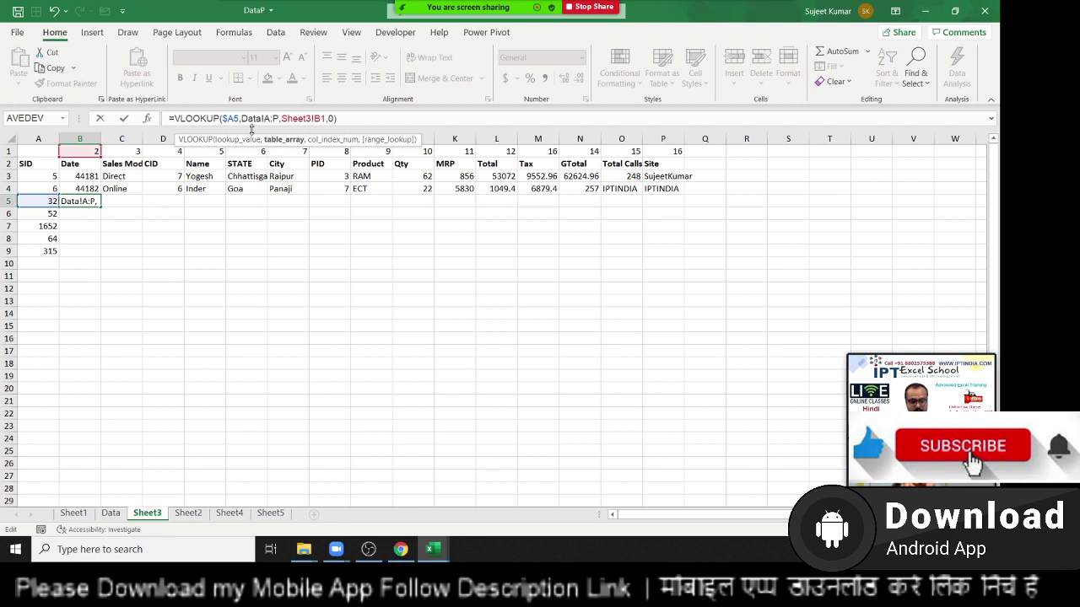
{"action": "key", "text": "F4"}
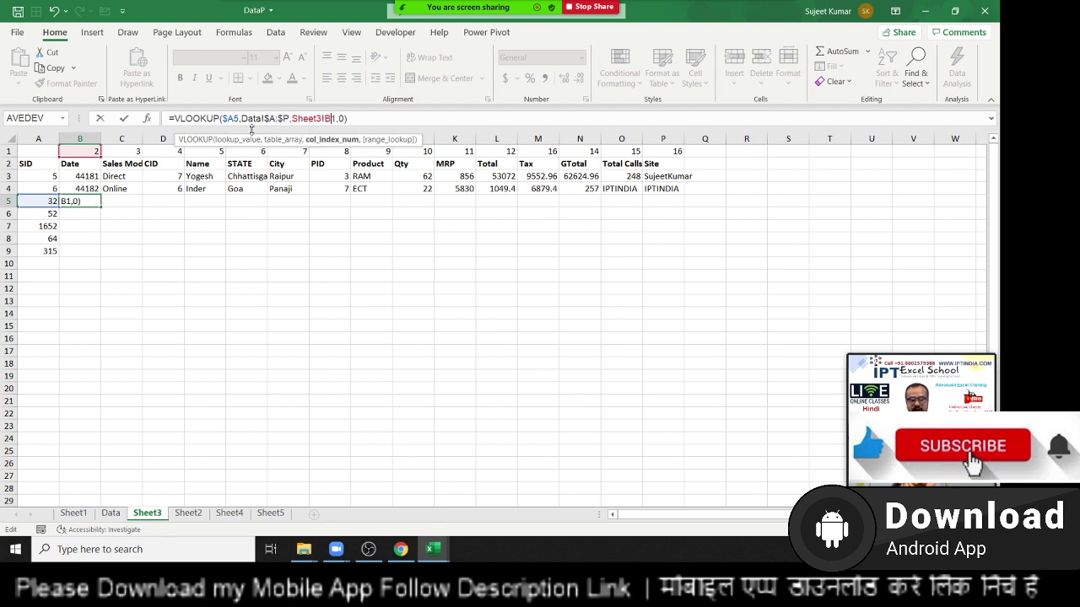
{"action": "key", "text": "Return"}
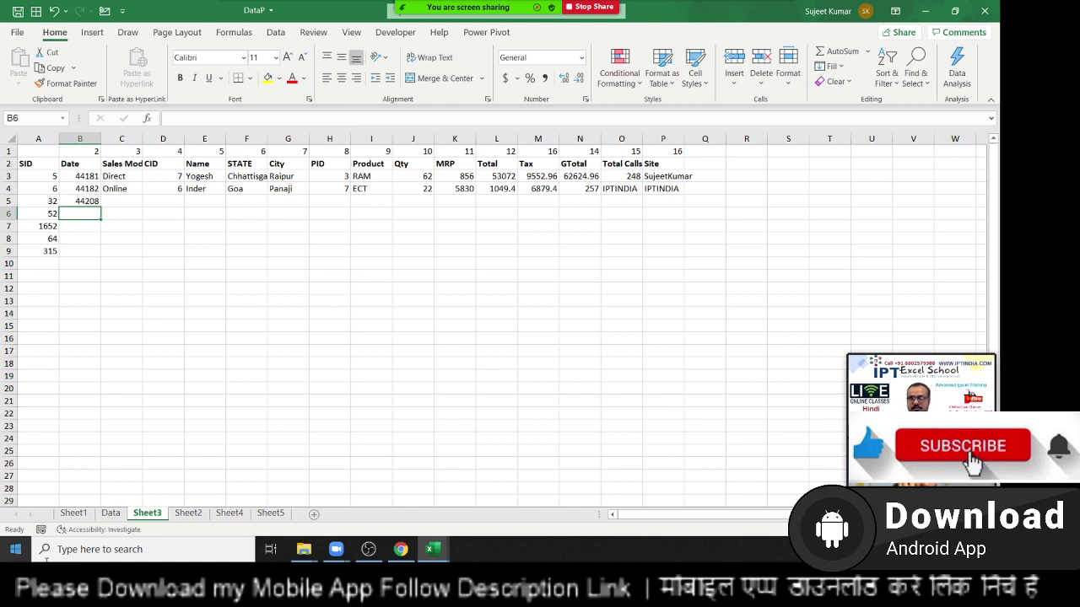
{"action": "left_click", "coordinate": [94, 201]}
{"action": "left_click_drag", "start_coordinate": [101, 206], "coordinate": [684, 206]}
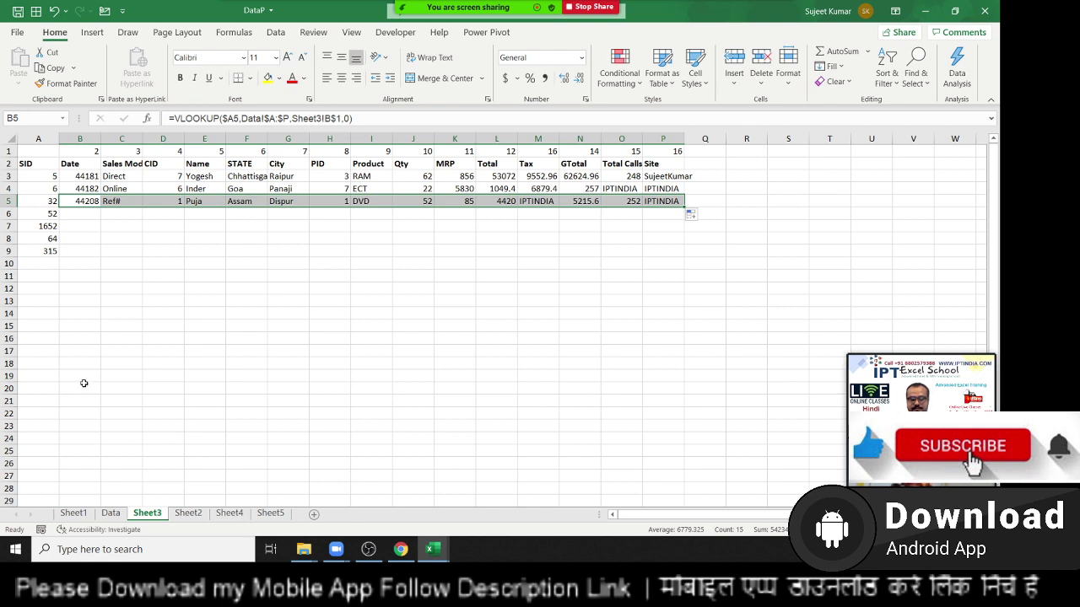
Enter =COLUMN(Data!B3) in B6 to test that it returns 2
{"action": "left_click", "coordinate": [74, 201]}
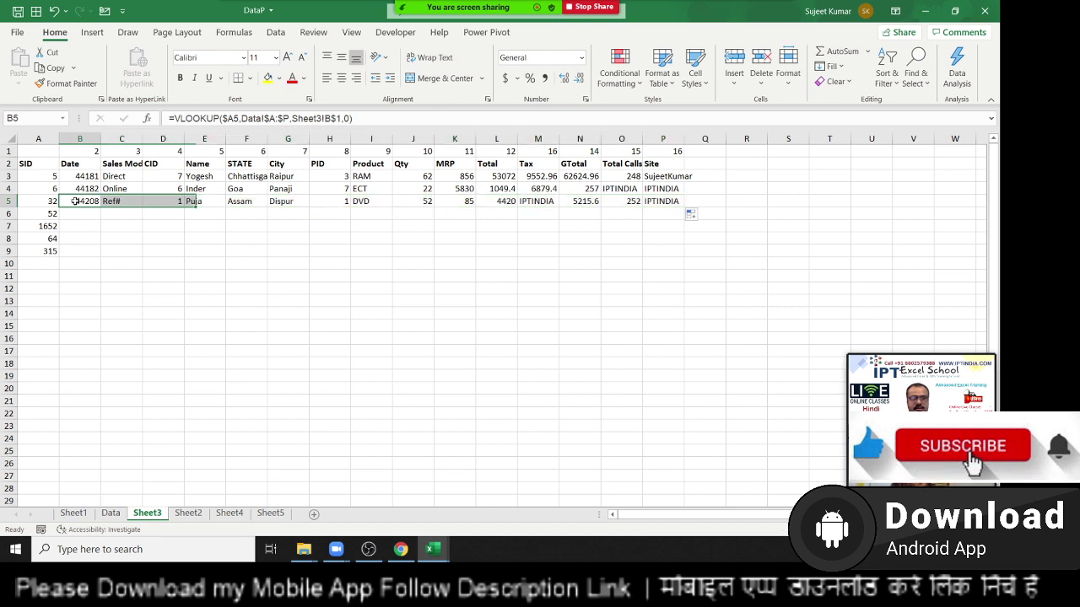
{"action": "left_click", "coordinate": [74, 214]}
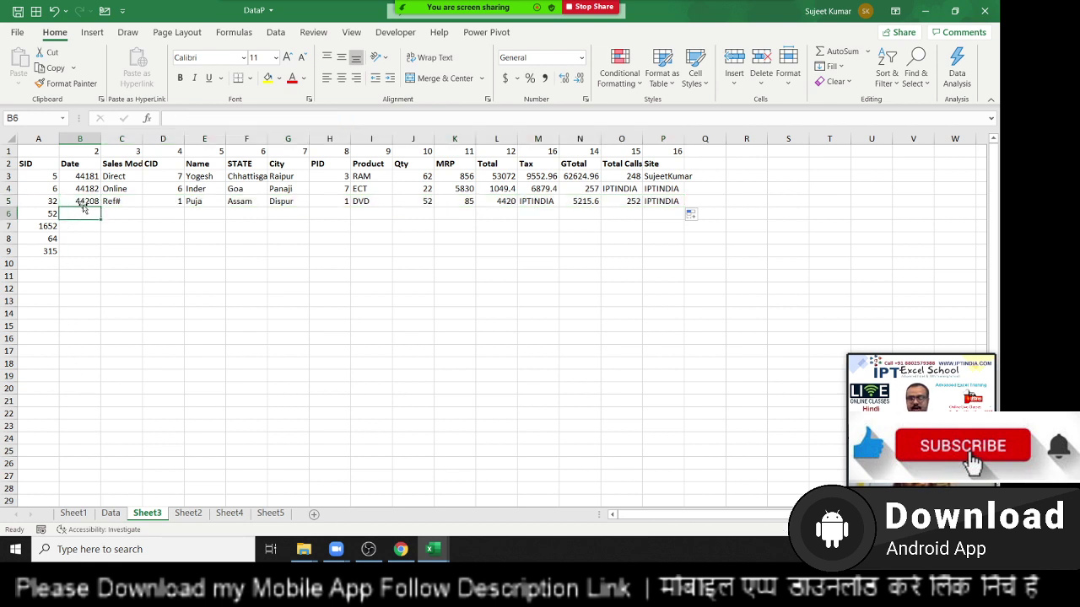
{"action": "left_click", "coordinate": [84, 201]}
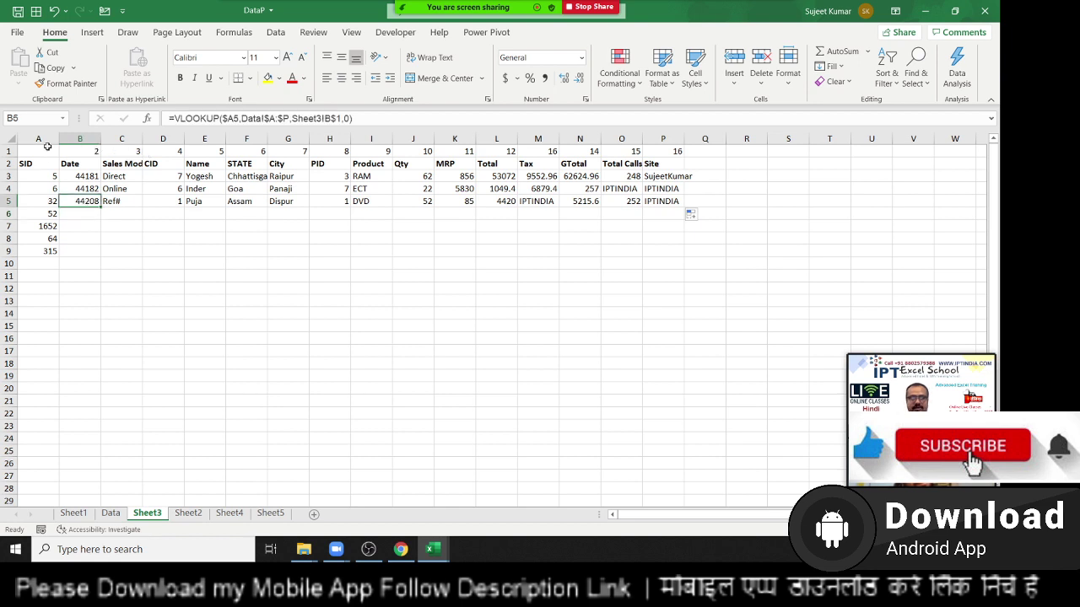
{"action": "left_click", "coordinate": [8, 151]}
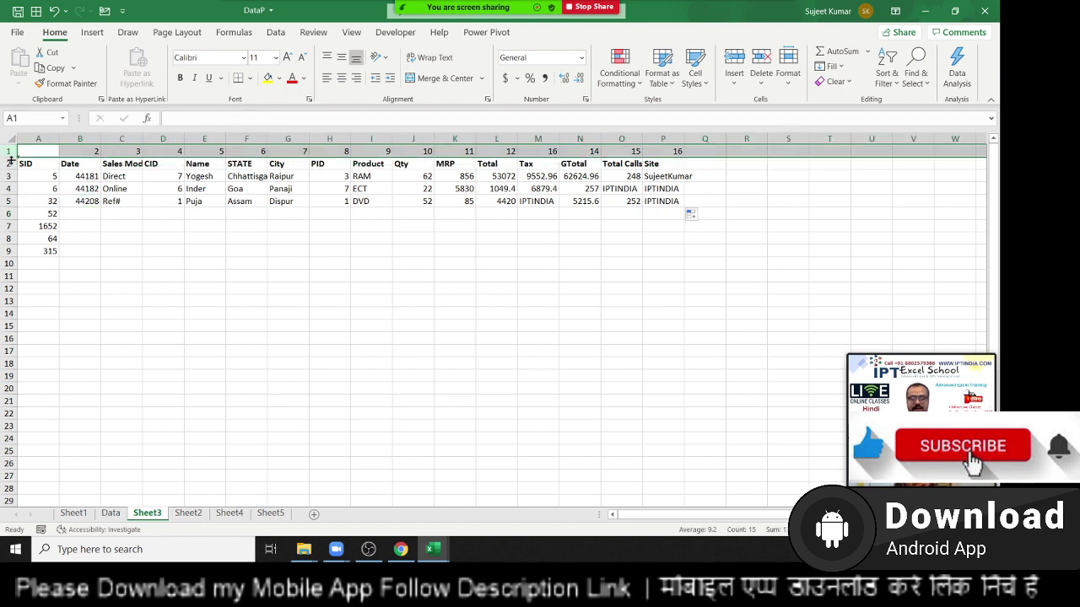
{"action": "left_click", "coordinate": [81, 213]}
{"action": "type", "text": "=co"}
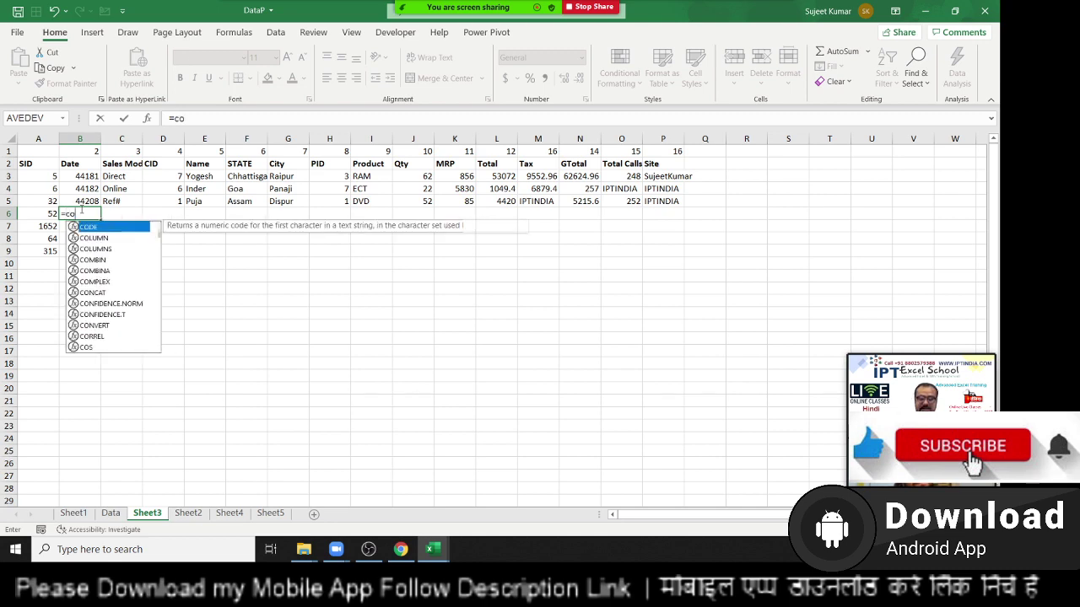
{"action": "type", "text": "l"}
{"action": "key", "text": "Tab"}
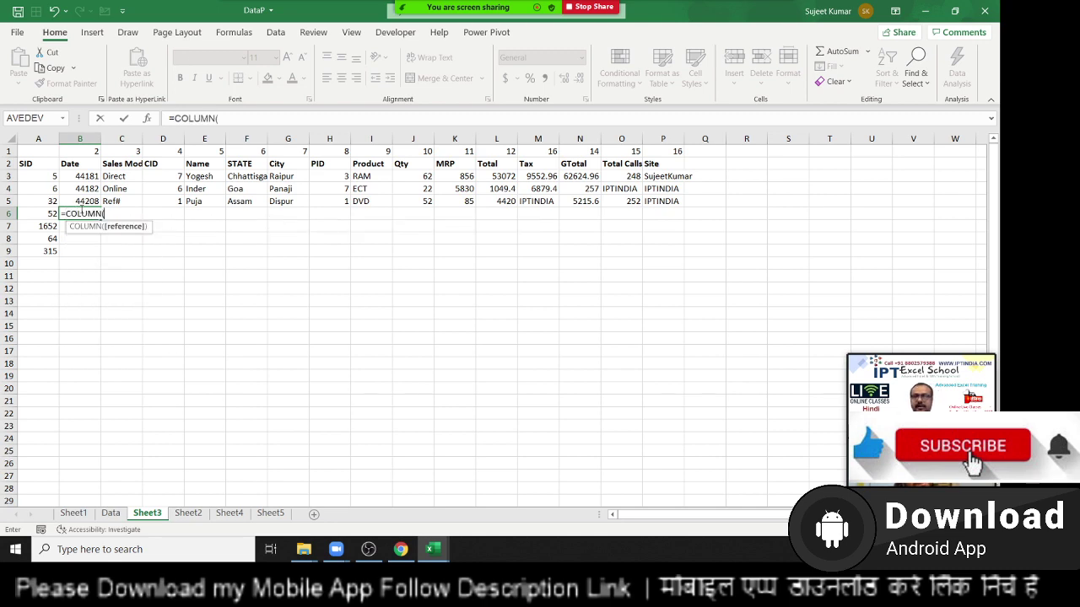
{"action": "left_click", "coordinate": [110, 512]}
{"action": "left_click", "coordinate": [90, 177]}
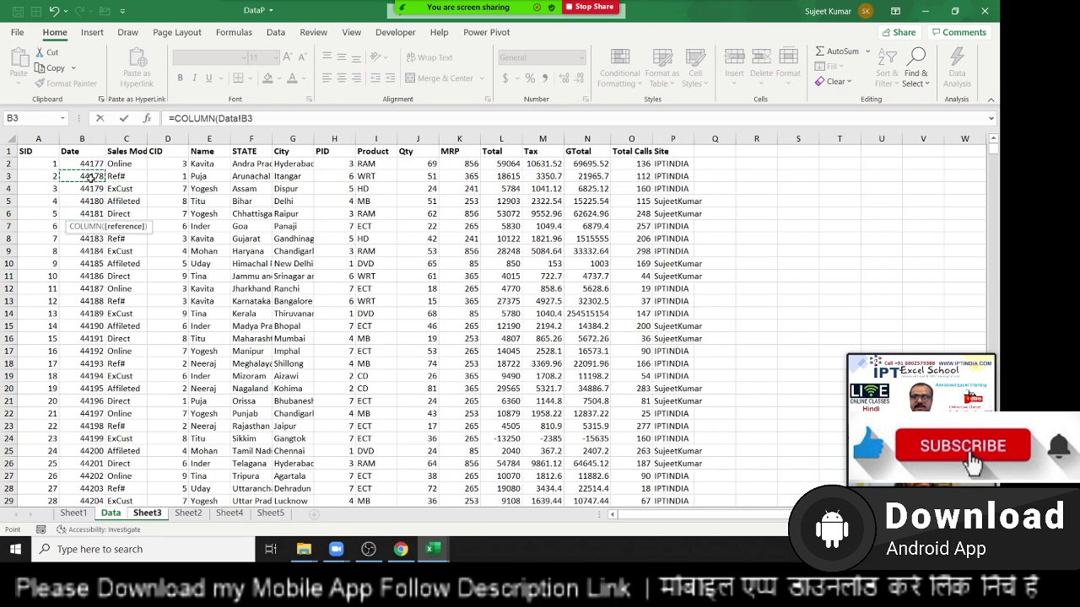
{"action": "key", "text": "Return"}
Start a =VLOOKUP(A6 formula in B6 for SID 52
{"action": "left_click", "coordinate": [95, 214]}
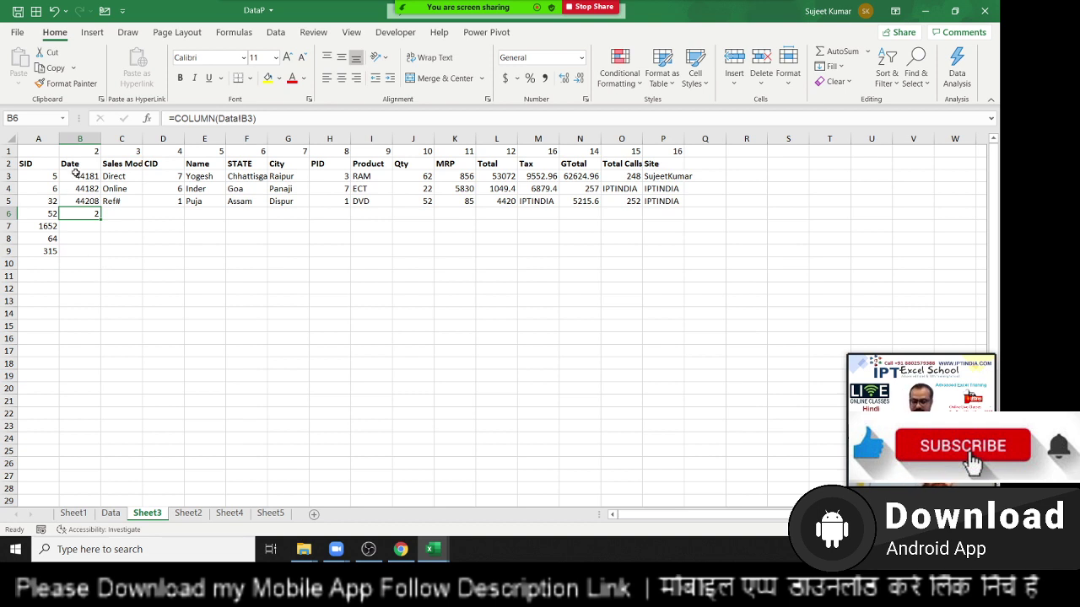
{"action": "type", "text": "=vl"}
{"action": "key", "text": "Tab"}
{"action": "key", "text": "Left"}
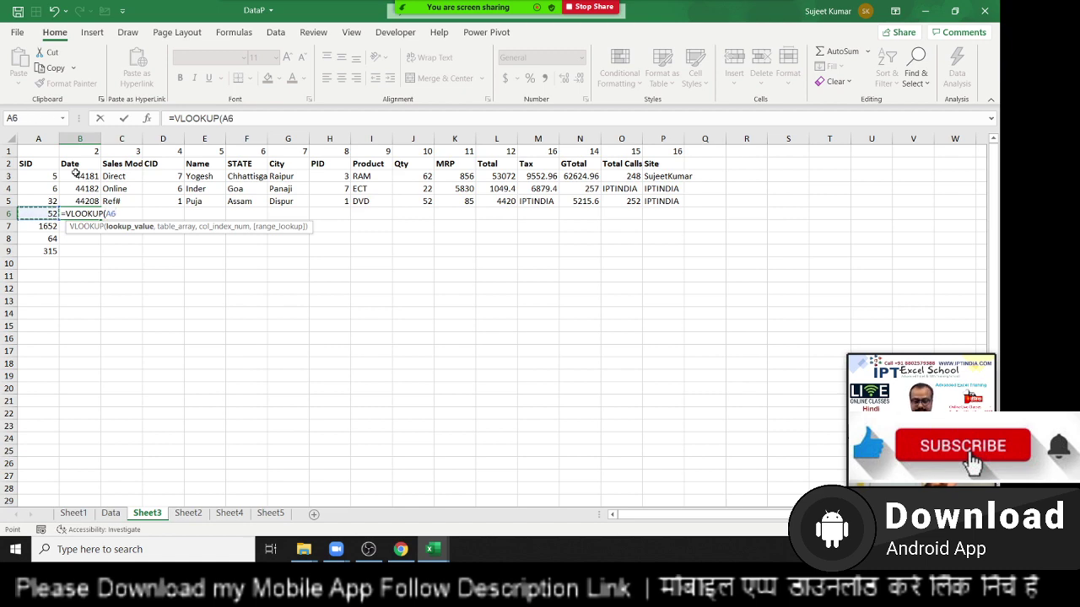
Complete B6's VLOOKUP with table Data!A:P and column index COLUMN(Data!B4), exact match
{"action": "type", "text": ","}
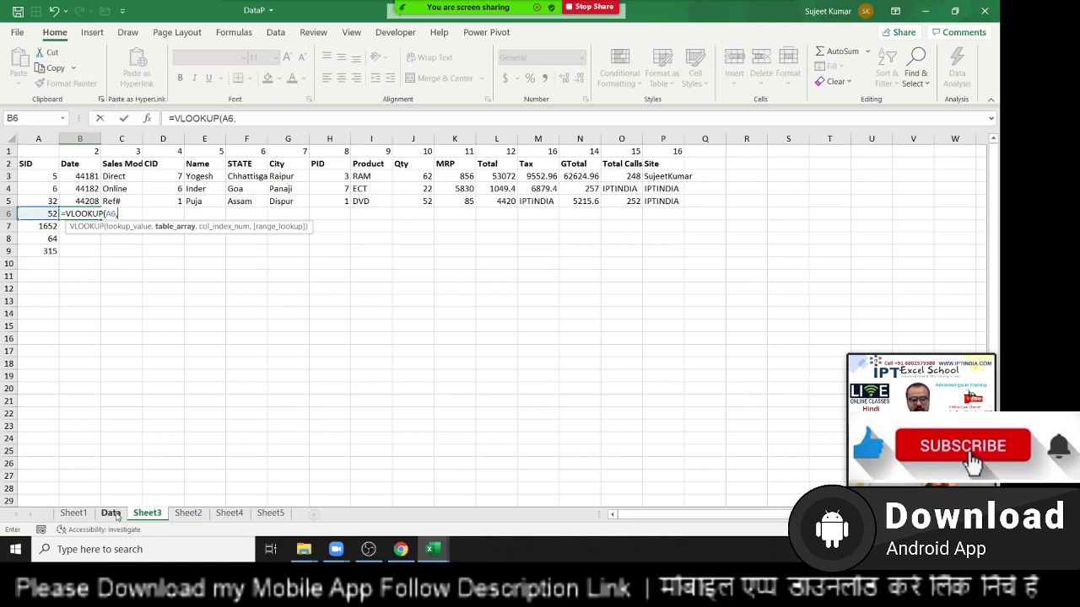
{"action": "left_click", "coordinate": [110, 512]}
{"action": "left_click", "coordinate": [40, 137]}
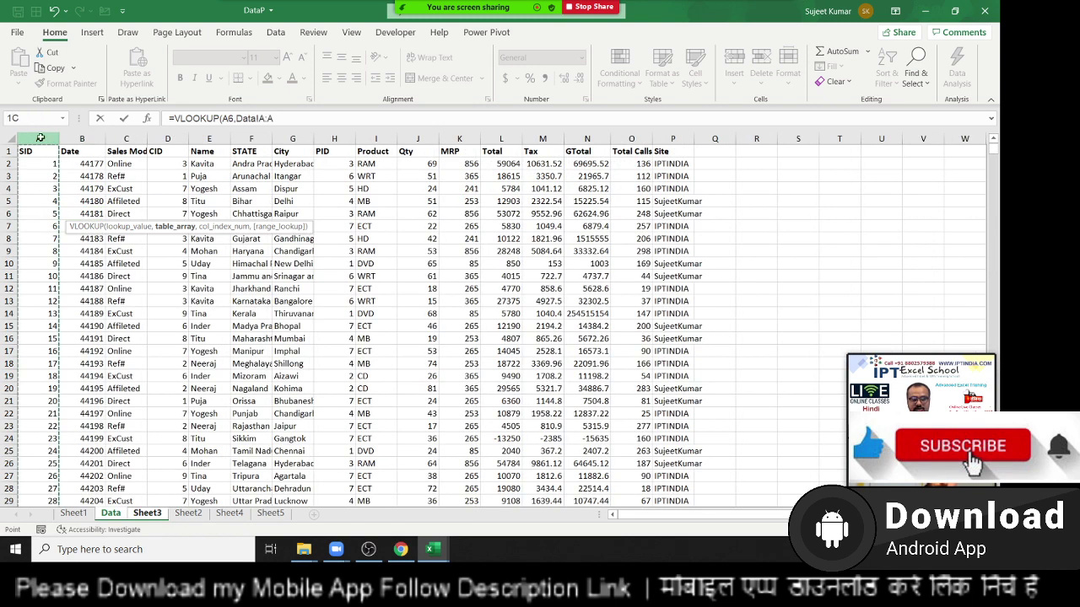
{"action": "left_click_drag", "start_coordinate": [40, 138], "coordinate": [657, 124]}
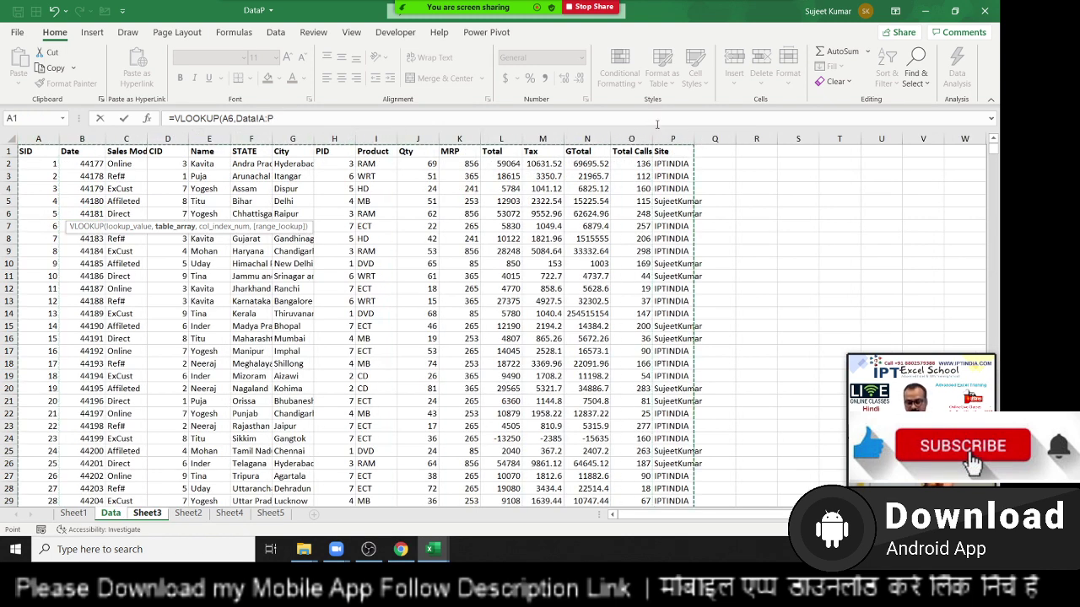
{"action": "type", "text": ",col"}
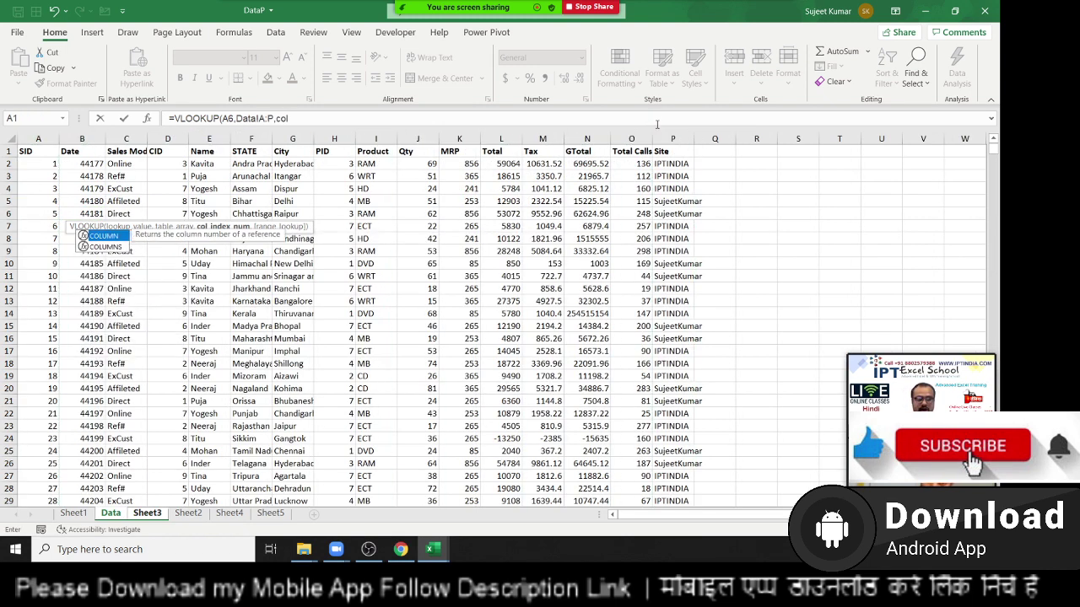
{"action": "key", "text": "Tab"}
{"action": "left_click", "coordinate": [85, 189]}
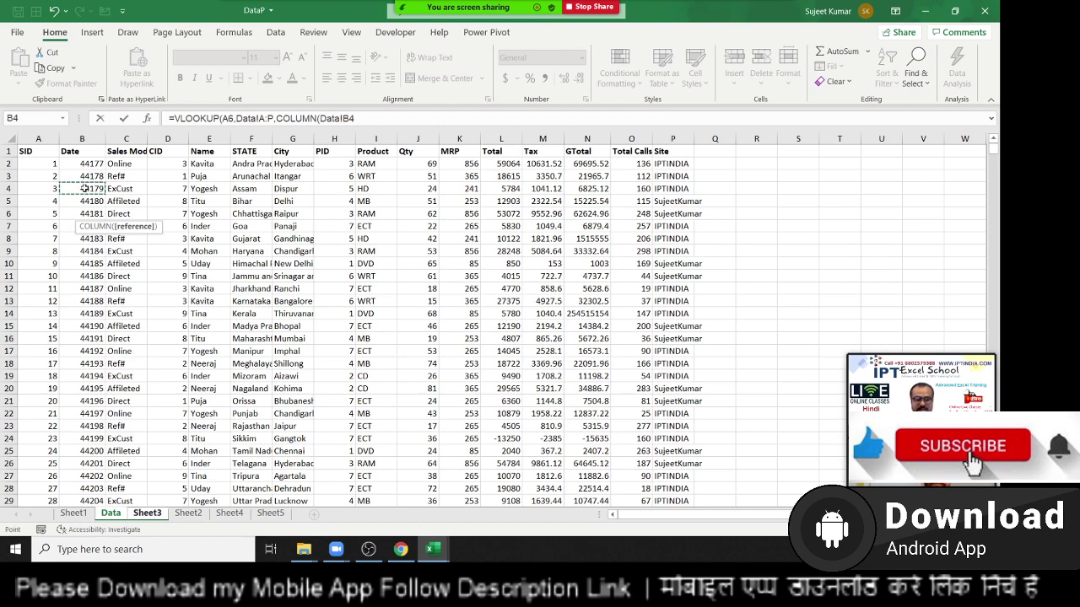
{"action": "type", "text": ")"}
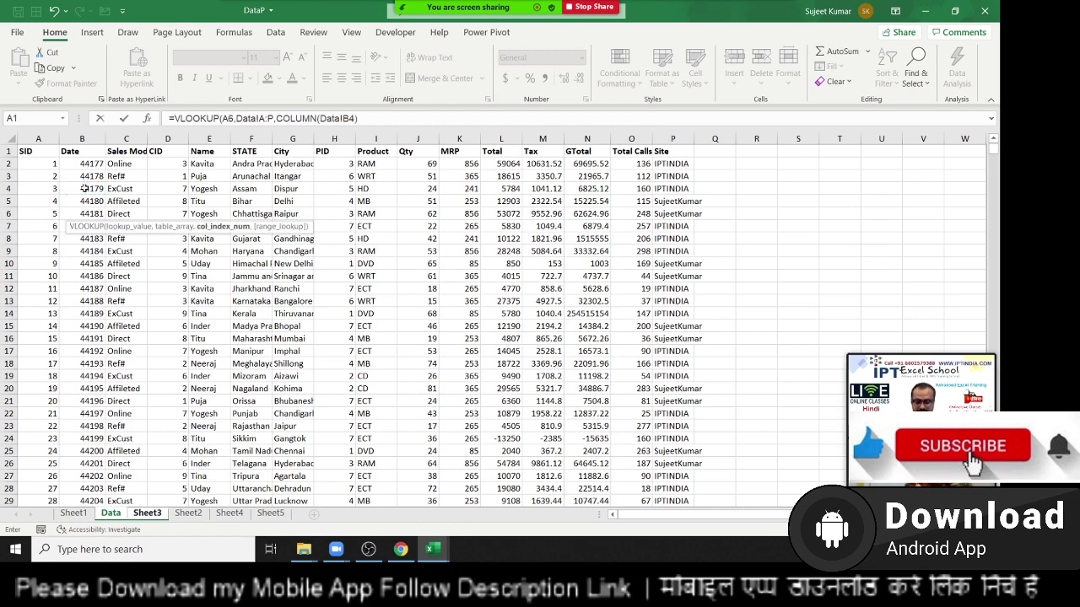
{"action": "type", "text": ",0"}
{"action": "key", "text": "Return"}
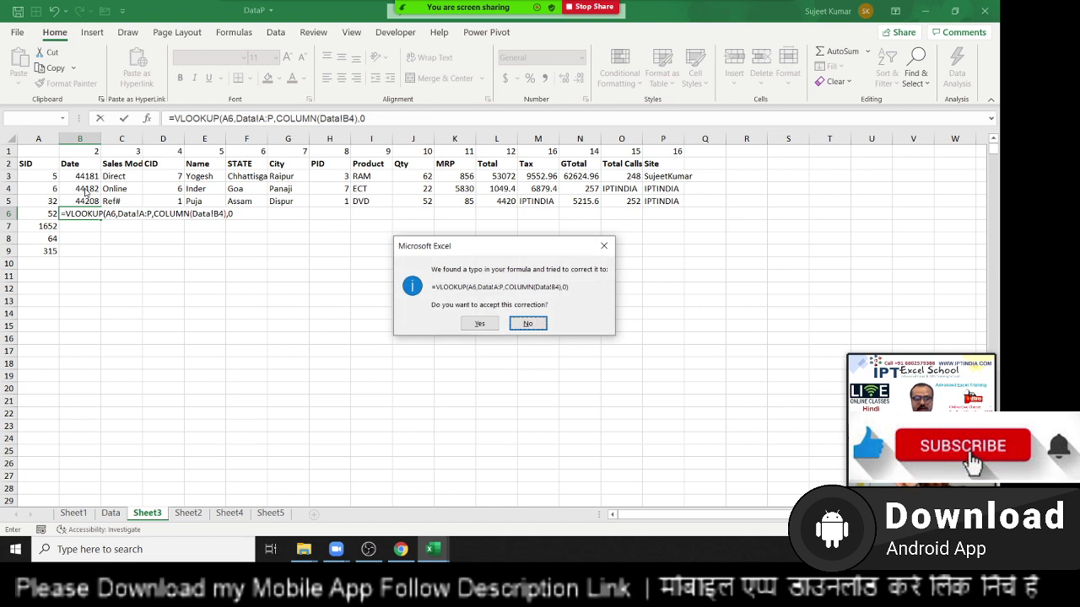
{"action": "key", "text": "Left"}
{"action": "key", "text": "Return"}
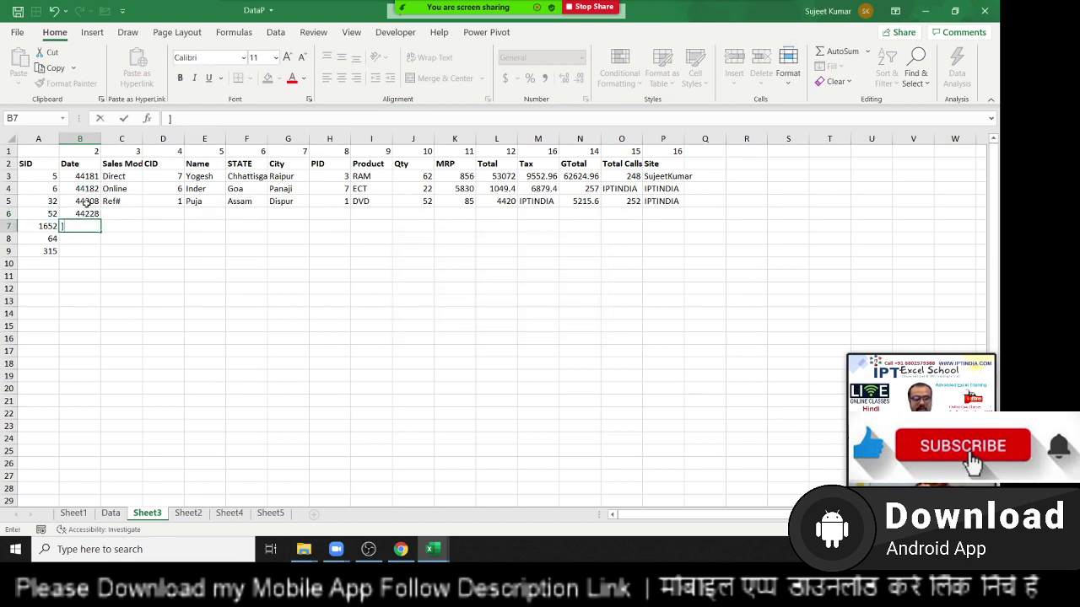
Make B6's lookup reference $A6 and the table range Data!$A:$P absolute
{"action": "double_click", "coordinate": [84, 214]}
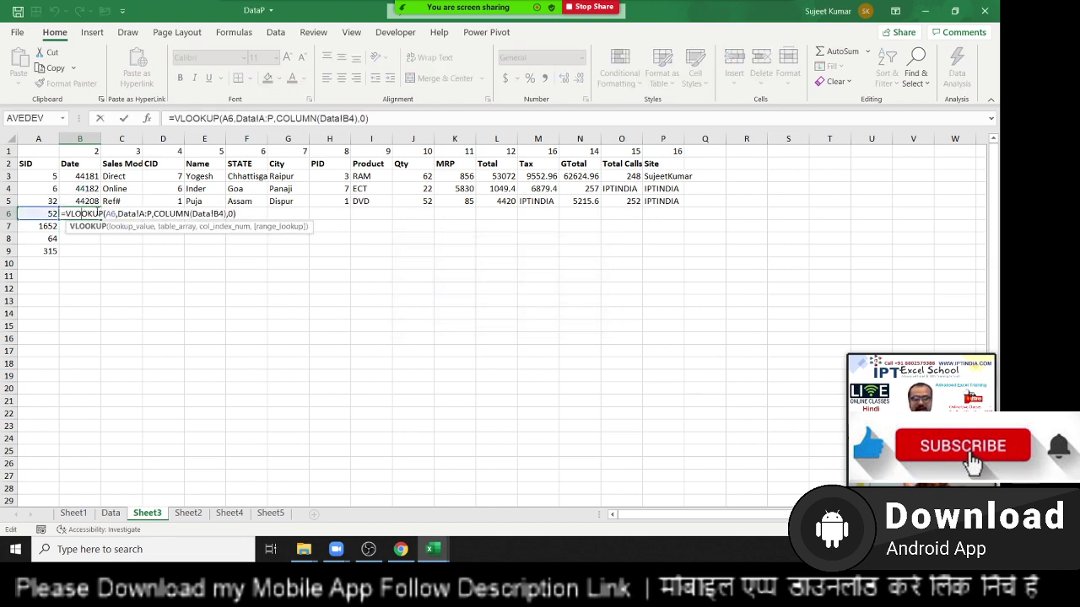
{"action": "left_click", "coordinate": [110, 213]}
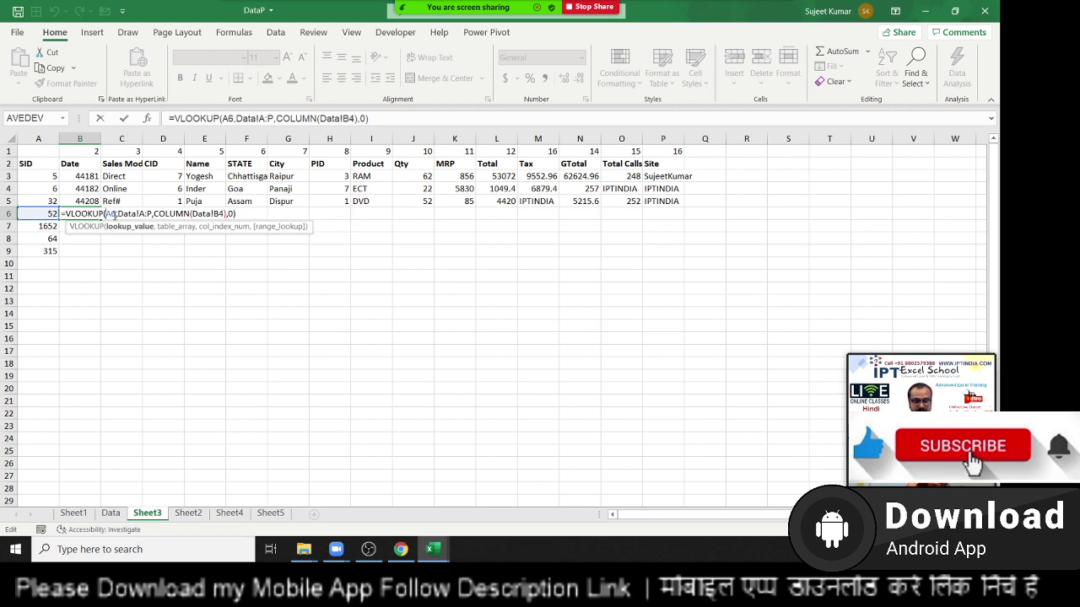
{"action": "type", "text": "$"}
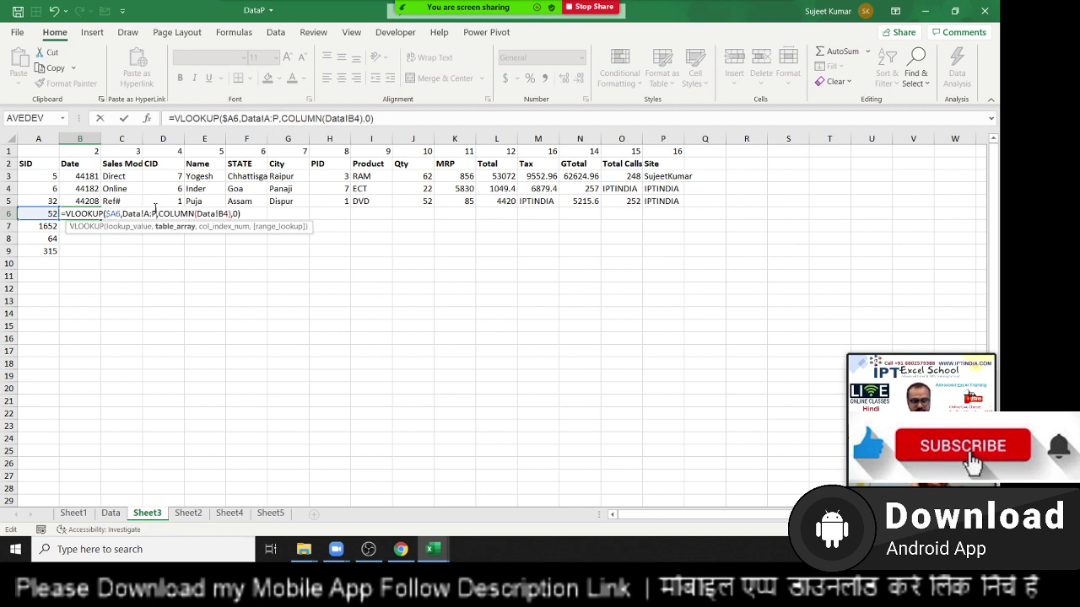
{"action": "key", "text": "F4"}
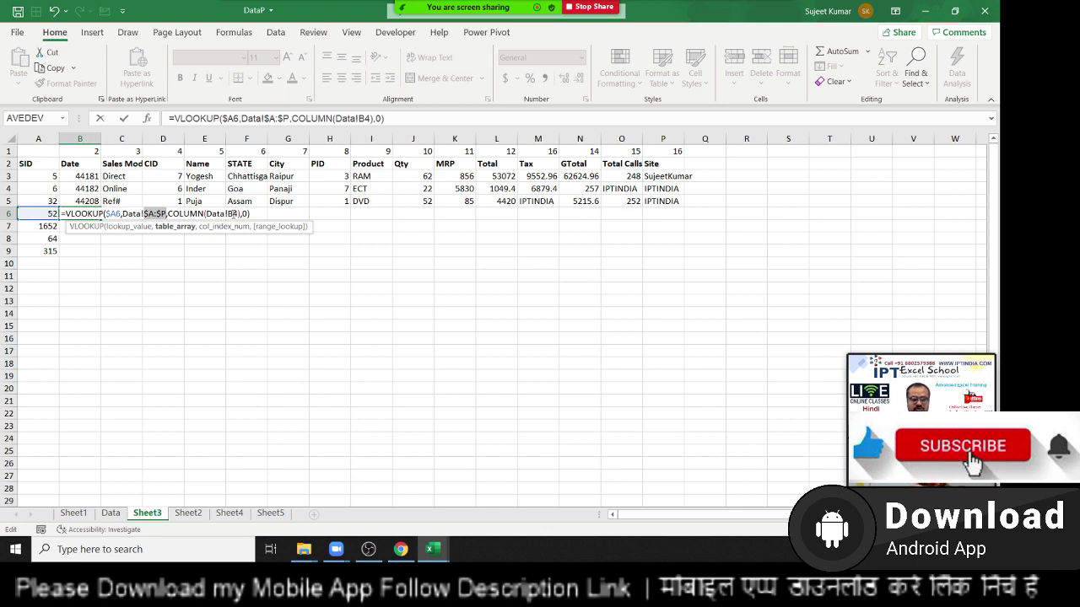
{"action": "key", "text": "Return"}
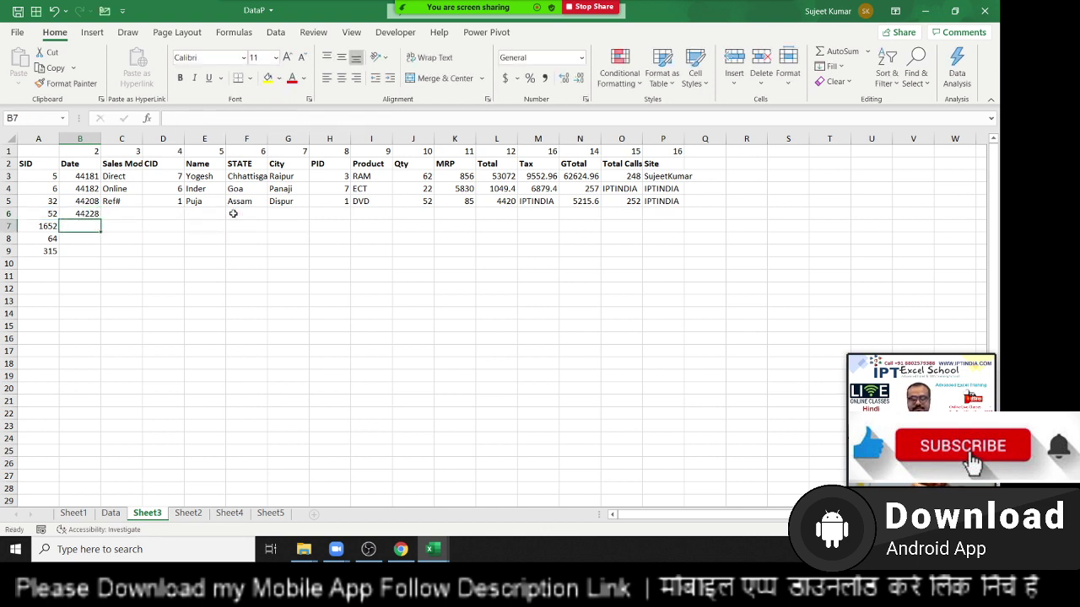
Fill the B6 formula right across B6:P6 with Ctrl+R
{"action": "key", "text": "Up"}
{"action": "key", "text": "shift+Right"}
{"action": "key", "text": "shift+Right"}
{"action": "key", "text": "shift+Right"}
{"action": "key", "text": "shift+Right"}
{"action": "key", "text": "shift+Right"}
{"action": "key", "text": "shift+Right"}
{"action": "key", "text": "shift+Right"}
{"action": "key", "text": "shift+Right"}
{"action": "key", "text": "shift+Right"}
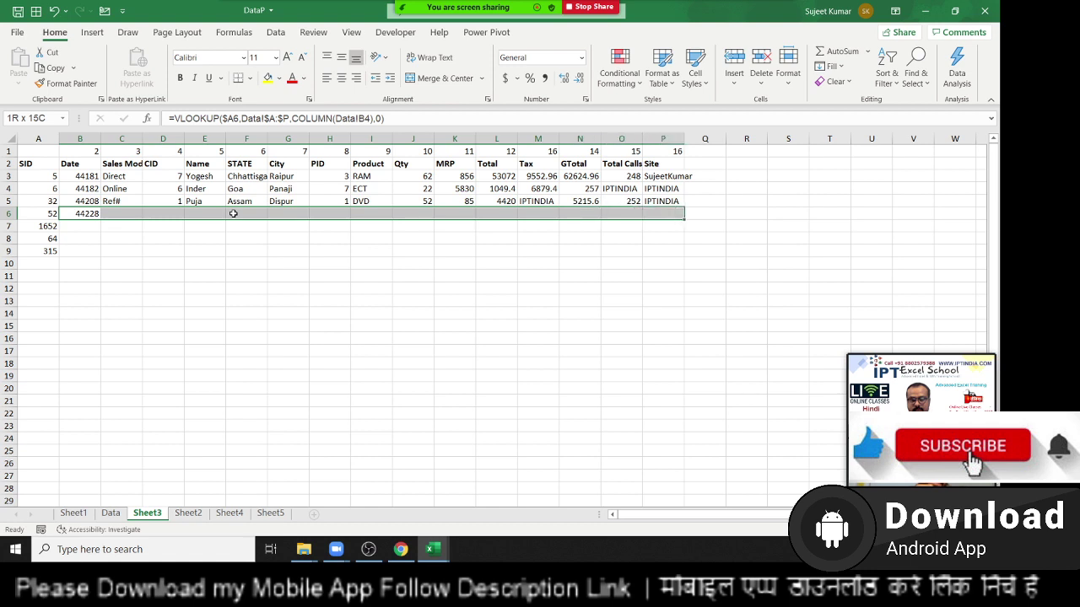
{"action": "key", "text": "ctrl+r"}
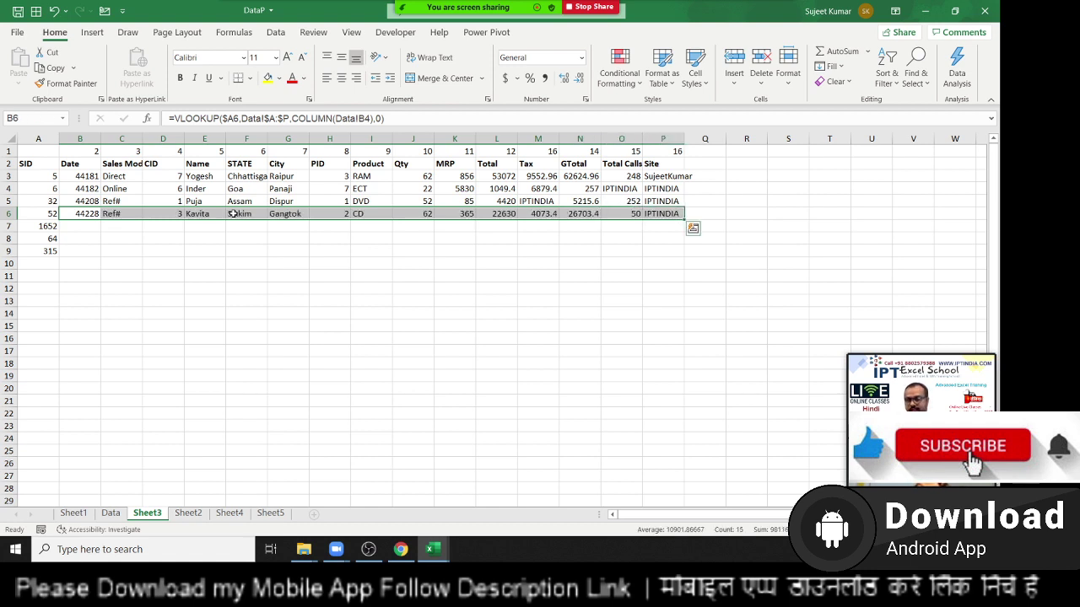
{"action": "key", "text": "Down"}
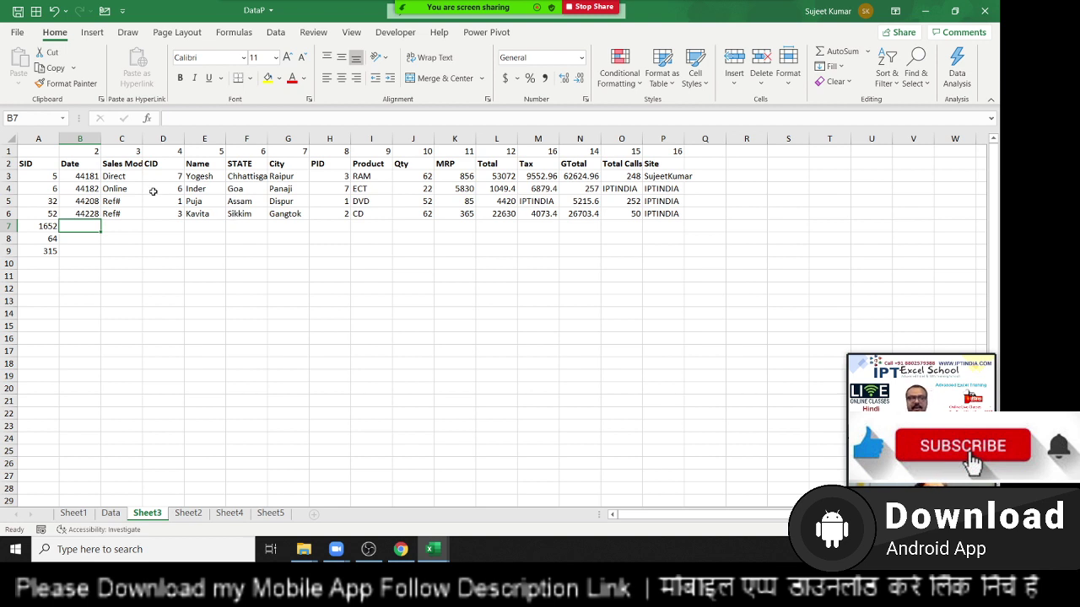
{"action": "left_click", "coordinate": [103, 202]}
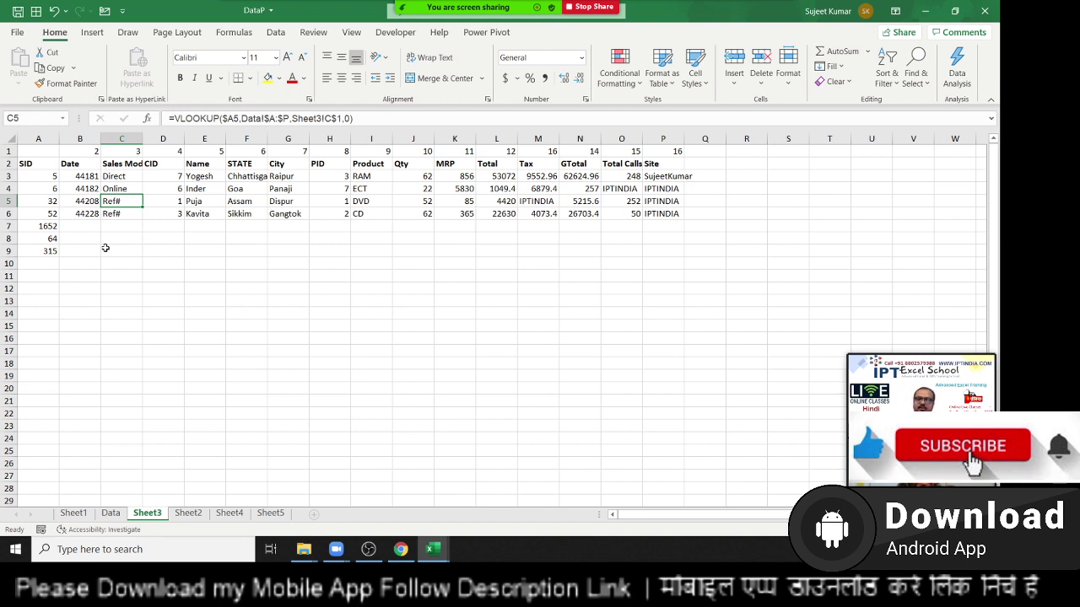
{"action": "left_click_drag", "start_coordinate": [83, 226], "coordinate": [654, 224]}
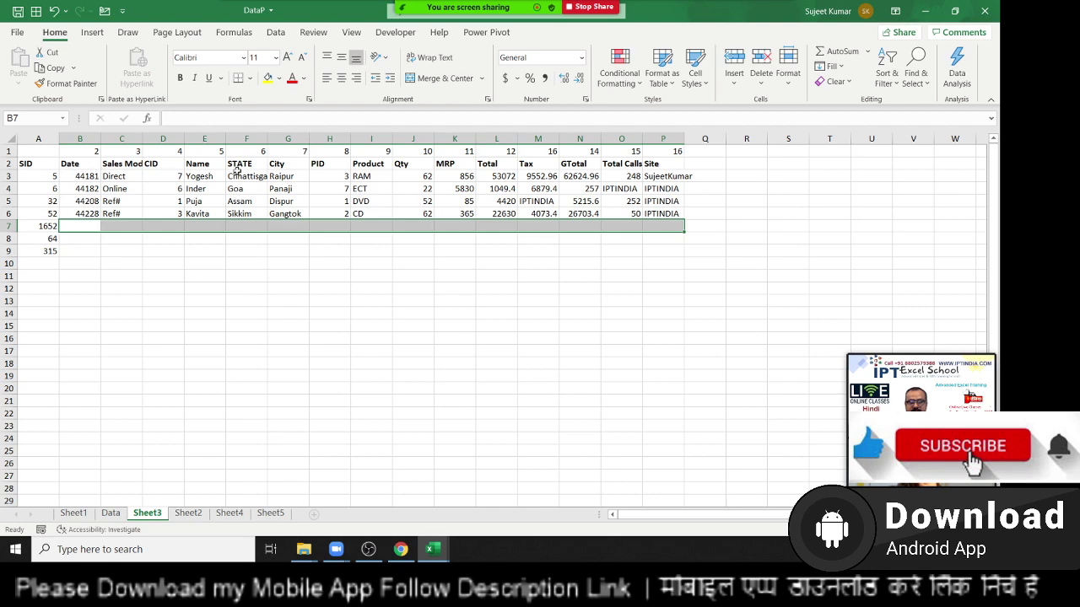
{"action": "left_click", "coordinate": [110, 513]}
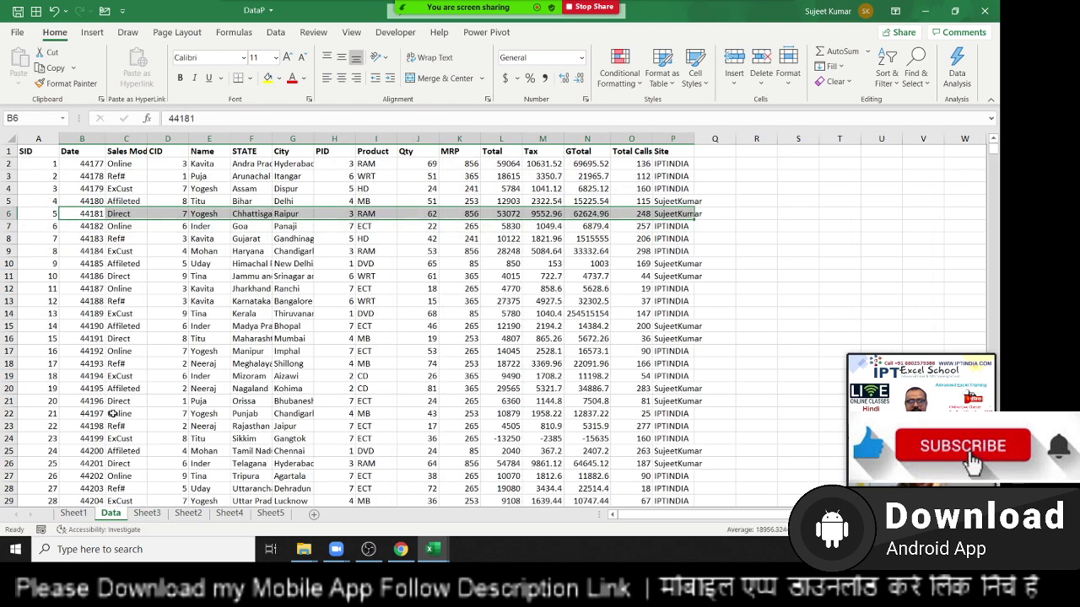
{"action": "left_click", "coordinate": [149, 514]}
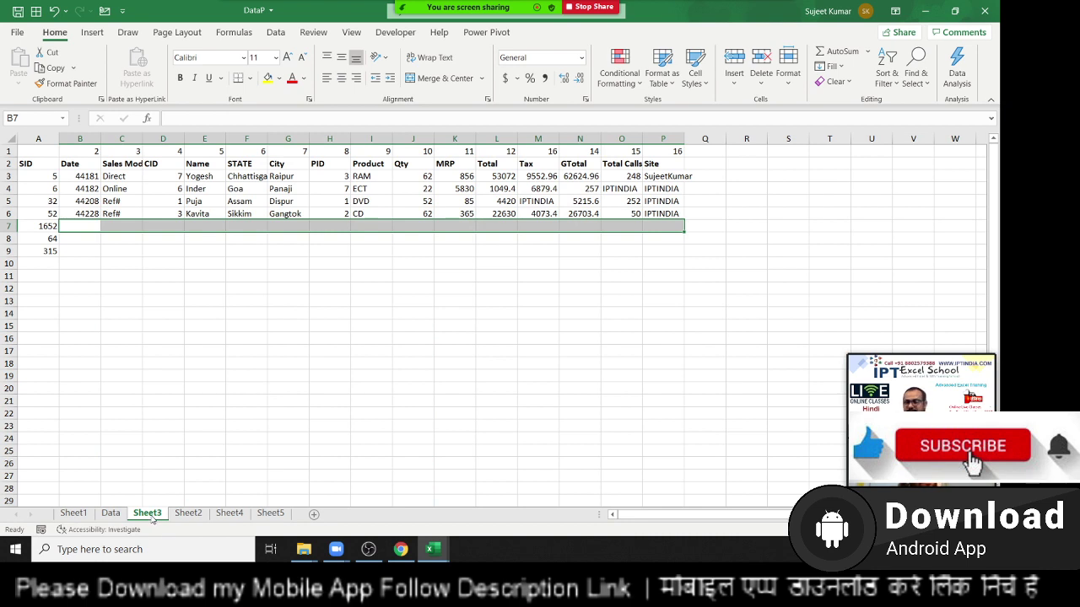
Enter =VLOOKUP(A7,Data!A:P,{2,3,…,16},0) in B7 so SID 1652's record spills across row 7
{"action": "type", "text": "=vl"}
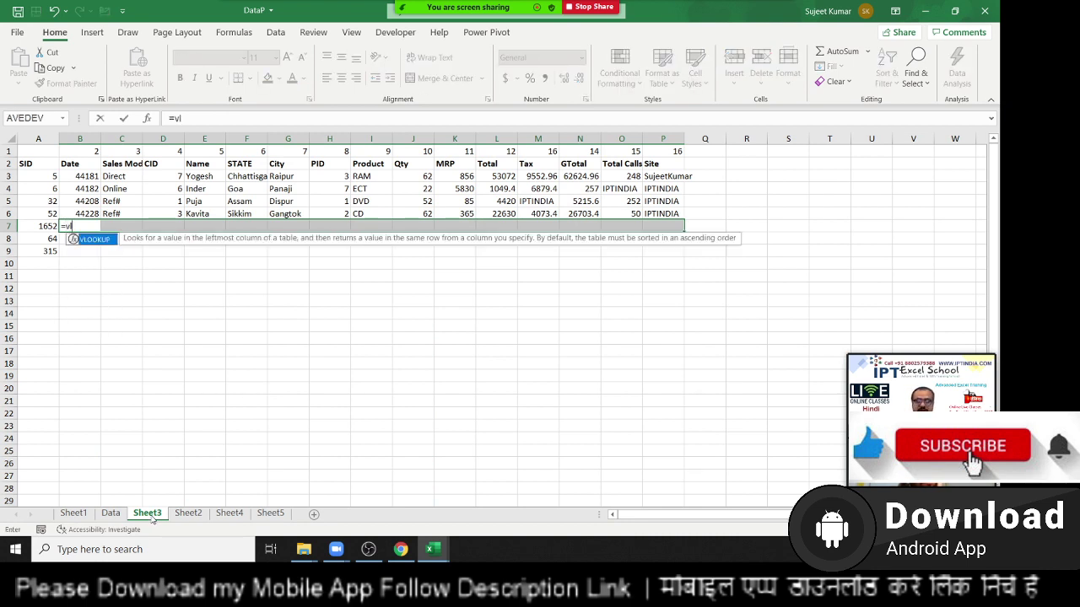
{"action": "key", "text": "Tab"}
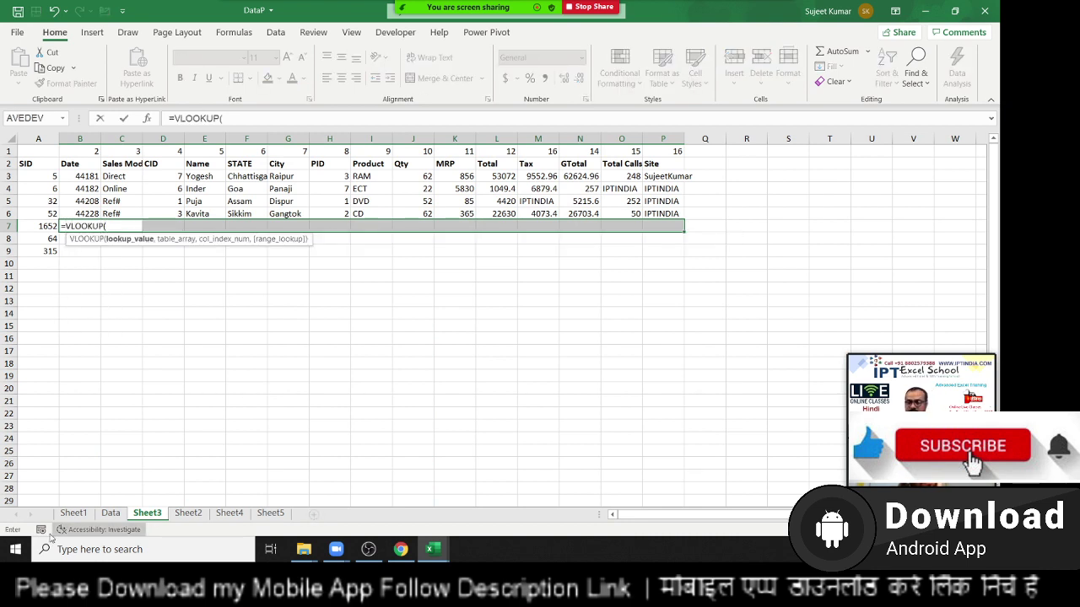
{"action": "left_click", "coordinate": [39, 229]}
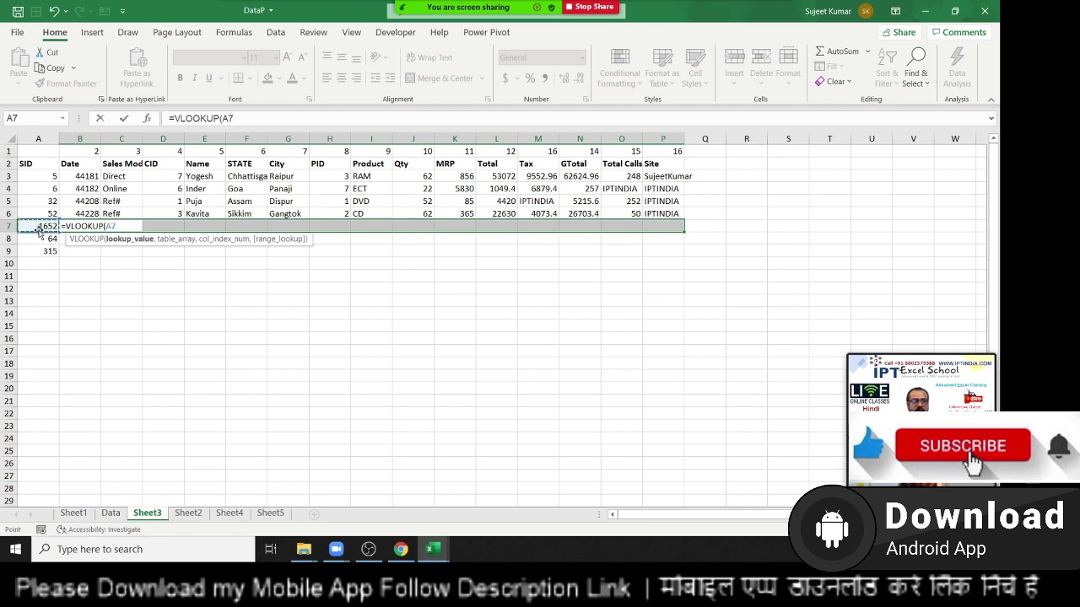
{"action": "type", "text": ","}
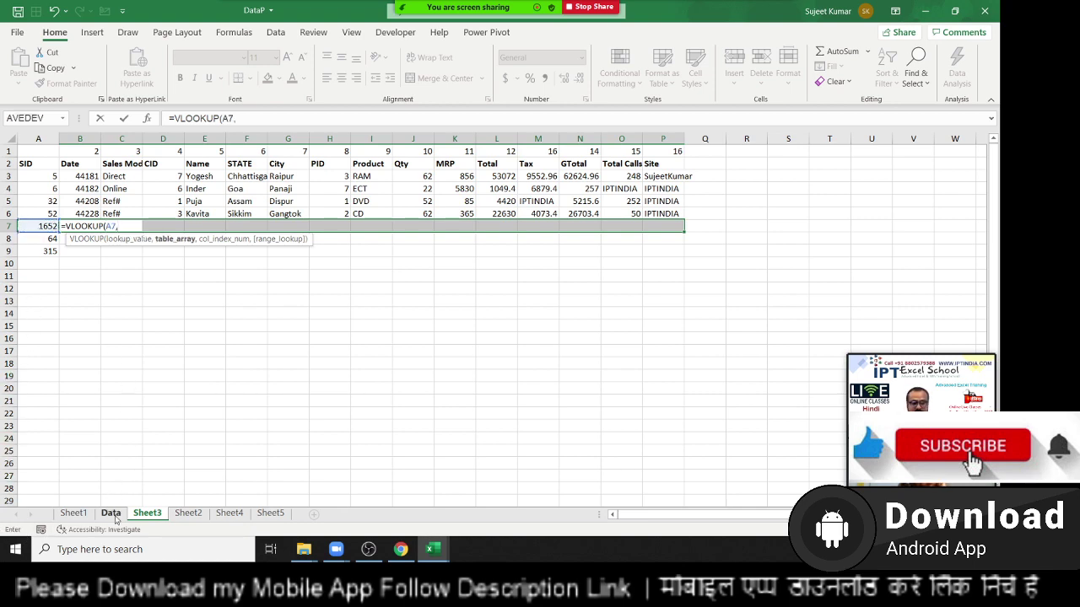
{"action": "left_click", "coordinate": [111, 512]}
{"action": "mouse_move", "coordinate": [38, 139]}
{"action": "left_mouse_down"}
{"action": "mouse_move", "coordinate": [724, 136]}
{"action": "mouse_move", "coordinate": [675, 138]}
{"action": "left_mouse_up"}
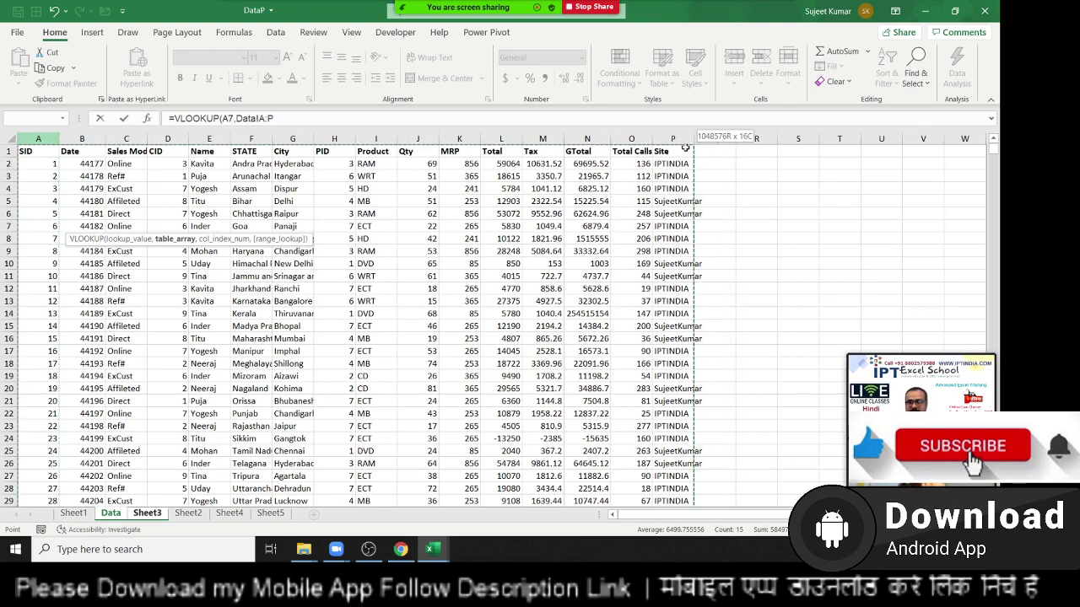
{"action": "type", "text": ","}
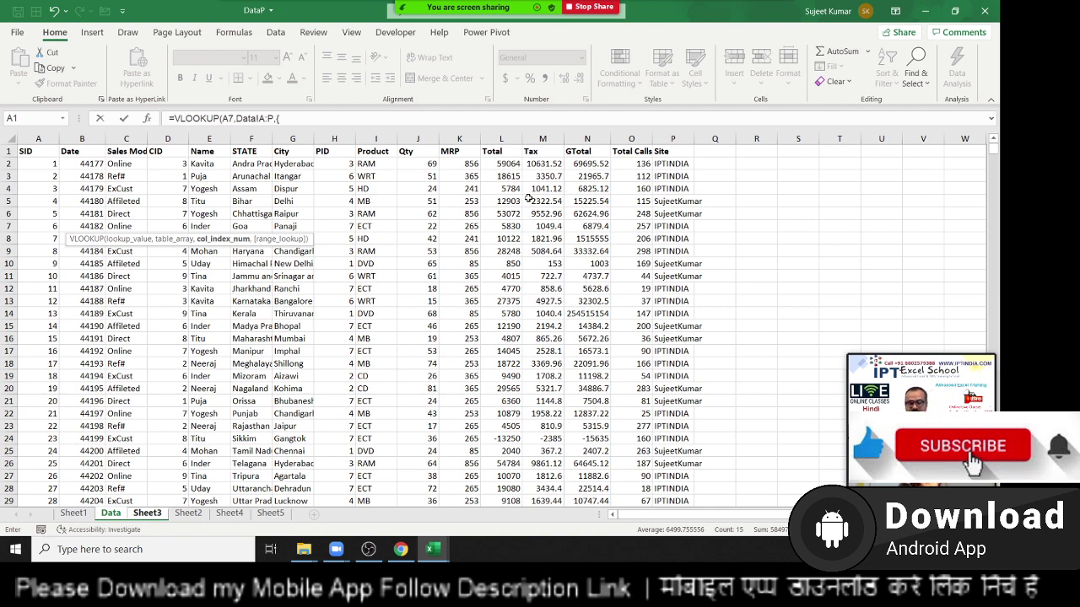
{"action": "type", "text": "{2,3"}
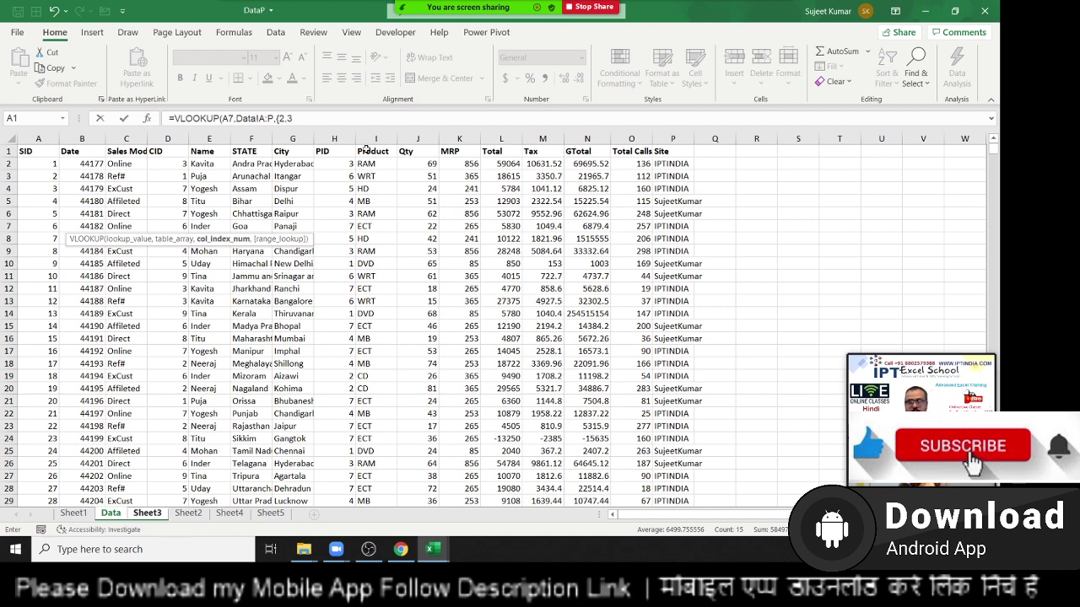
{"action": "type", "text": ",4,5,6,7,8,9,10,11,12,13,14"}
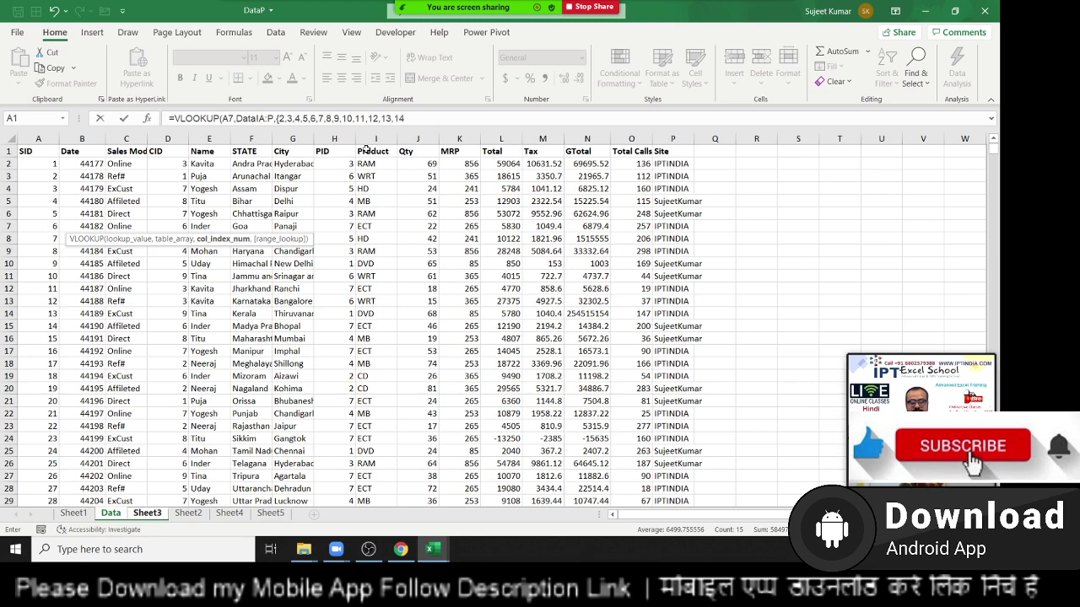
{"action": "type", "text": ",15,16"}
{"action": "type", "text": "}"}
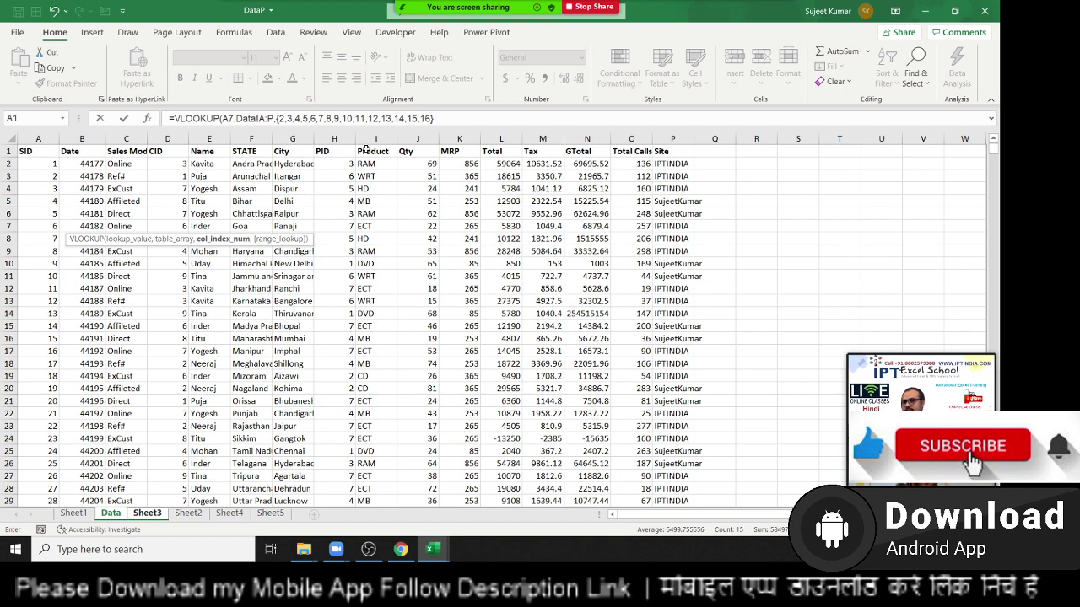
{"action": "type", "text": ","}
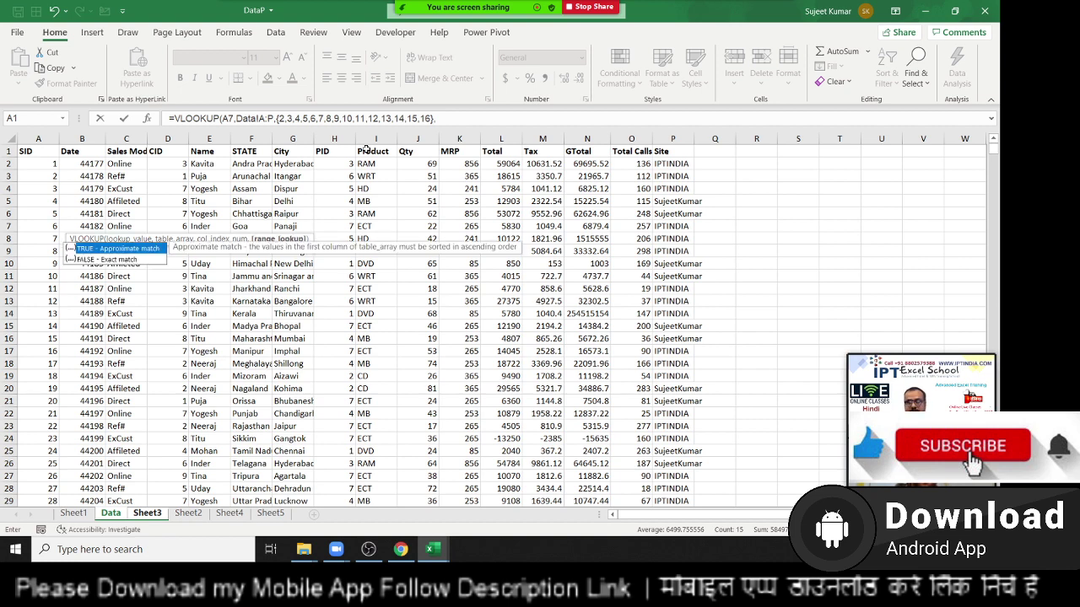
{"action": "type", "text": "0)"}
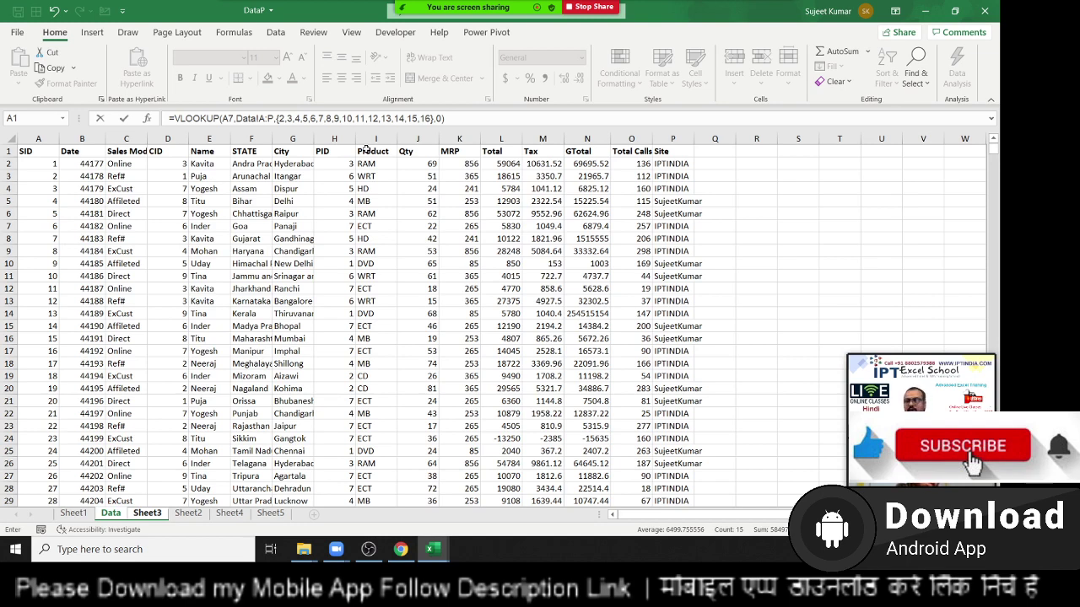
{"action": "key", "text": "ctrl+Return"}
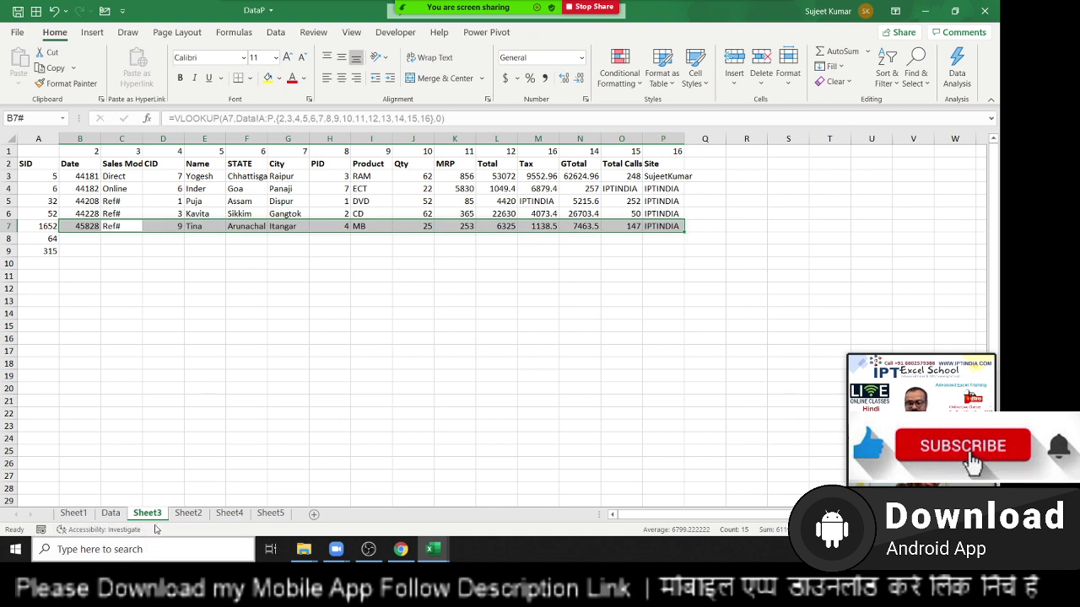
Enter =VLOOKUP(A8,Data!A:P,{2,…,16},0) in B8 to spill SID 64's record across row 8
{"action": "left_click_drag", "start_coordinate": [78, 244], "coordinate": [654, 235]}
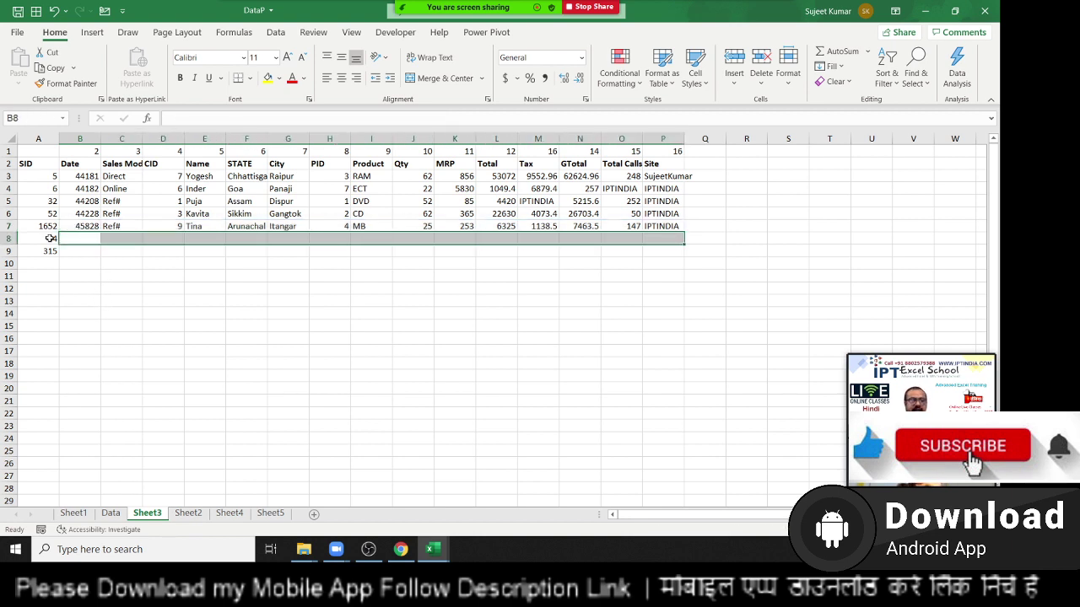
{"action": "left_click", "coordinate": [87, 240]}
{"action": "type", "text": "=bl"}
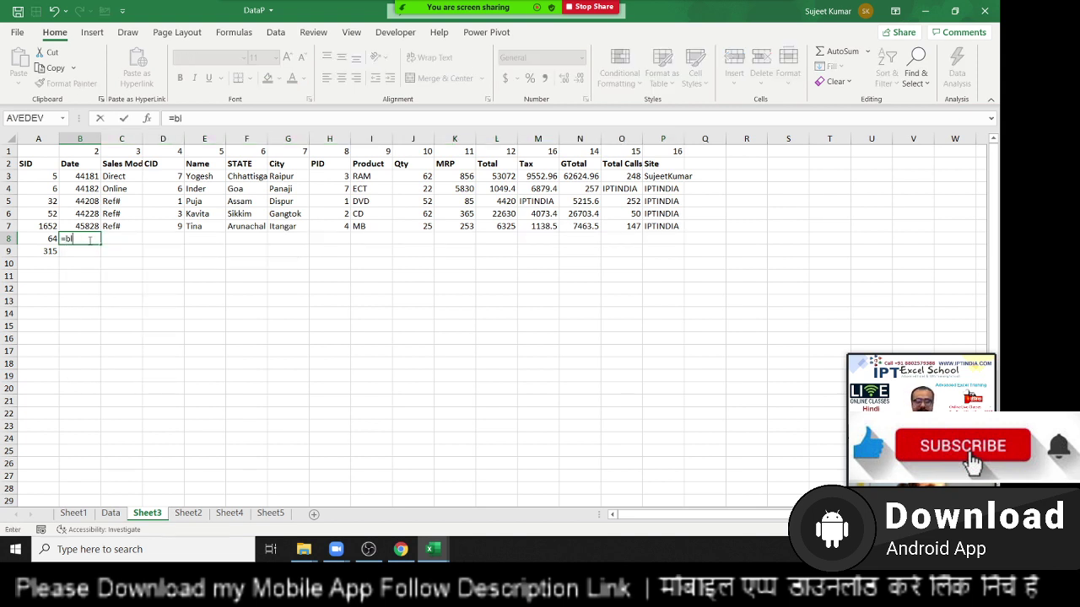
{"action": "key", "text": "BackSpace"}
{"action": "key", "text": "BackSpace"}
{"action": "type", "text": "v"}
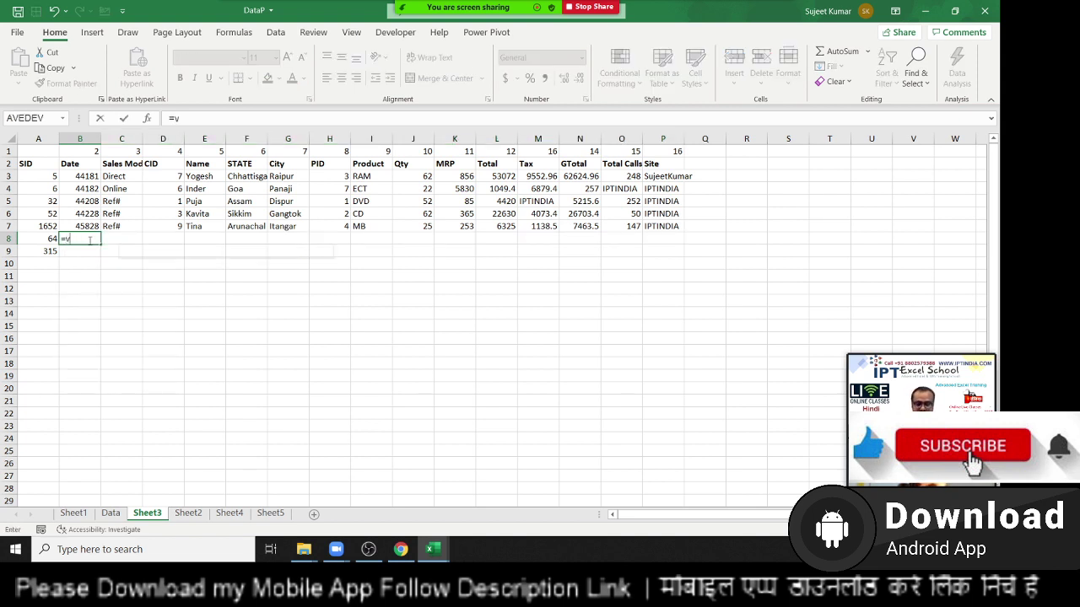
{"action": "type", "text": "l"}
{"action": "key", "text": "Tab"}
{"action": "left_click", "coordinate": [46, 239]}
{"action": "type", "text": ","}
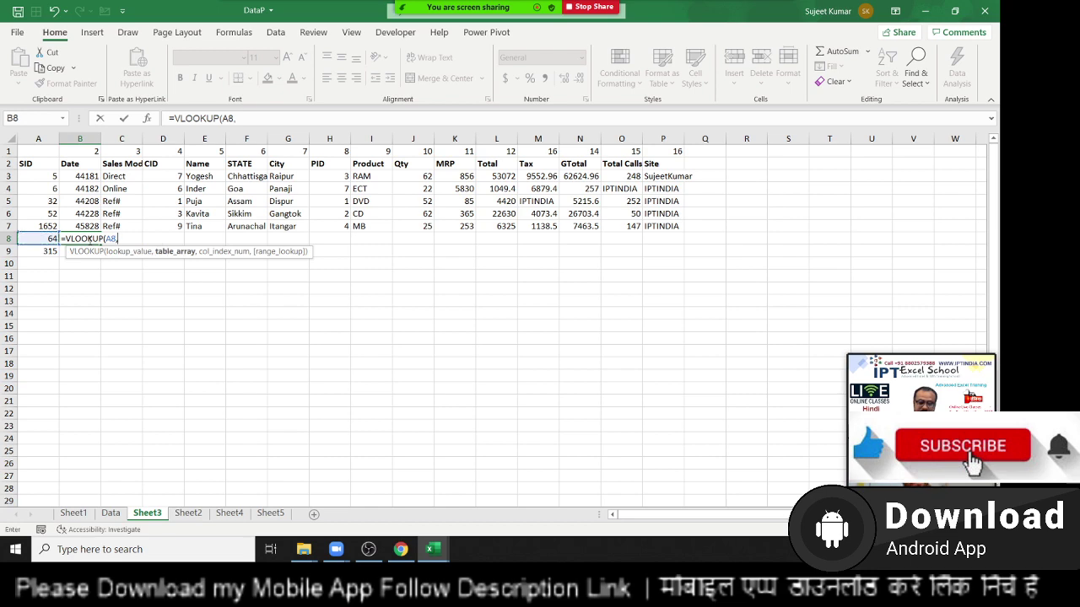
{"action": "left_click", "coordinate": [110, 513]}
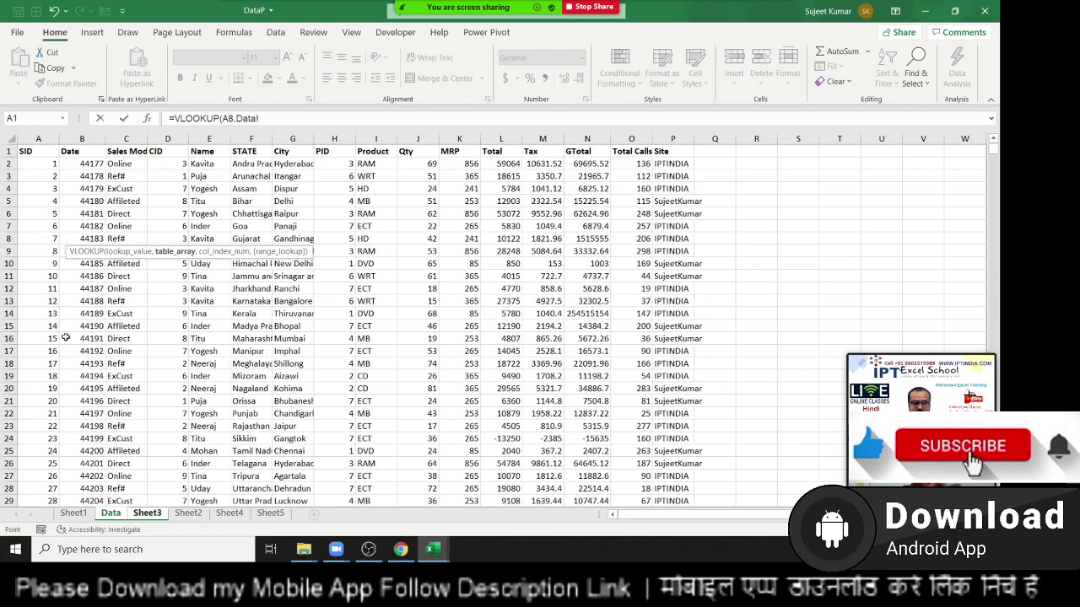
{"action": "left_click_drag", "start_coordinate": [48, 139], "coordinate": [669, 139]}
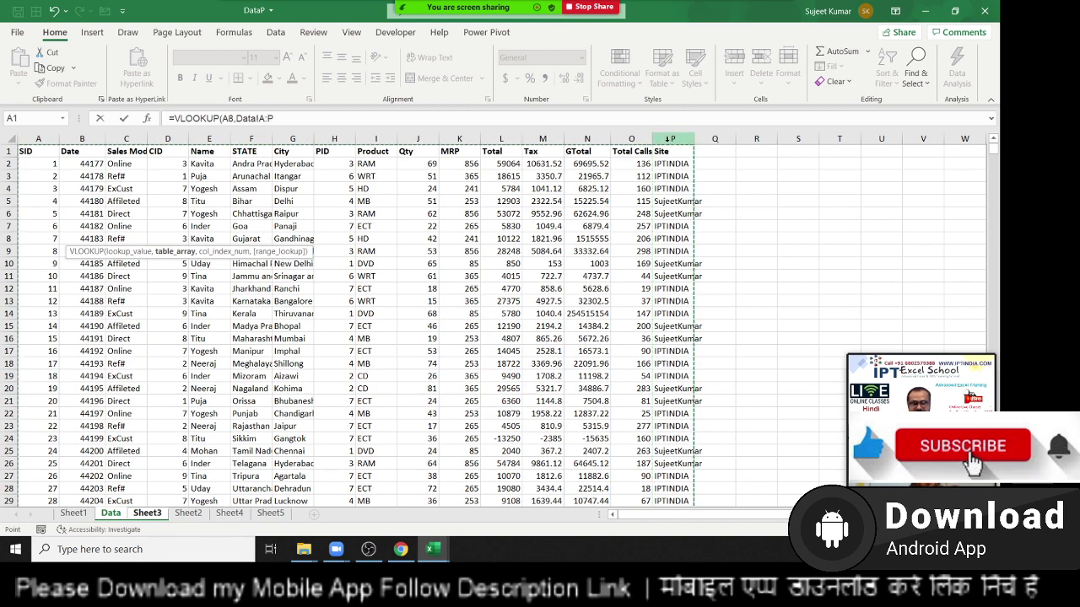
{"action": "type", "text": ",{2,3,4,"}
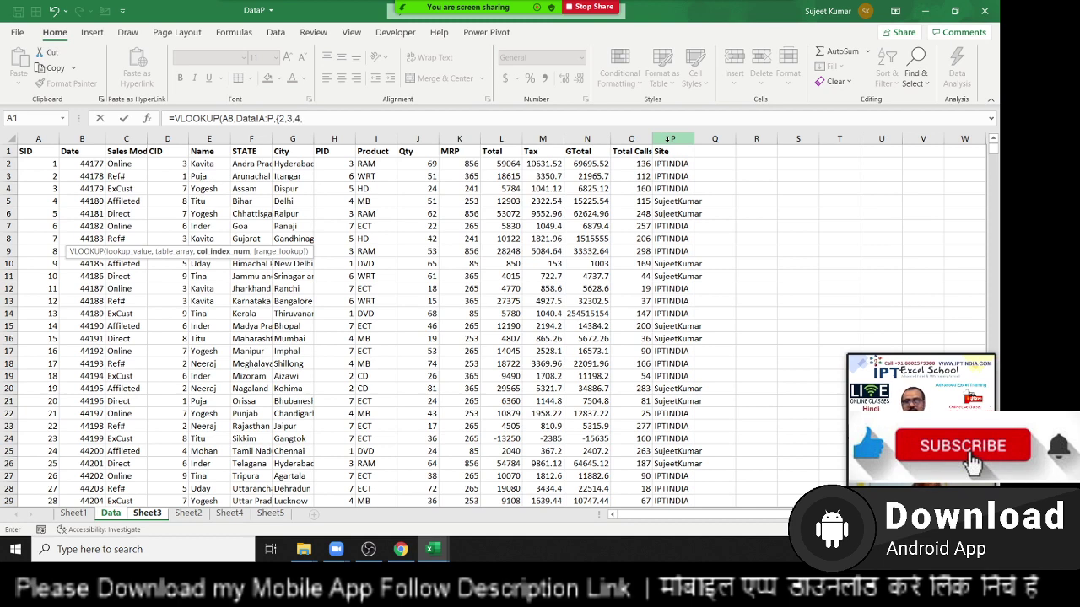
{"action": "type", "text": "5,6,7,8,9,"}
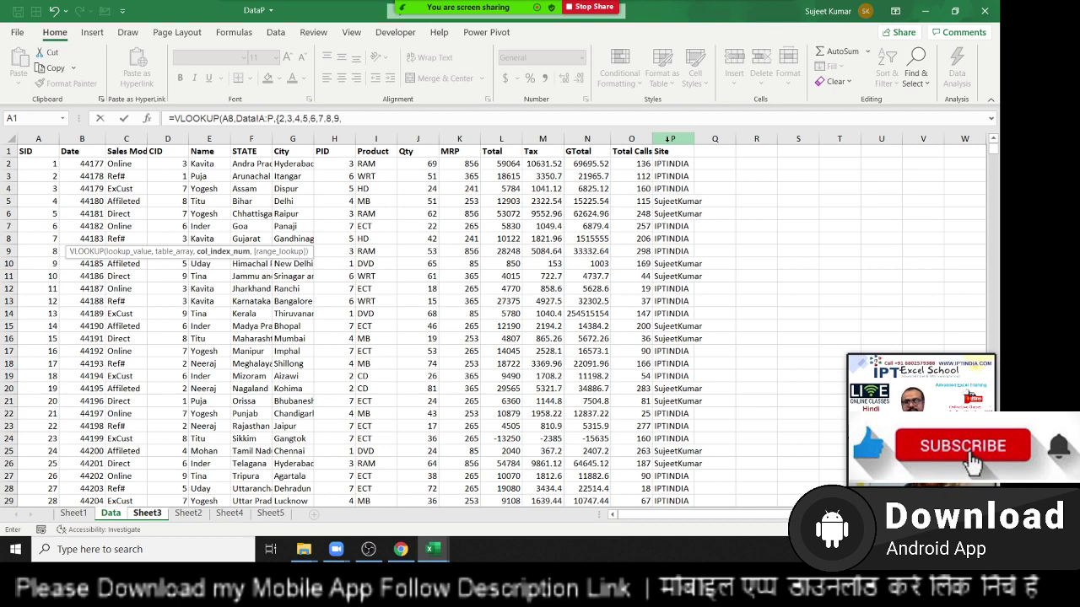
{"action": "type", "text": "10,11,12,13,1"}
{"action": "type", "text": "4,16"}
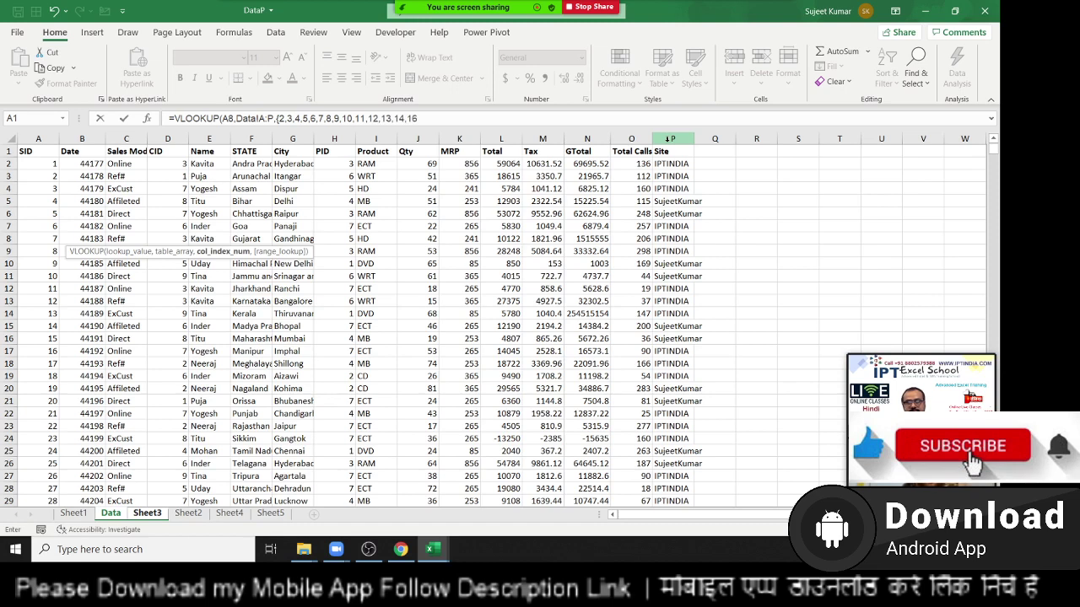
{"action": "type", "text": "},"}
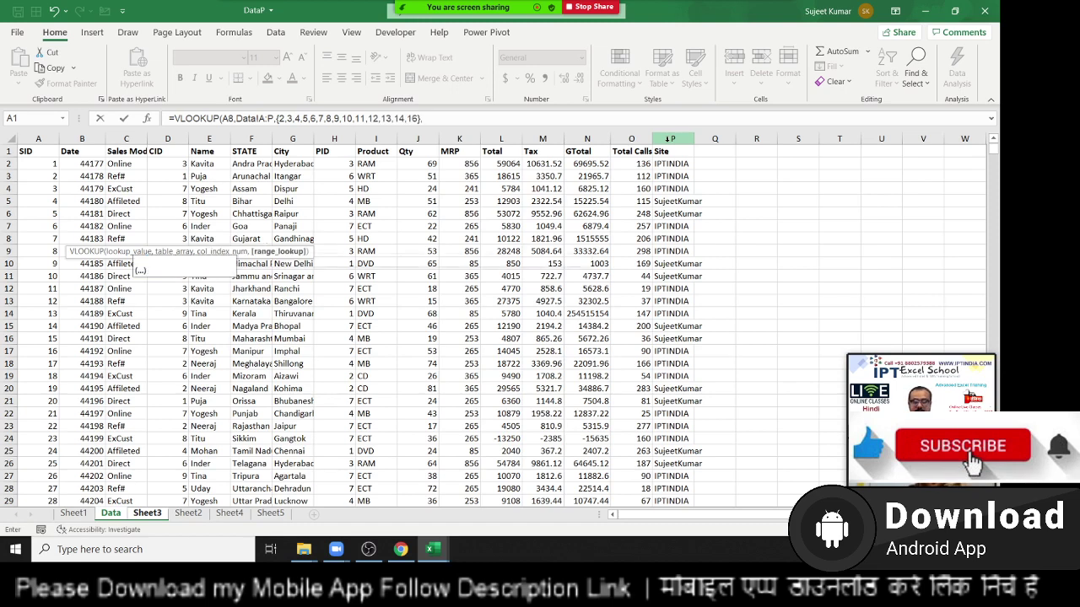
{"action": "type", "text": "0)"}
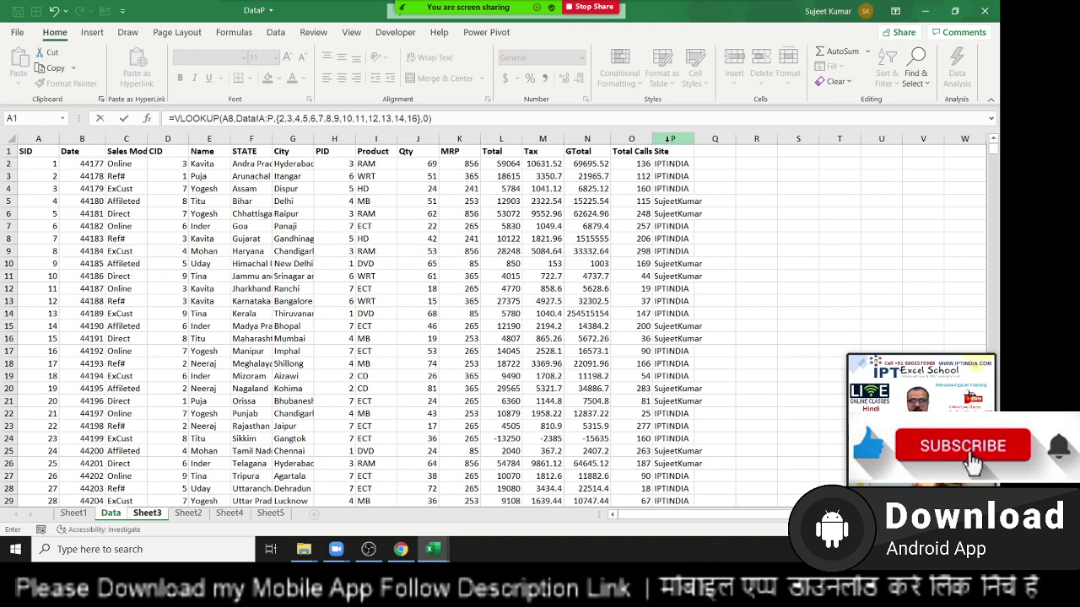
{"action": "key", "text": "Return"}
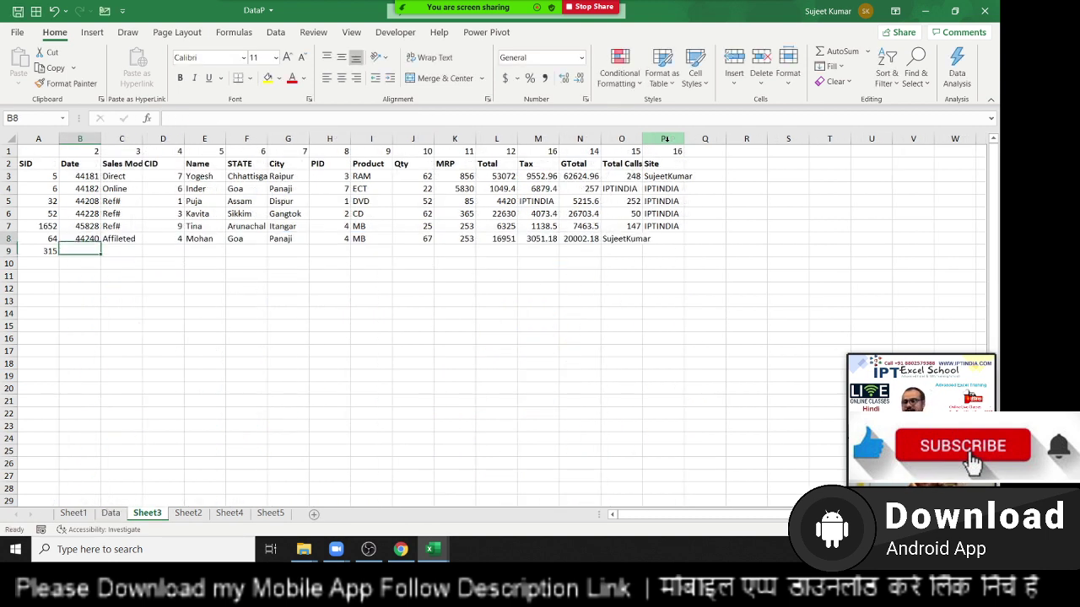
{"action": "key", "text": "Up"}
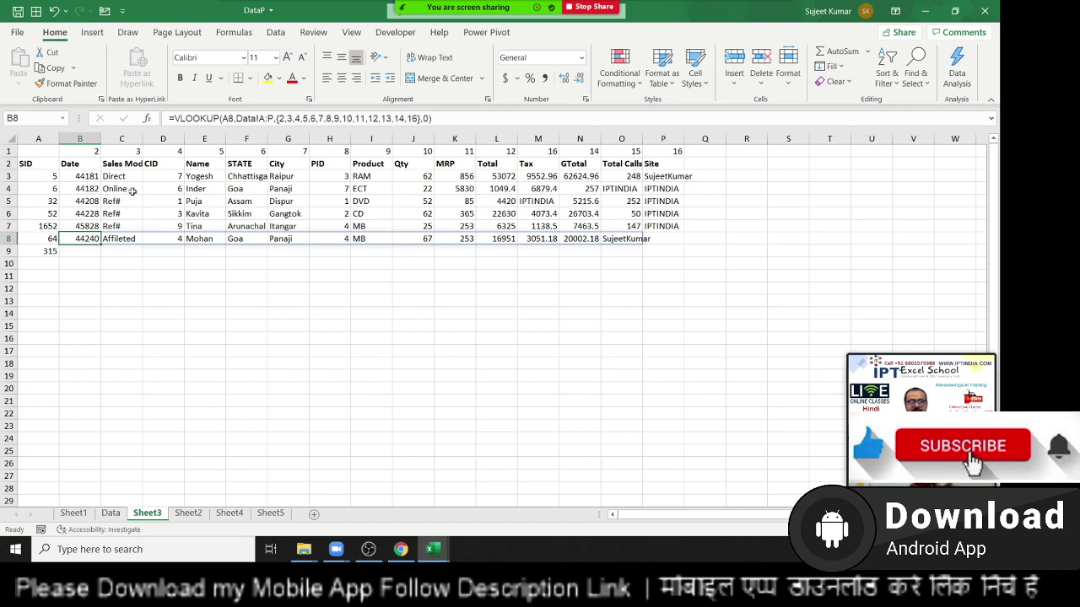
Copy the Date, Name, PID, Total and GTotal headers from row 2 into B13
{"action": "left_click", "coordinate": [98, 164]}
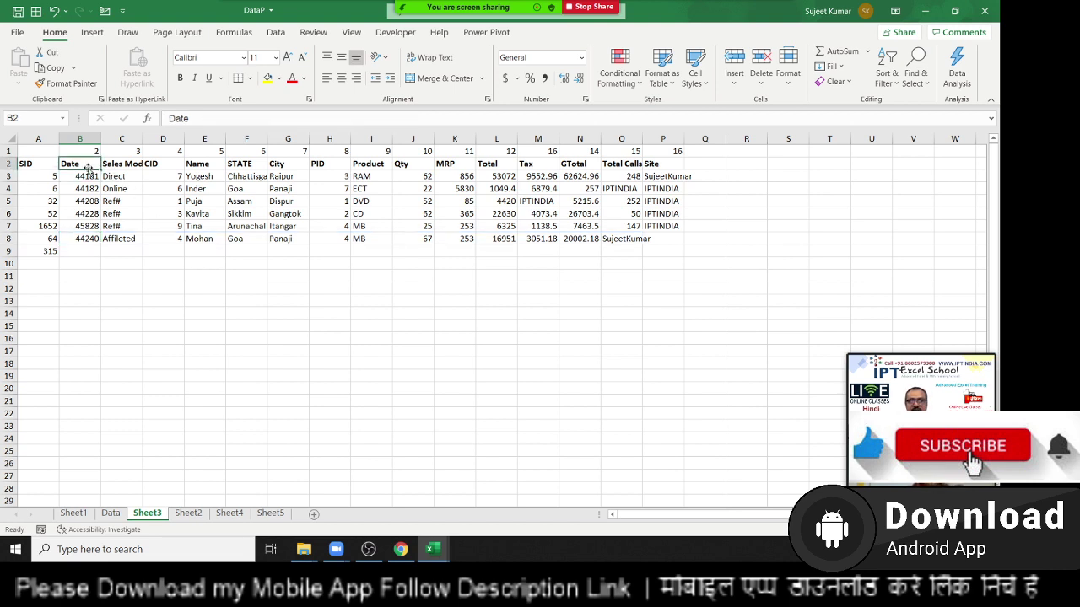
{"action": "left_click", "coordinate": [192, 165], "text": "ctrl"}
{"action": "left_click", "coordinate": [329, 164], "text": "ctrl"}
{"action": "left_click", "coordinate": [499, 163], "text": "ctrl"}
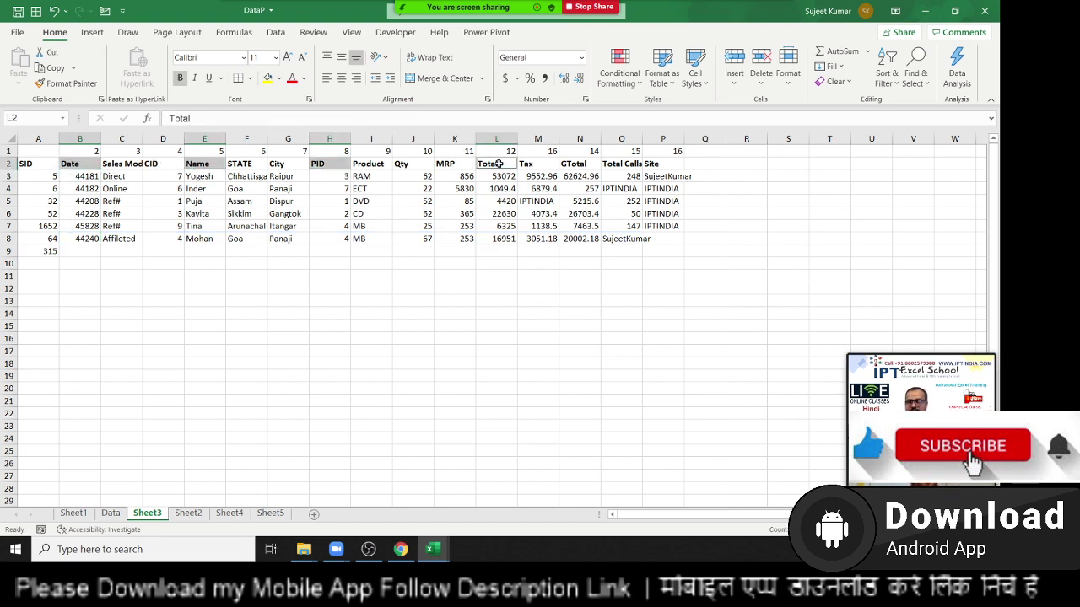
{"action": "left_click", "coordinate": [572, 166], "text": "ctrl"}
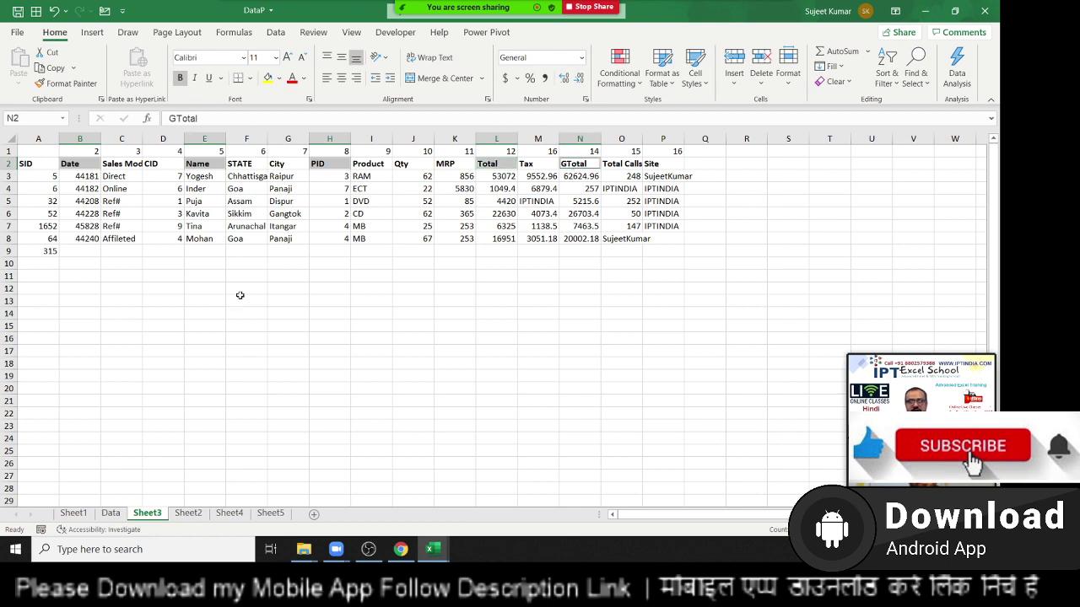
{"action": "key", "text": "ctrl+c"}
{"action": "left_click", "coordinate": [85, 307]}
{"action": "key", "text": "ctrl+v"}
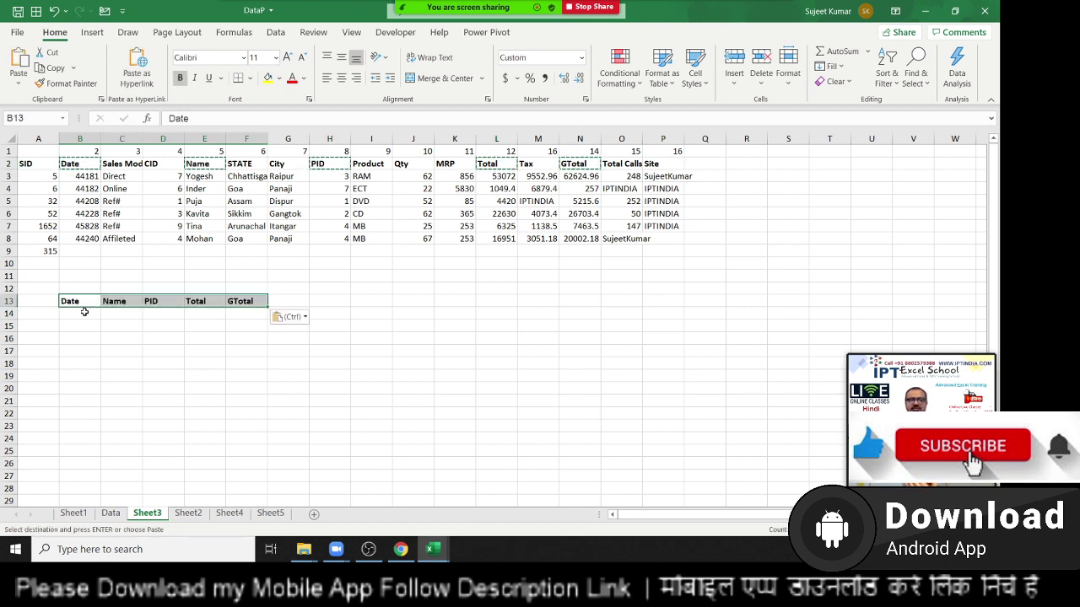
{"action": "key", "text": "Escape"}
Copy the SID header to A13 and enter 316 in A14
{"action": "left_click", "coordinate": [25, 167]}
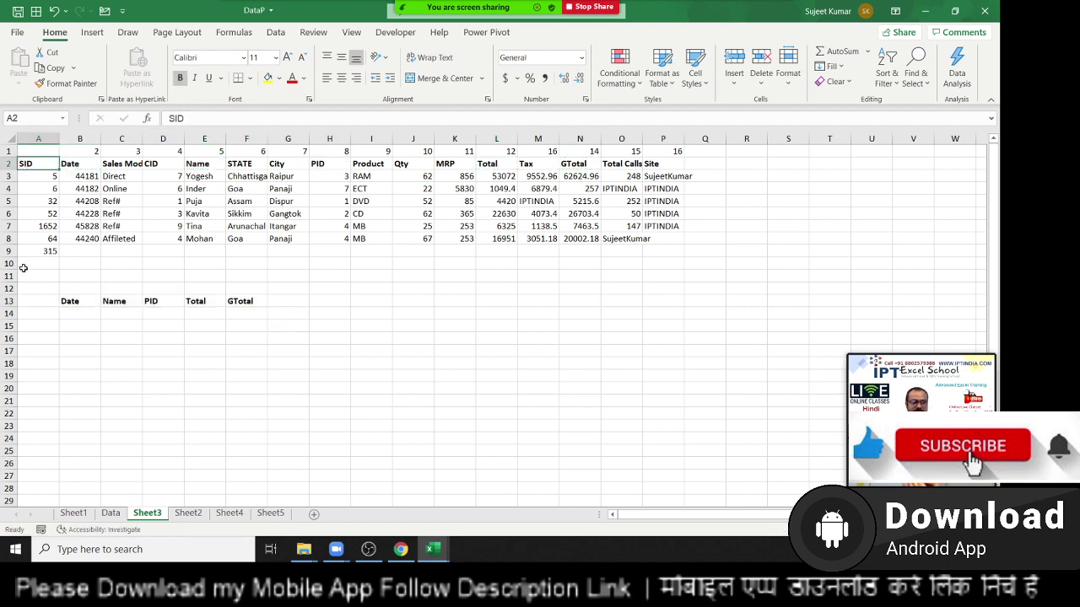
{"action": "key", "text": "ctrl+c"}
{"action": "left_click", "coordinate": [33, 308]}
{"action": "key", "text": "ctrl+v"}
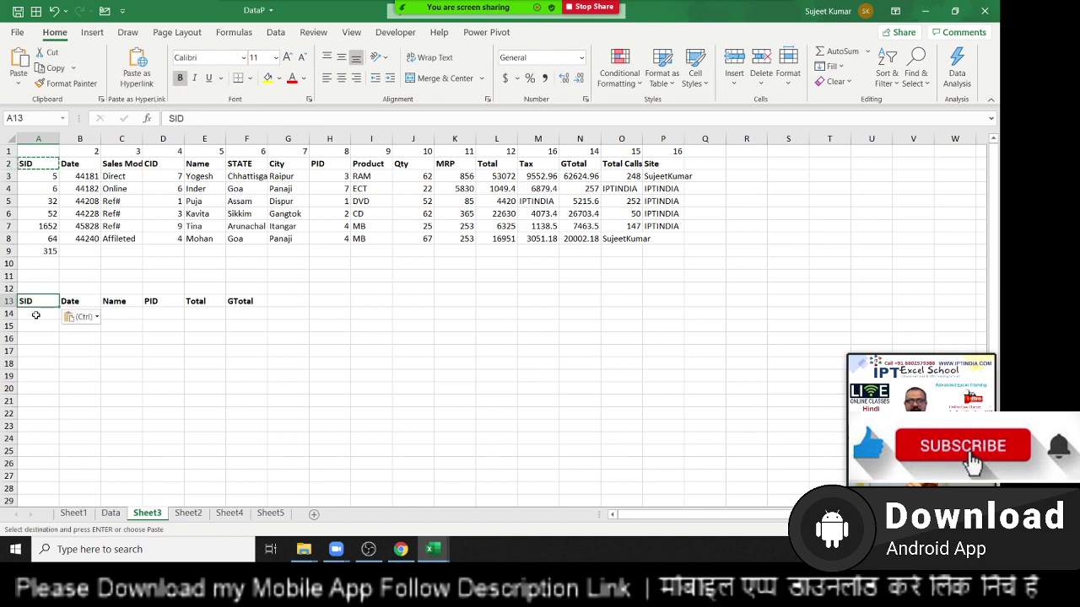
{"action": "key", "text": "Down"}
{"action": "type", "text": "316"}
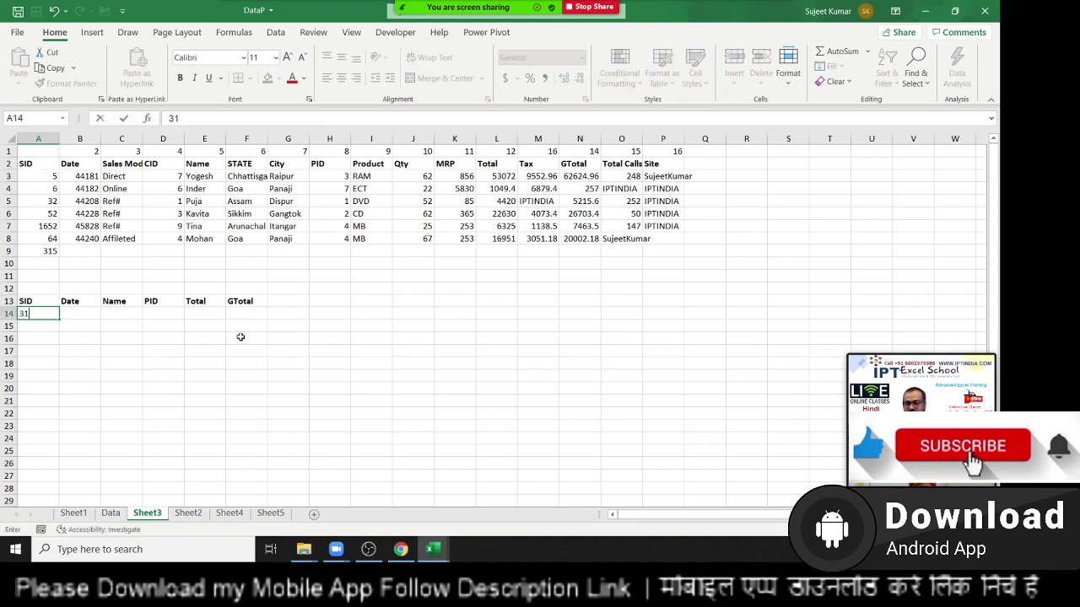
{"action": "key", "text": "Return"}
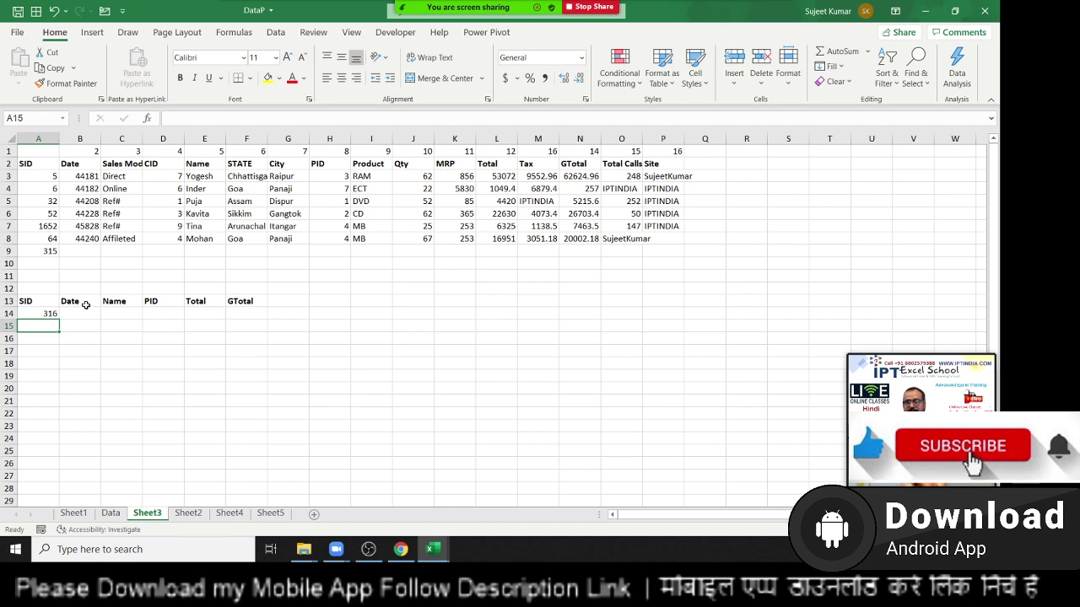
Replace the Date header in B13 with Qty from J2, then select B14:E14
{"action": "left_click", "coordinate": [85, 307]}
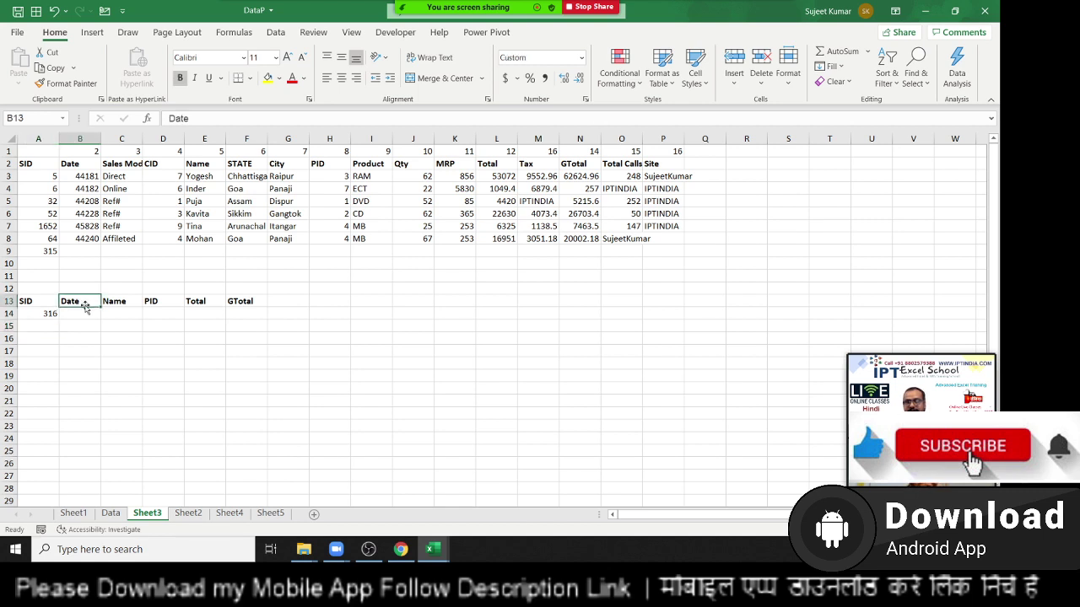
{"action": "left_click", "coordinate": [412, 160]}
{"action": "key", "text": "ctrl+c"}
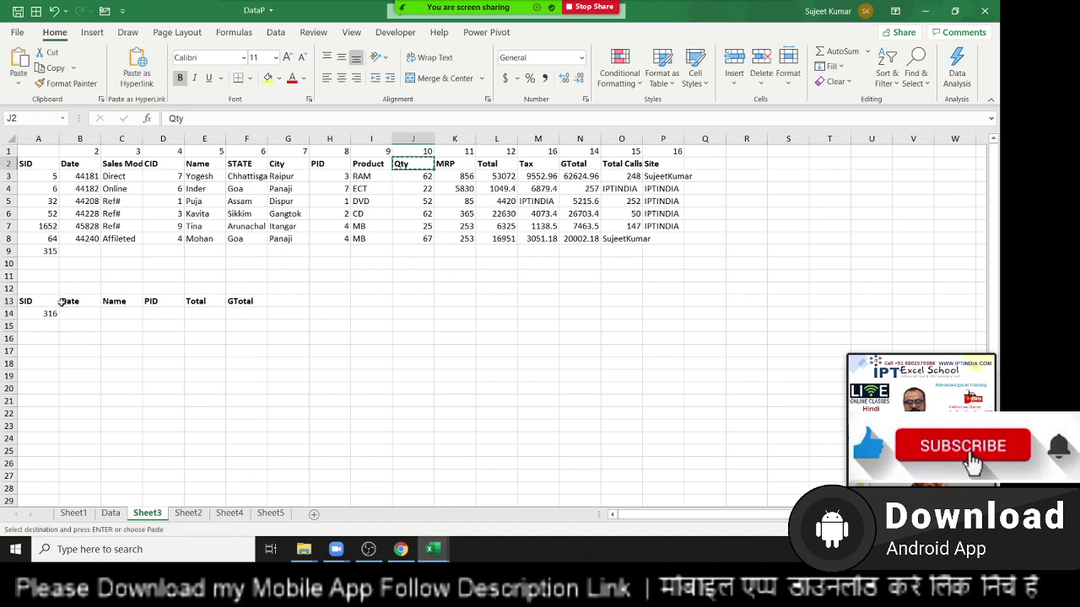
{"action": "left_click", "coordinate": [74, 302]}
{"action": "key", "text": "ctrl+v"}
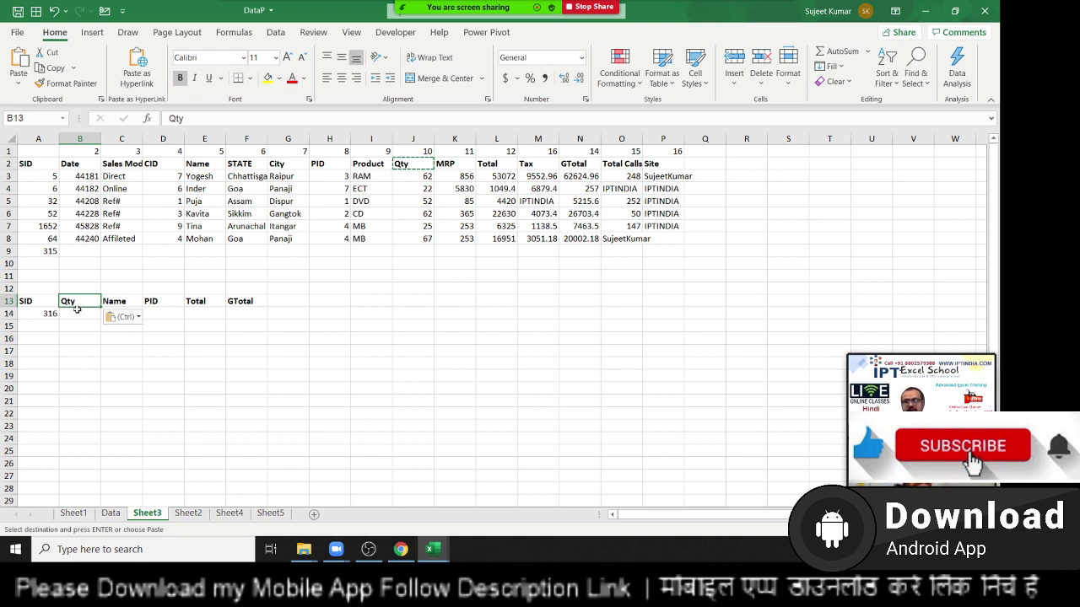
{"action": "left_click", "coordinate": [78, 315]}
{"action": "left_click_drag", "start_coordinate": [79, 315], "coordinate": [219, 312]}
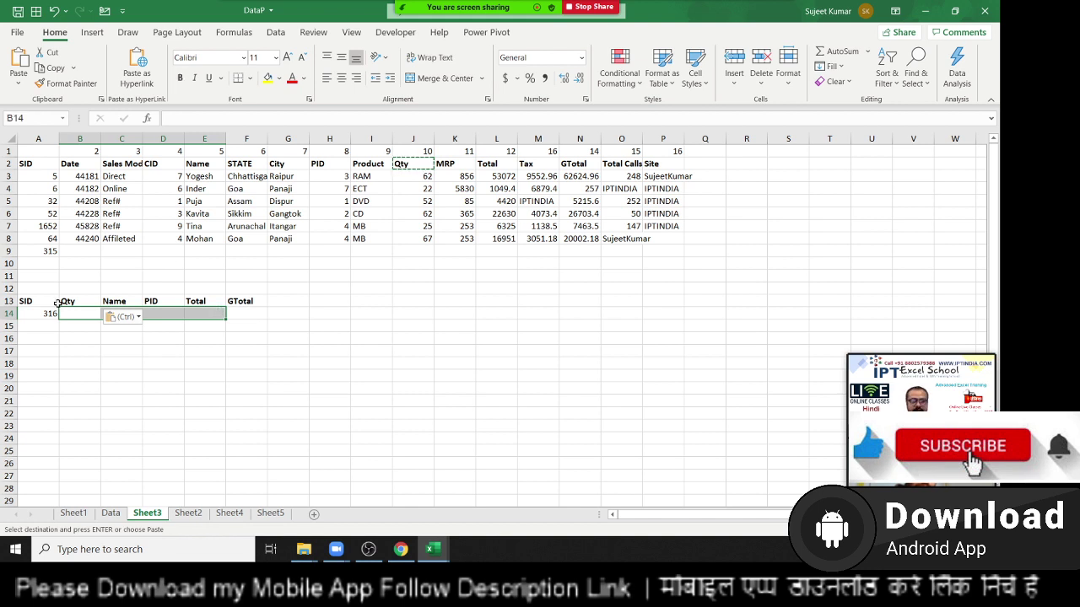
Enter =MATCH(B13,Data!1:1,0) in B11 to find Qty's column position, 10
{"action": "left_click", "coordinate": [76, 276]}
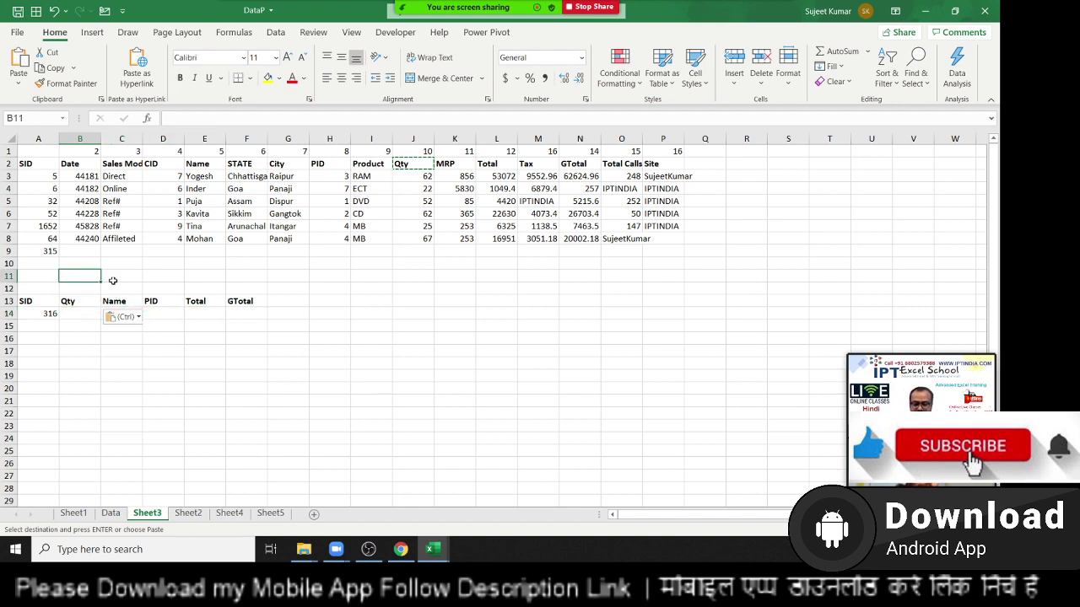
{"action": "type", "text": "=MAT"}
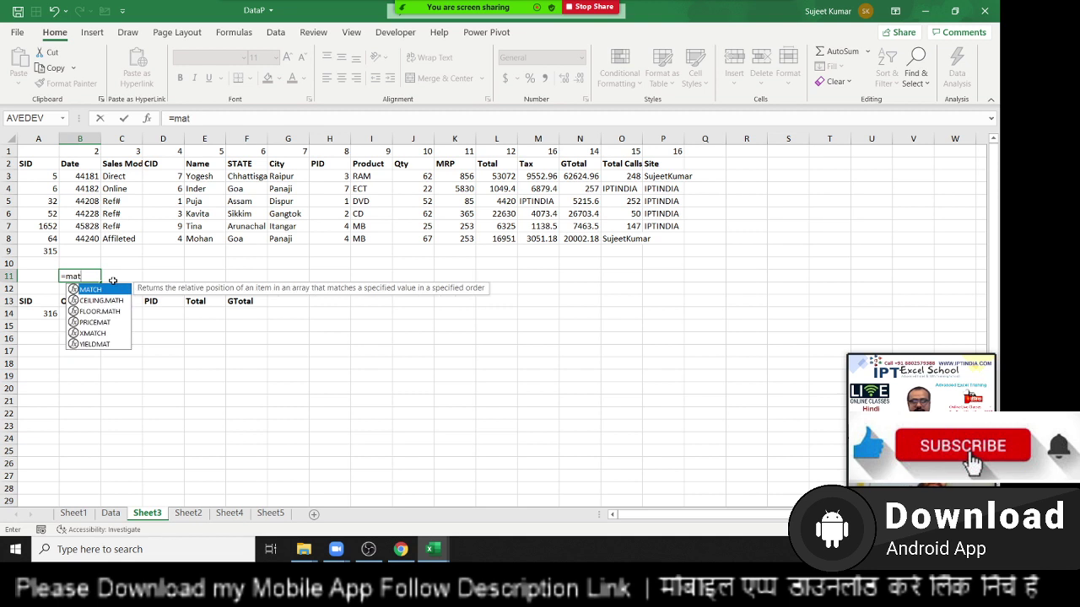
{"action": "type", "text": "CH("}
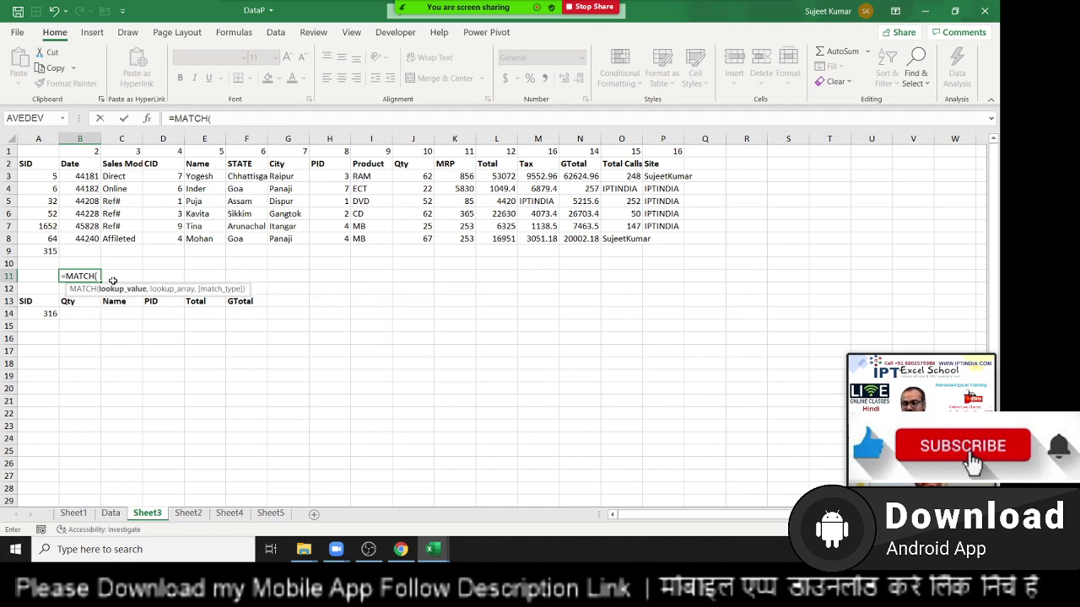
{"action": "key", "text": "Down"}
{"action": "key", "text": "Down"}
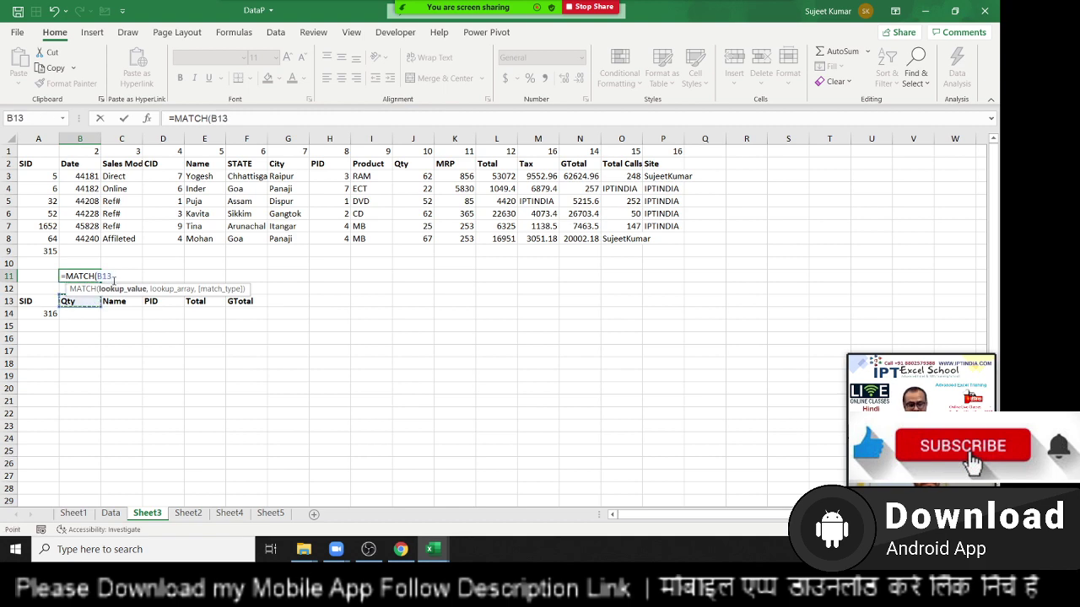
{"action": "type", "text": ","}
{"action": "left_click", "coordinate": [110, 512]}
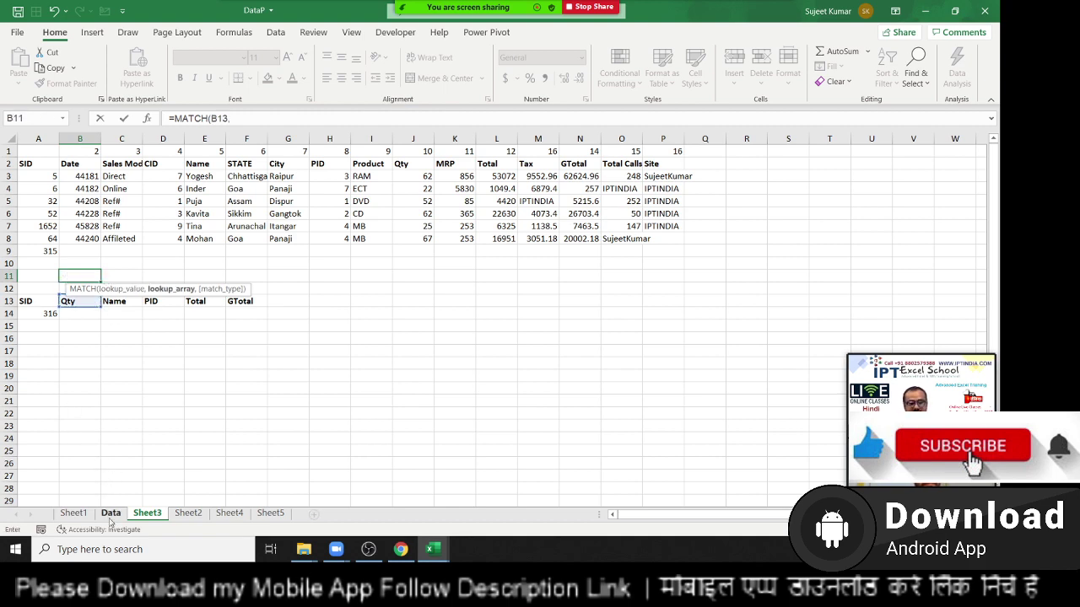
{"action": "left_click", "coordinate": [8, 151]}
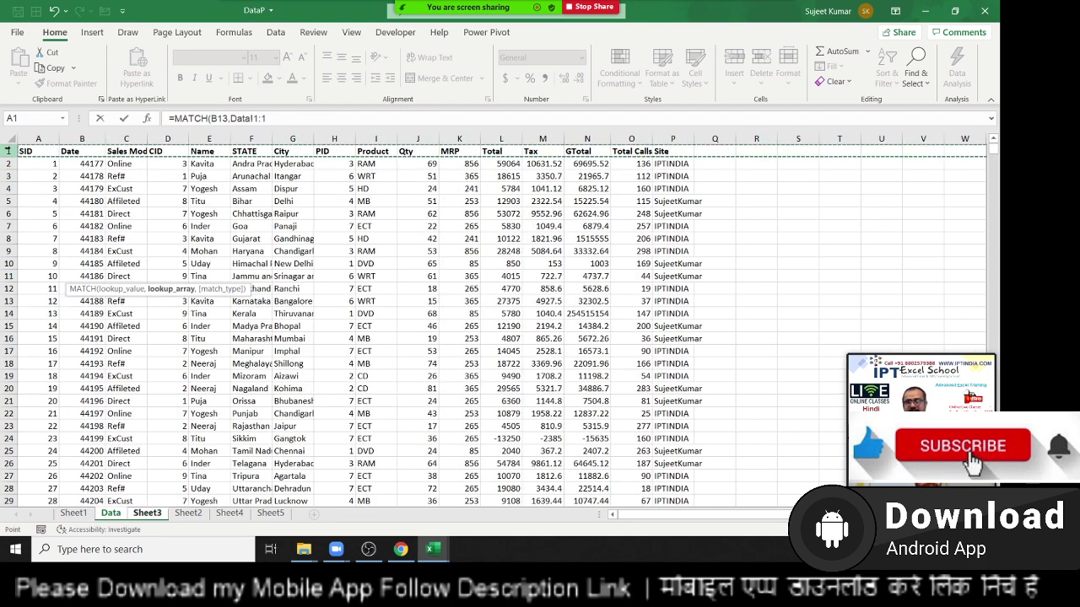
{"action": "type", "text": ",0"}
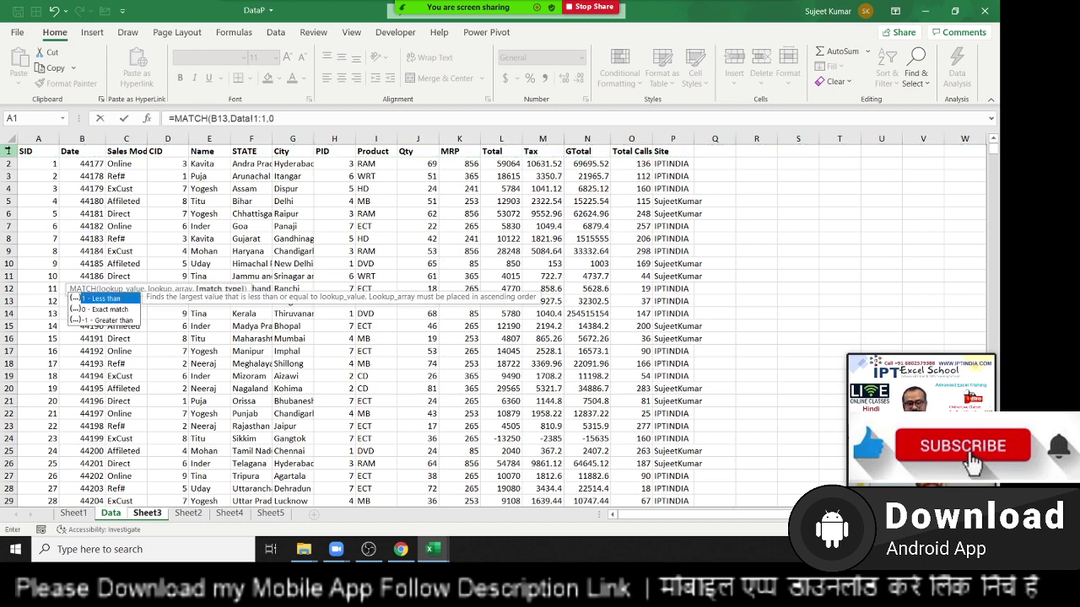
{"action": "key", "text": "Return"}
Start a VLOOKUP in B14 using A14 (SID 316) as the lookup value
{"action": "key", "text": "Up"}
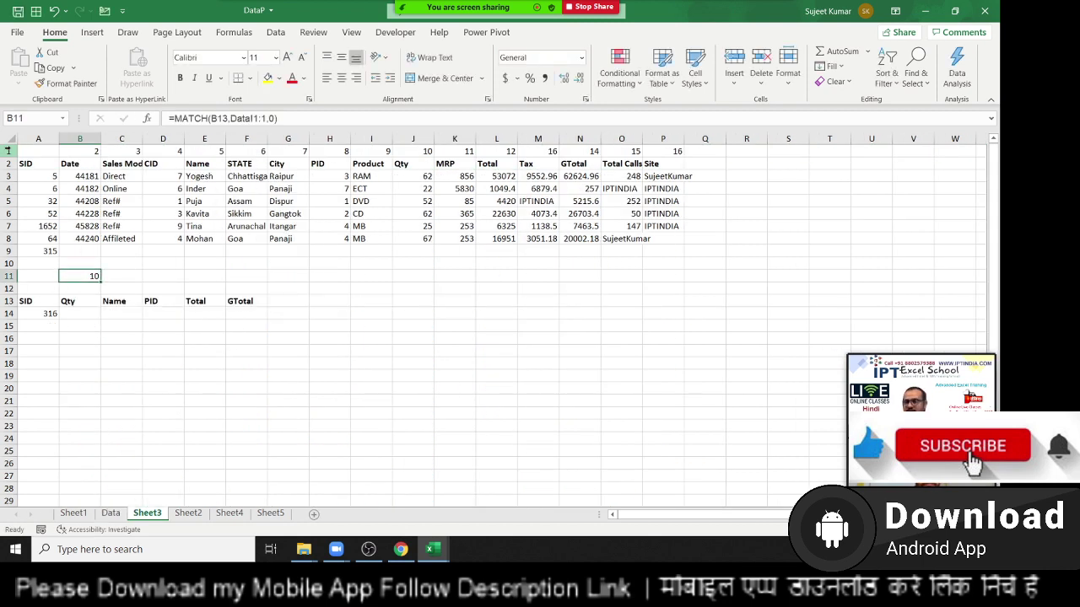
{"action": "key", "text": "Down"}
{"action": "key", "text": "Down"}
{"action": "key", "text": "Down"}
{"action": "key", "text": "Down"}
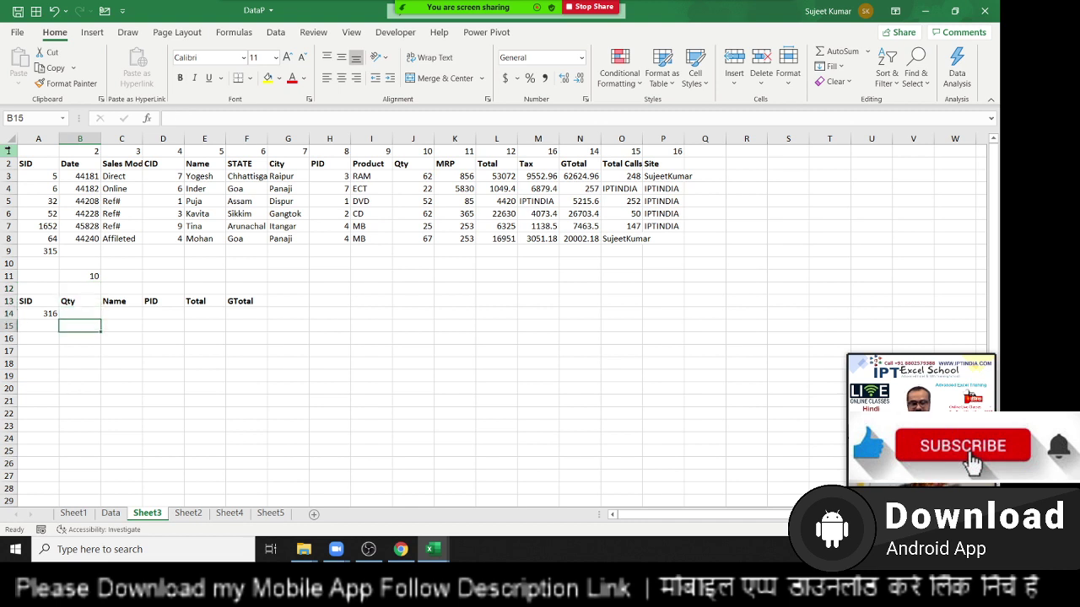
{"action": "key", "text": "Up"}
{"action": "type", "text": "=vl"}
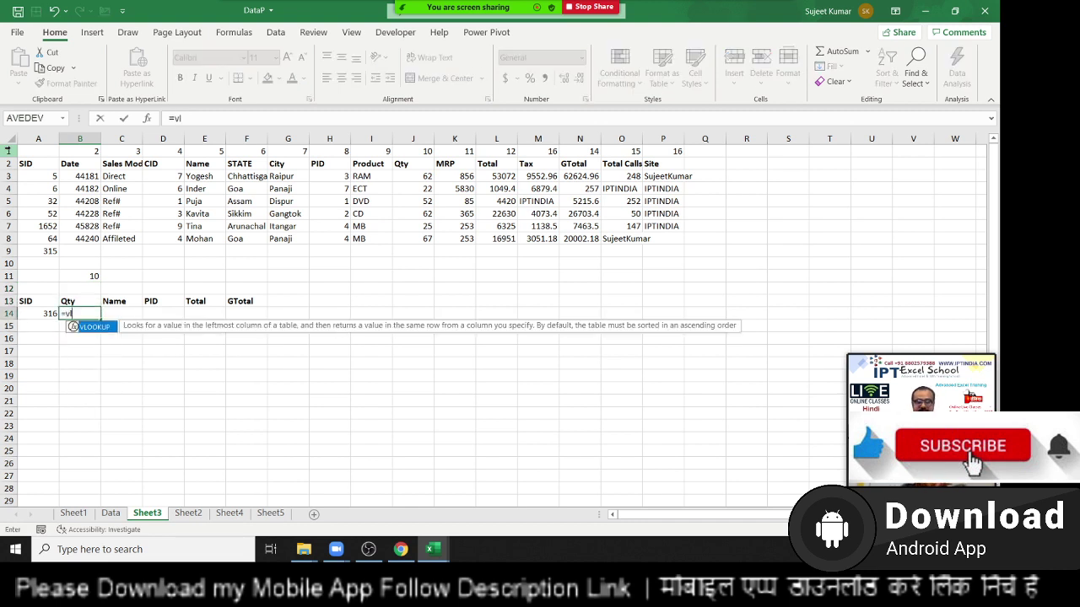
{"action": "key", "text": "Tab"}
{"action": "key", "text": "Left"}
{"action": "type", "text": ","}
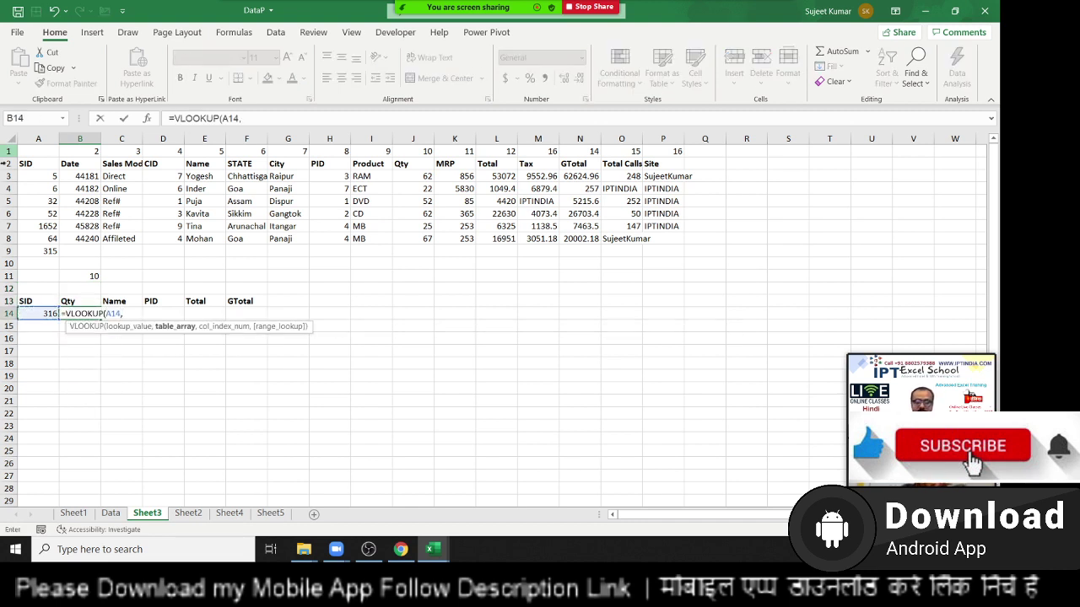
Finish B14's VLOOKUP with table Data!A:P, column index Sheet3!B11 and 0, returning 19
{"action": "left_click", "coordinate": [111, 512]}
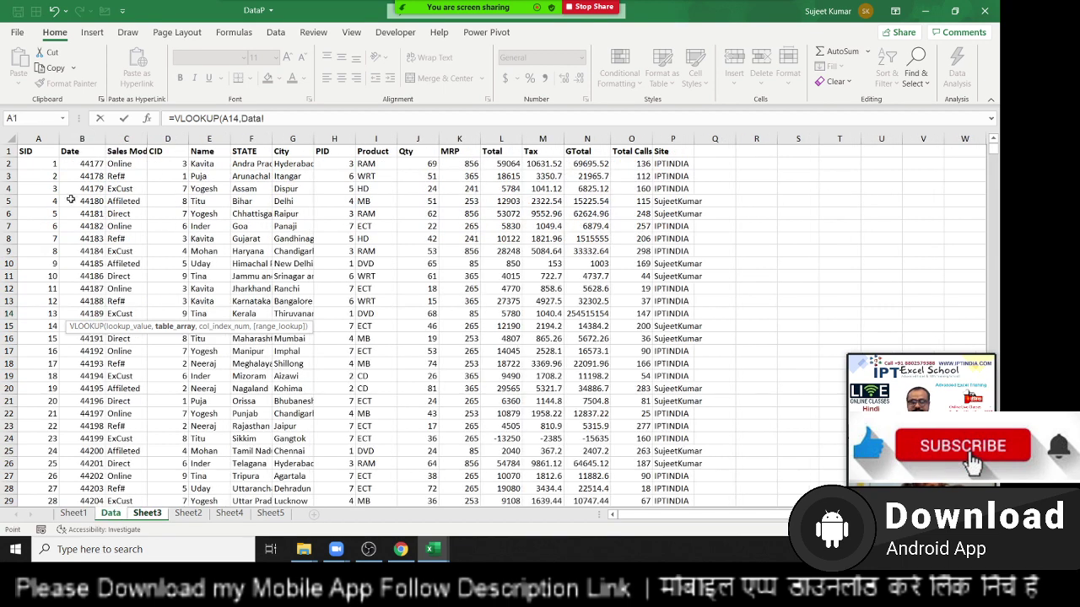
{"action": "left_click_drag", "start_coordinate": [38, 139], "coordinate": [672, 159]}
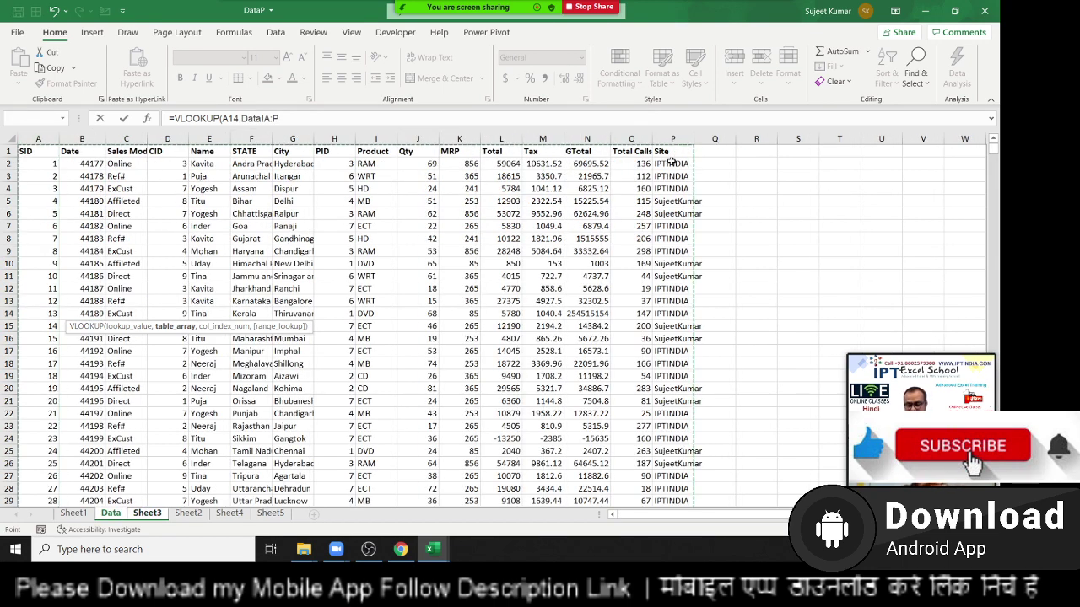
{"action": "type", "text": ","}
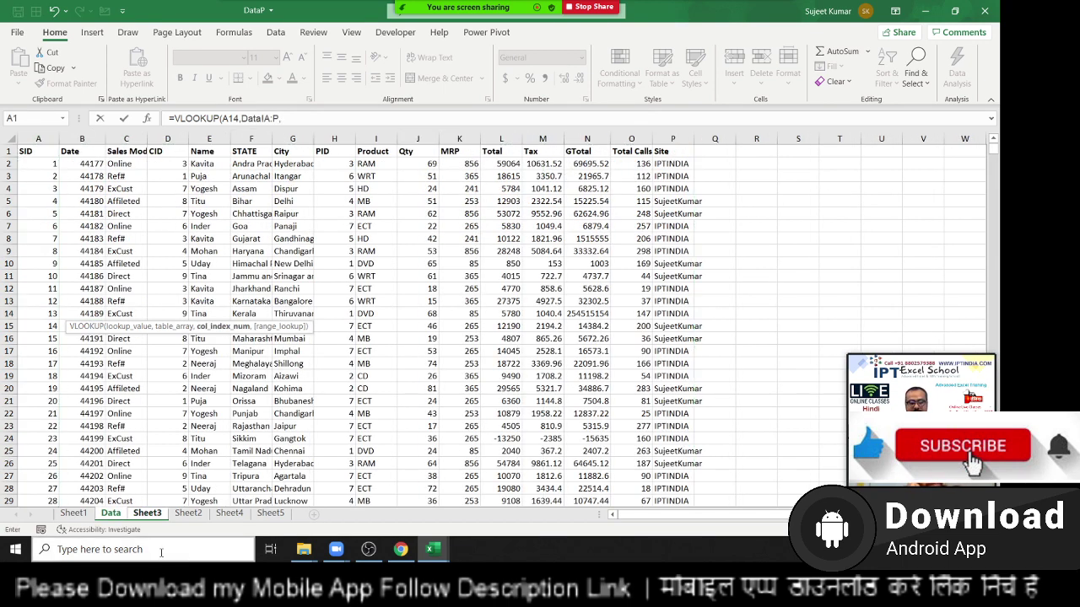
{"action": "left_click", "coordinate": [148, 513]}
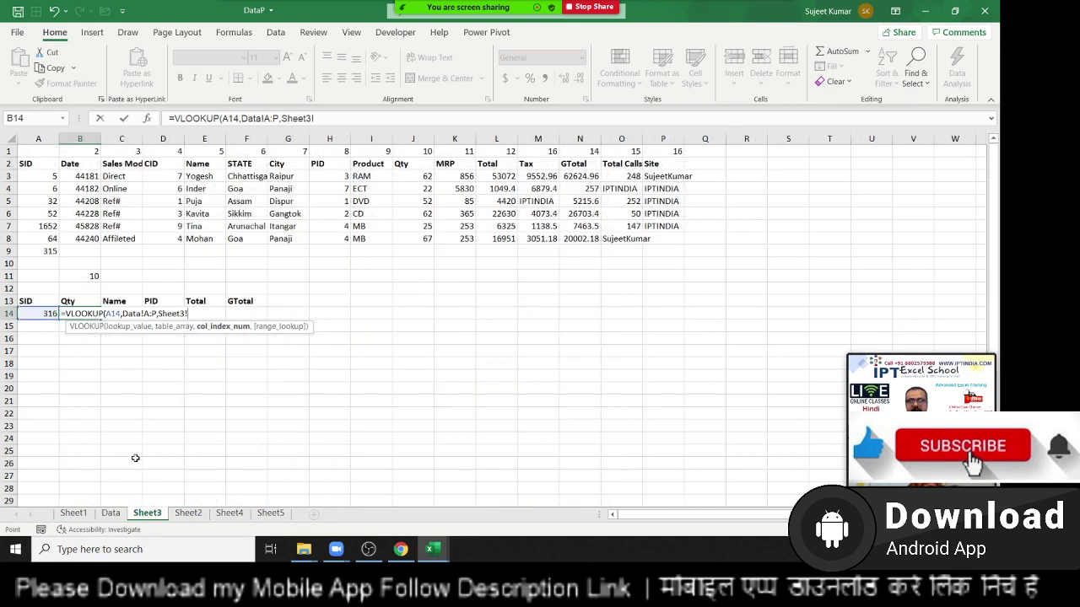
{"action": "left_click", "coordinate": [92, 273]}
{"action": "type", "text": ",0"}
{"action": "key", "text": "Return"}
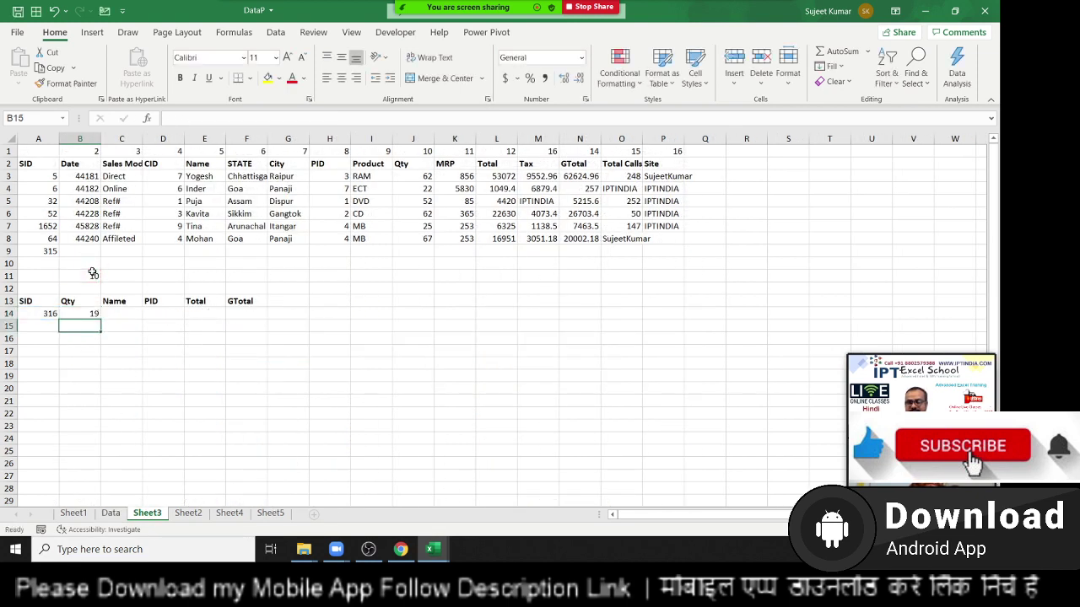
{"action": "key", "text": "Up"}
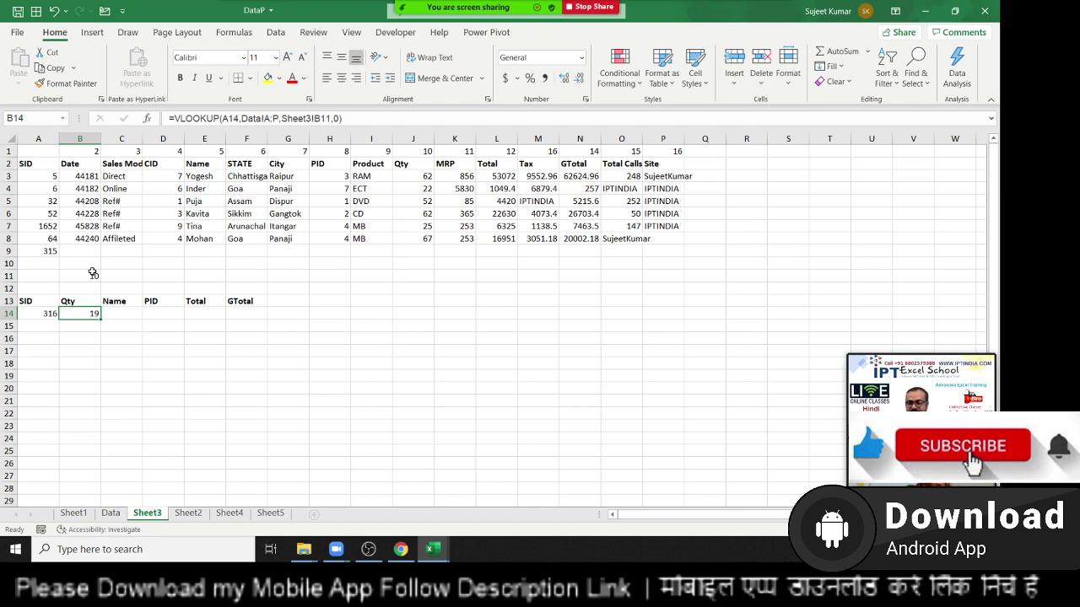
Copy the MATCH(B13,Data!1:1,0) text from B11's formula, leaving B11 unchanged
{"action": "key", "text": "Up"}
{"action": "key", "text": "Up"}
{"action": "key", "text": "Up"}
{"action": "key", "text": "F2"}
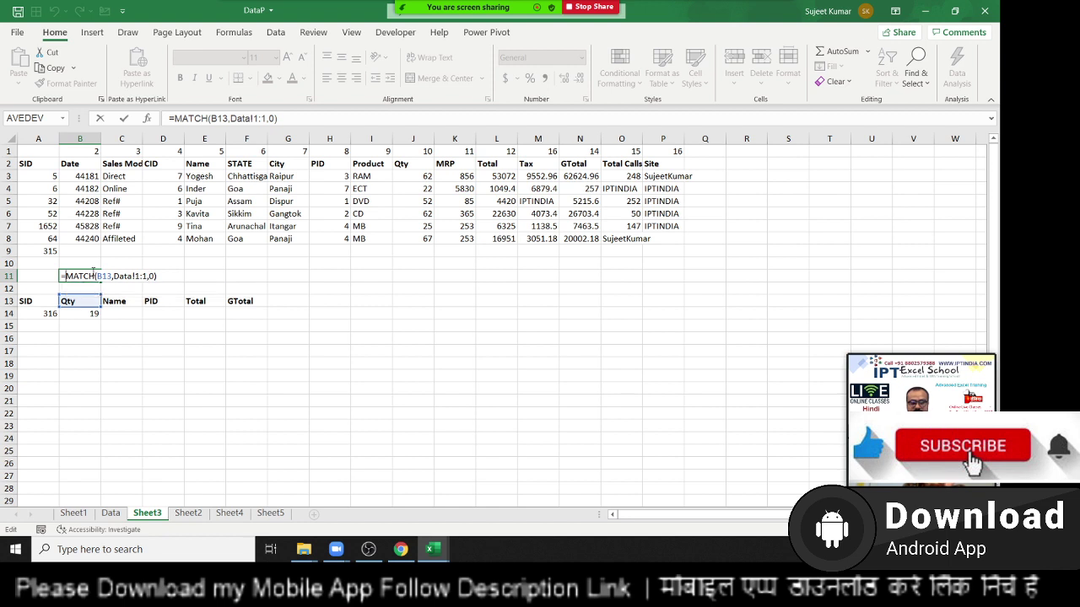
{"action": "double_click", "coordinate": [93, 274]}
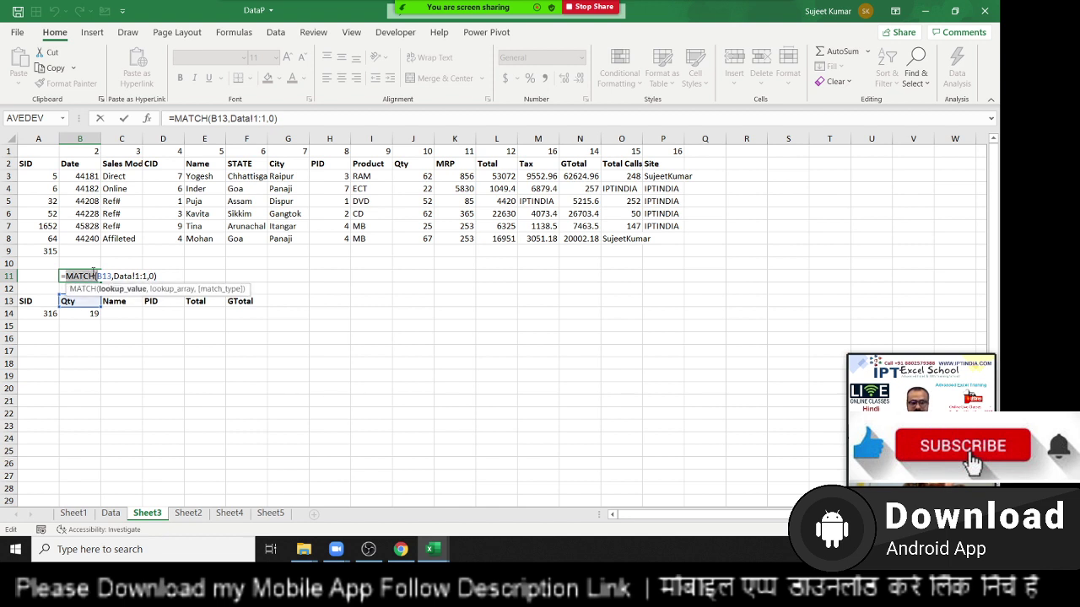
{"action": "key", "text": "shift+End"}
{"action": "key", "text": "ctrl+c"}
{"action": "key", "text": "Escape"}
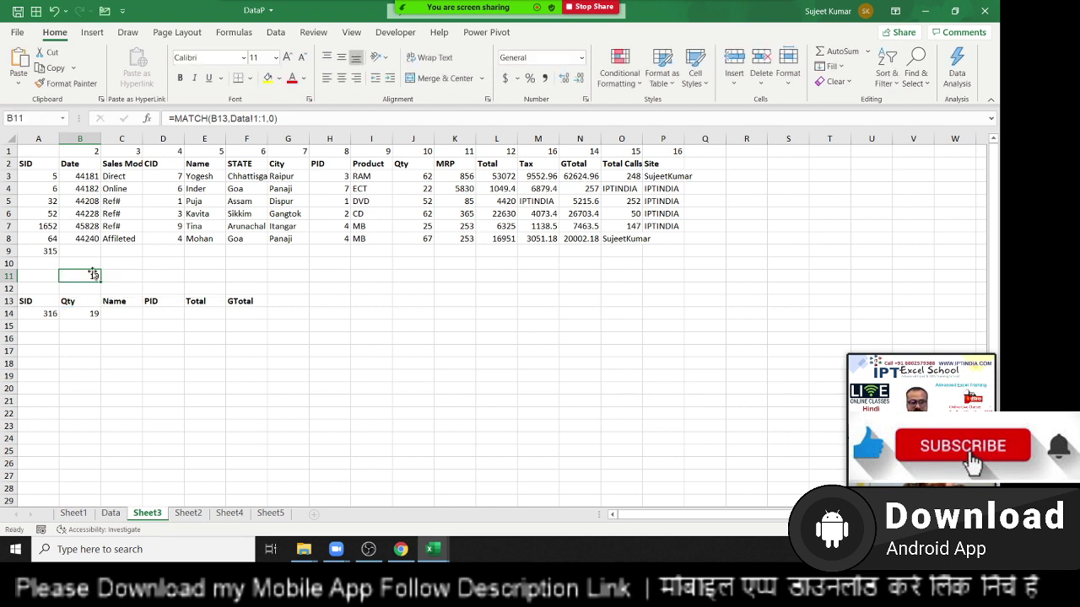
Paste the MATCH formula over Sheet3!B11 in B14's VLOOKUP
{"action": "key", "text": "Down"}
{"action": "key", "text": "Down"}
{"action": "key", "text": "Down"}
{"action": "key", "text": "F2"}
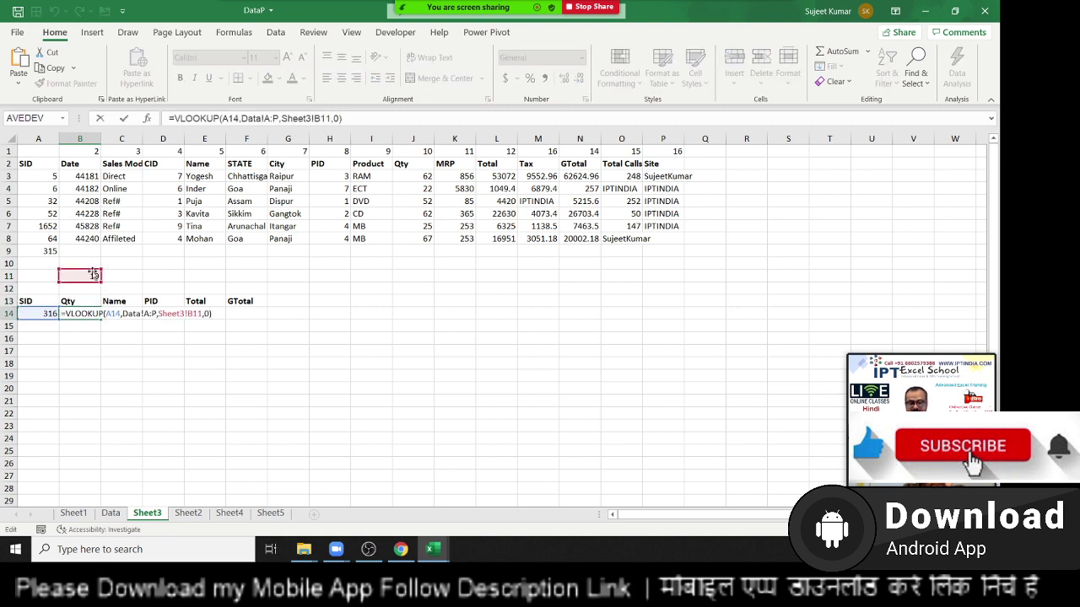
{"action": "key", "text": "Left"}
{"action": "key", "text": "Left"}
{"action": "key", "text": "Left"}
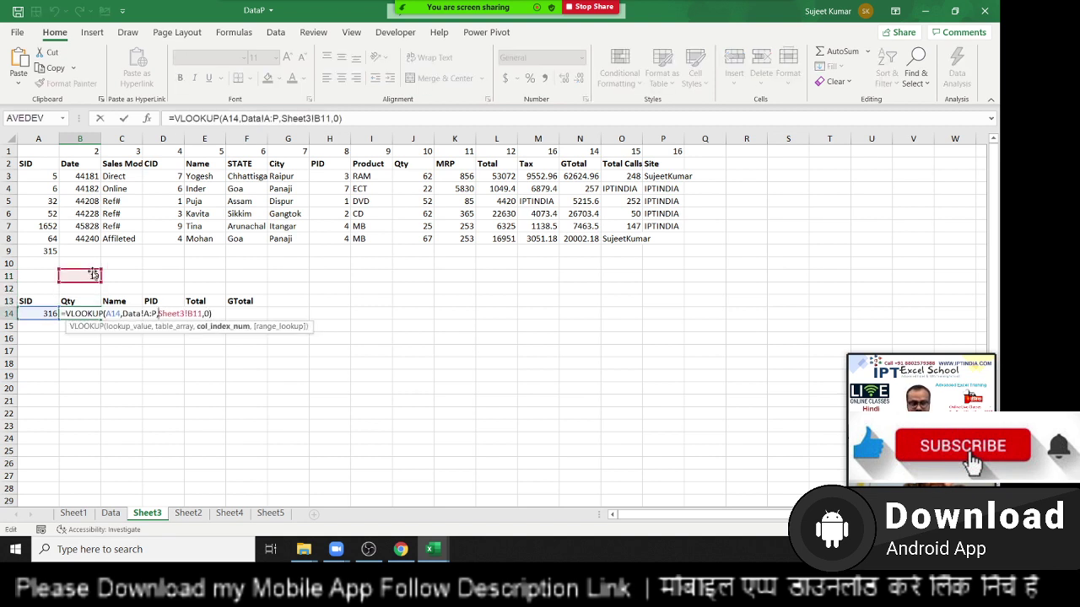
{"action": "key", "text": "shift+Right"}
{"action": "key", "text": "shift+Right"}
{"action": "key", "text": "shift+Right"}
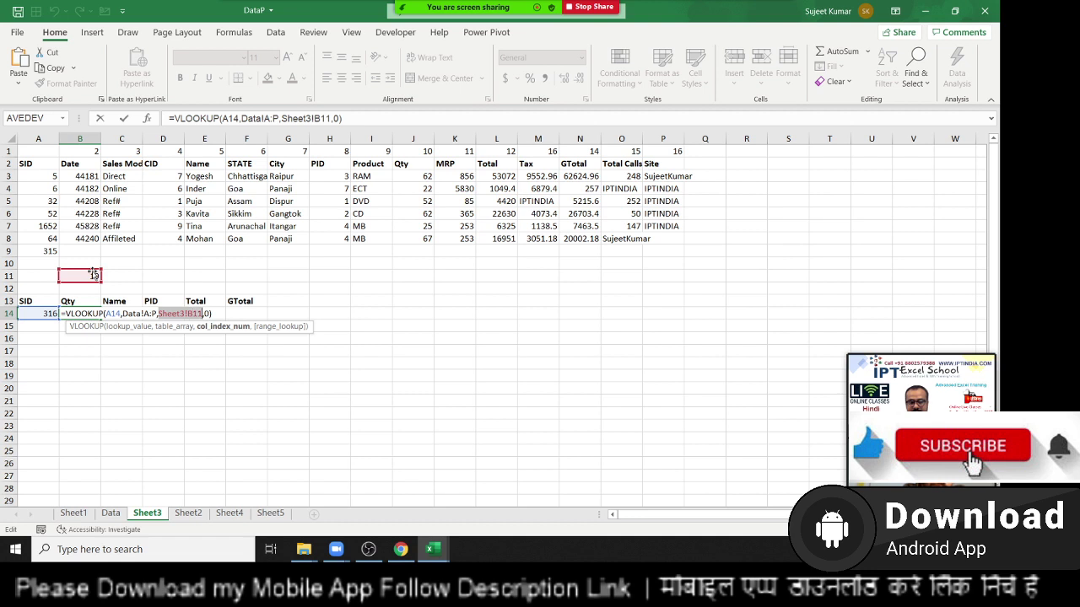
{"action": "key", "text": "ctrl+v"}
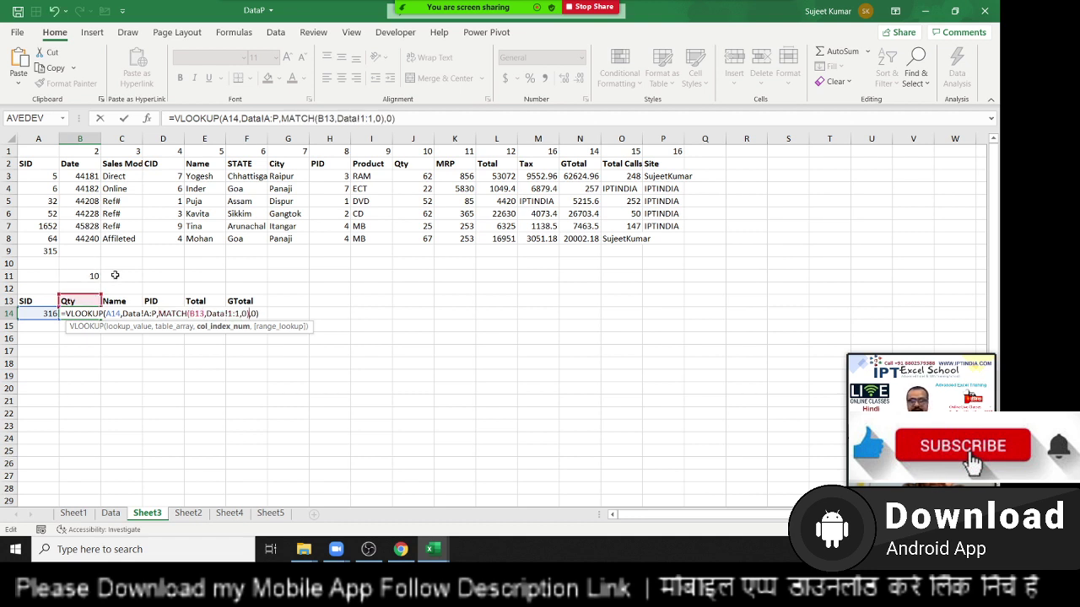
Anchor B14's formula as $A14, Data!$A:$P, B$13, Data!$1:$1, then select B14:F14
{"action": "left_click", "coordinate": [111, 314]}
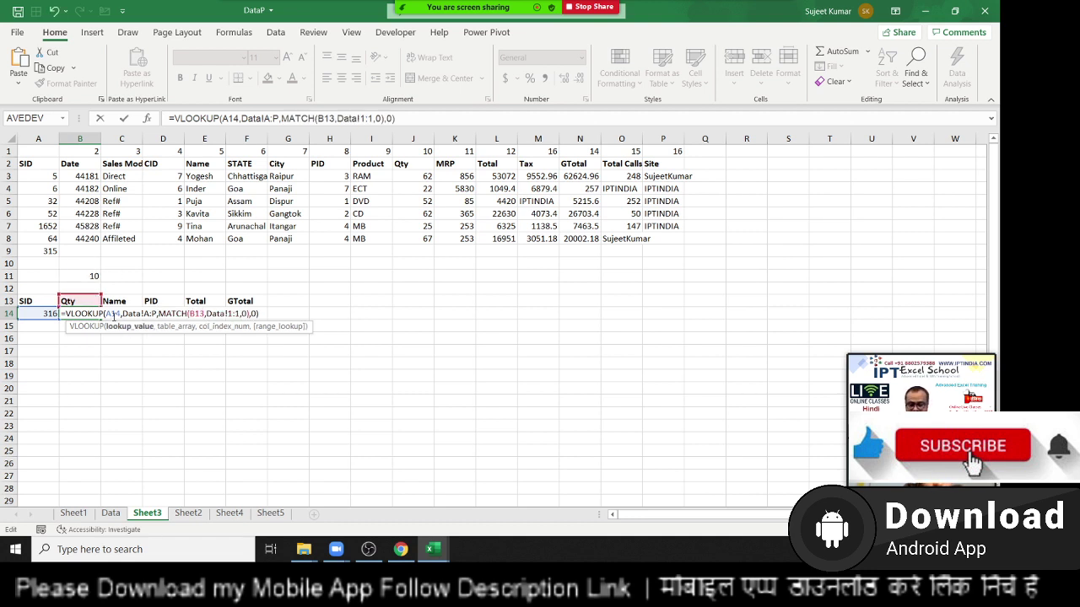
{"action": "type", "text": "$"}
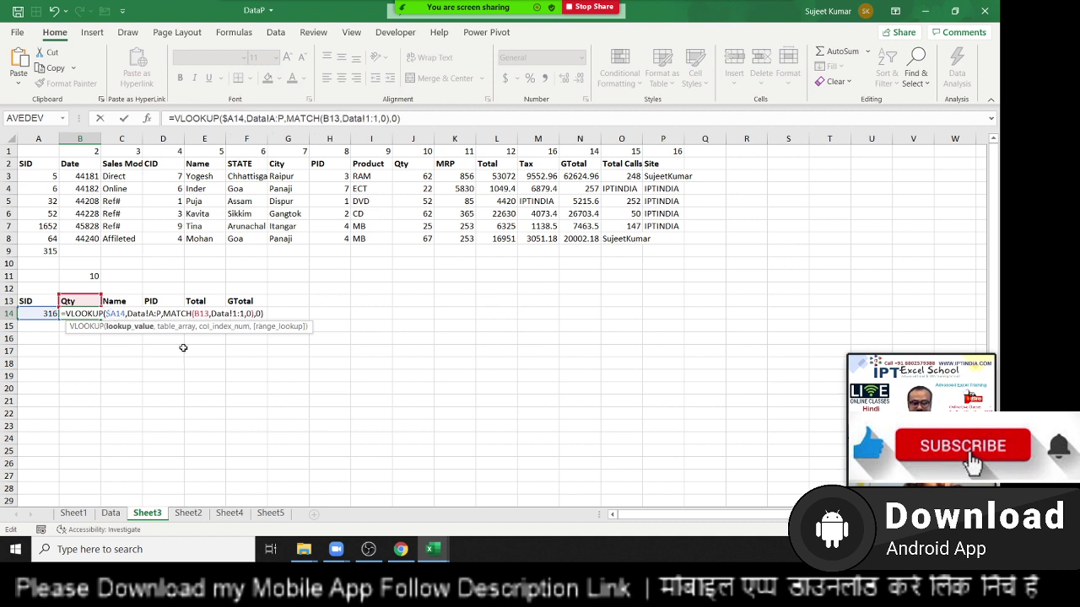
{"action": "left_click", "coordinate": [159, 314]}
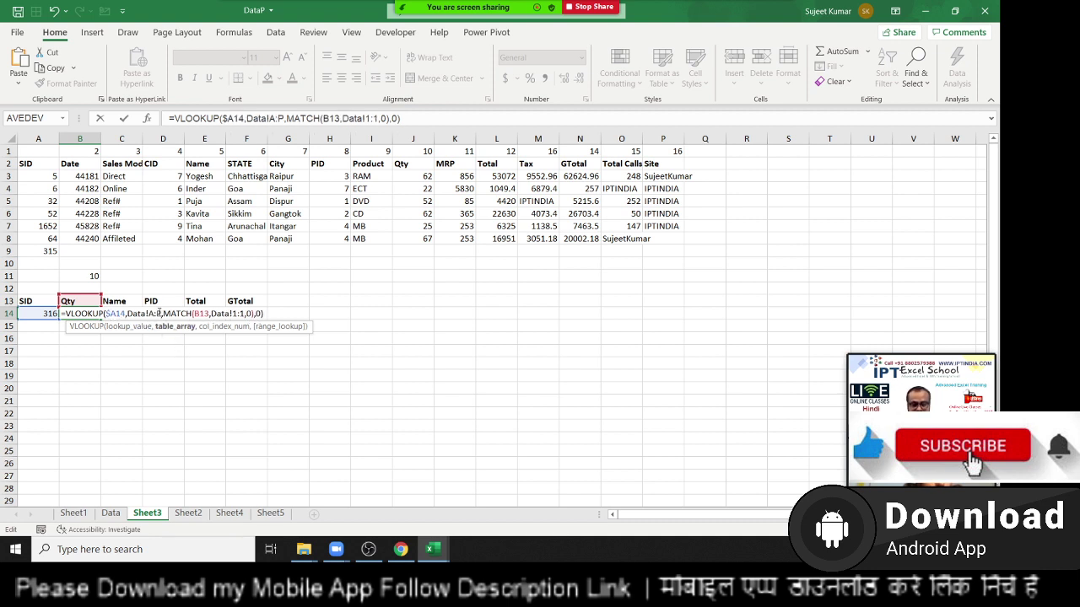
{"action": "key", "text": "F4"}
{"action": "left_click", "coordinate": [212, 313]}
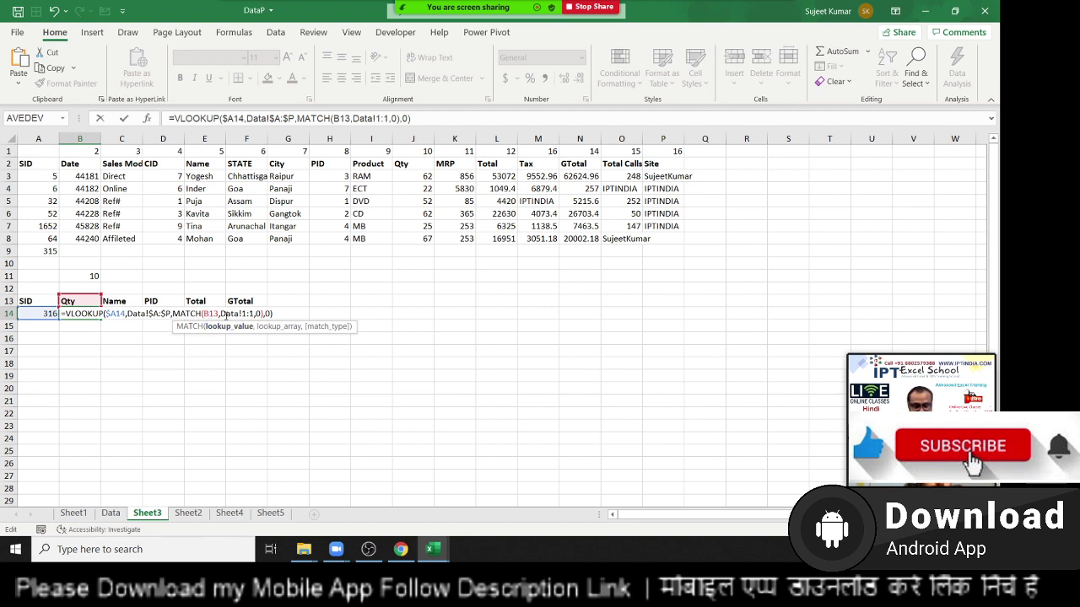
{"action": "type", "text": "$"}
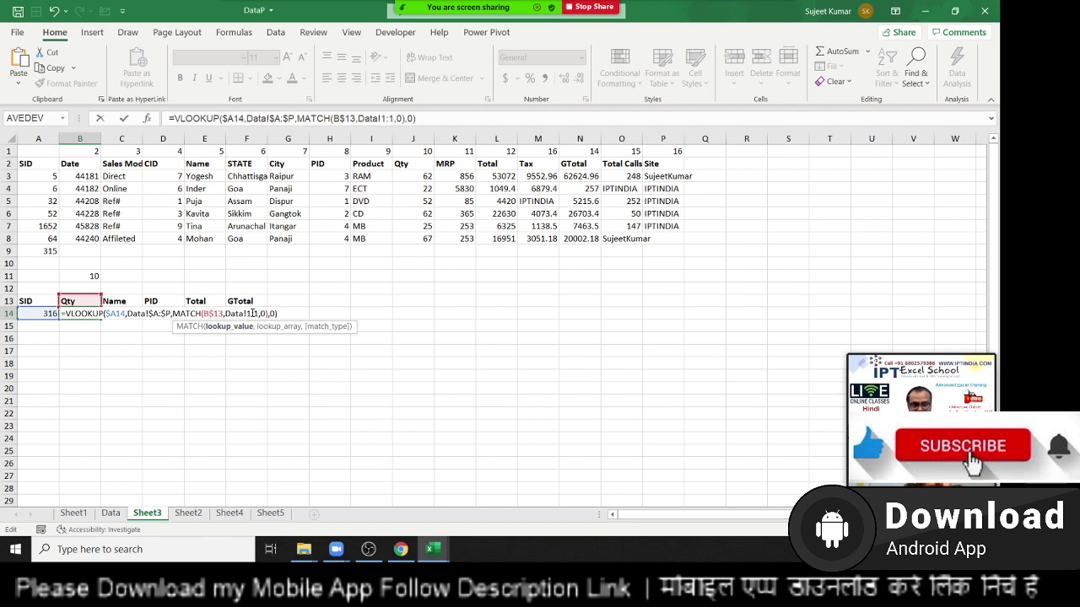
{"action": "left_click", "coordinate": [253, 313]}
{"action": "key", "text": "F4"}
{"action": "key", "text": "ctrl+Return"}
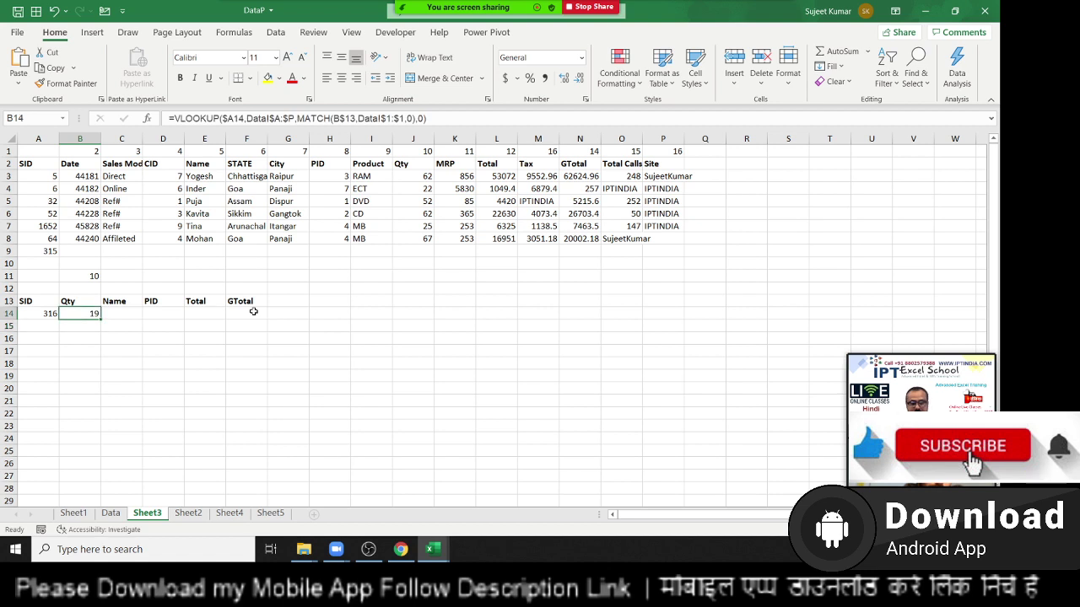
{"action": "key", "text": "shift+Right"}
{"action": "key", "text": "shift+Right"}
{"action": "key", "text": "shift+Right"}
{"action": "key", "text": "shift+Right"}
Fill B14's formula across to F14, then rename the B13 header to Date, then MRP
{"action": "key", "text": "ctrl+r"}
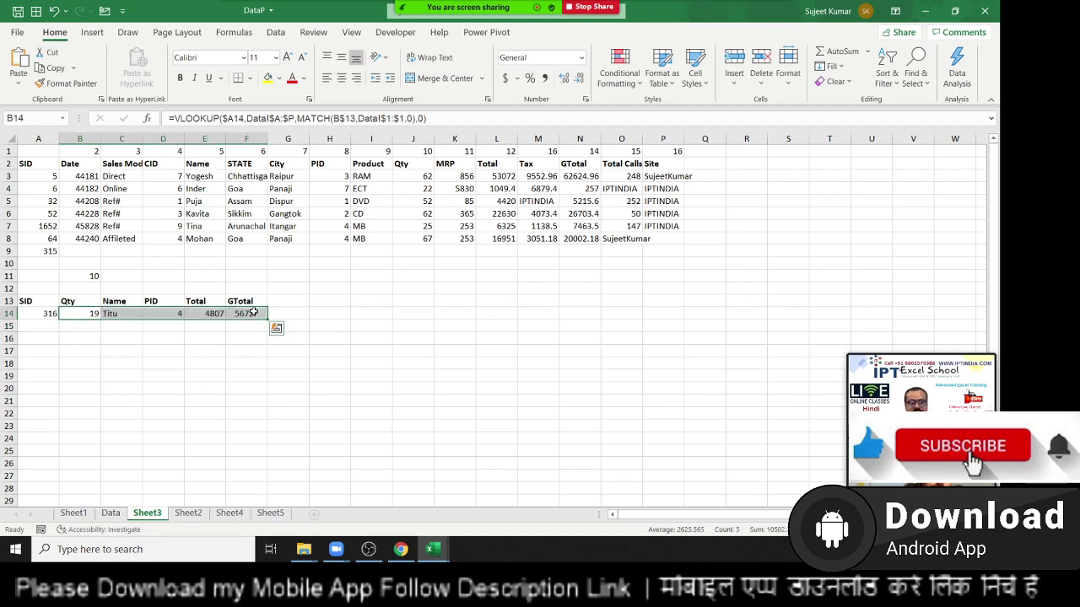
{"action": "key", "text": "Up"}
{"action": "type", "text": "Date"}
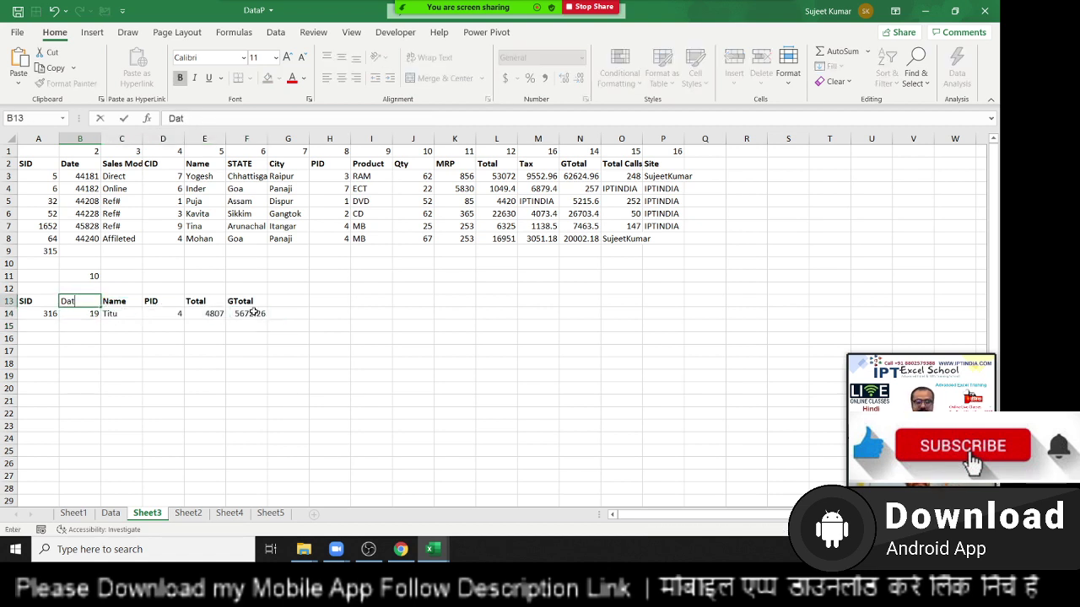
{"action": "key", "text": "Return"}
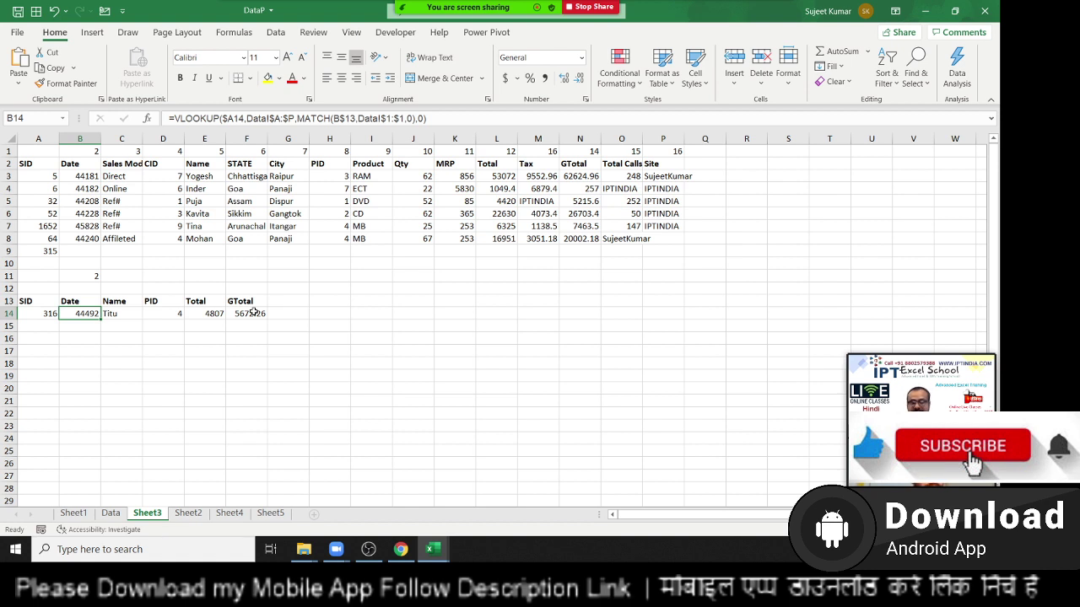
{"action": "key", "text": "Up"}
{"action": "type", "text": "MRP"}
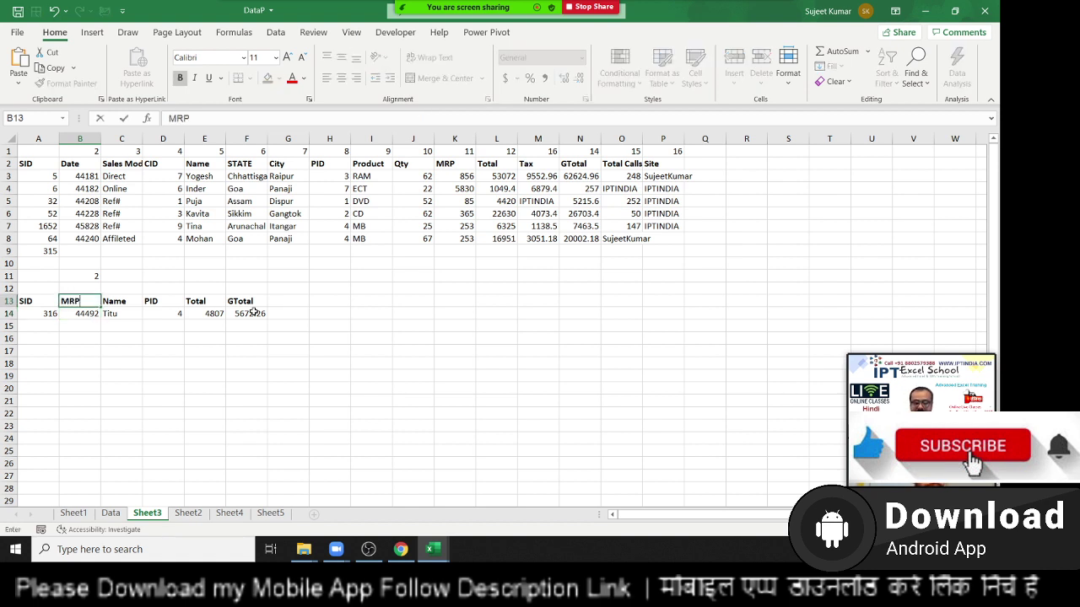
{"action": "key", "text": "Return"}
Rename the C13 header to CID and stop sharing the screen
{"action": "key", "text": "Up"}
{"action": "key", "text": "Right"}
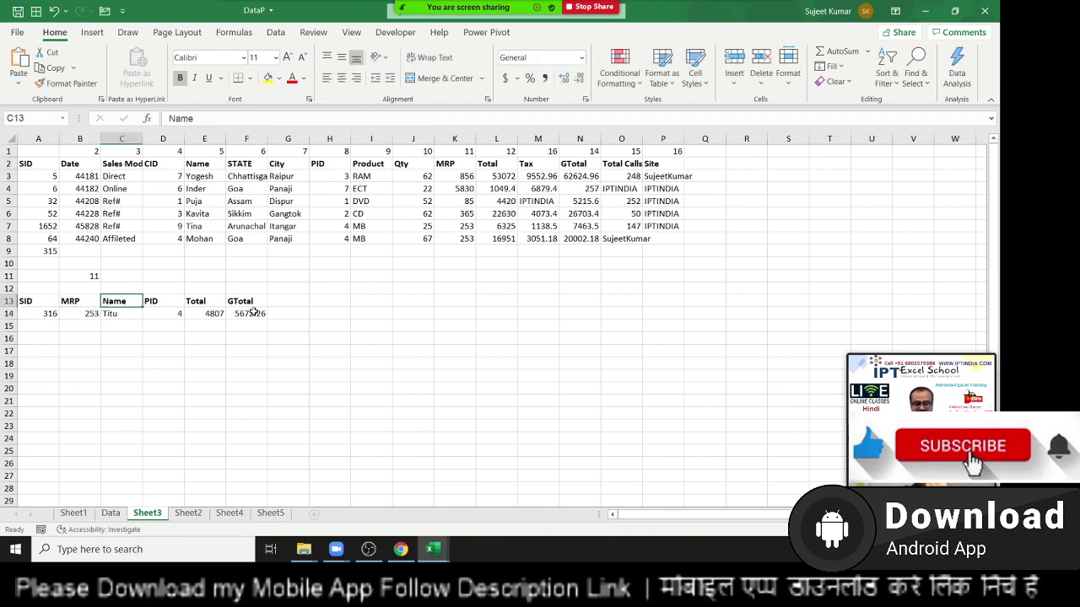
{"action": "type", "text": "CID"}
{"action": "key", "text": "Return"}
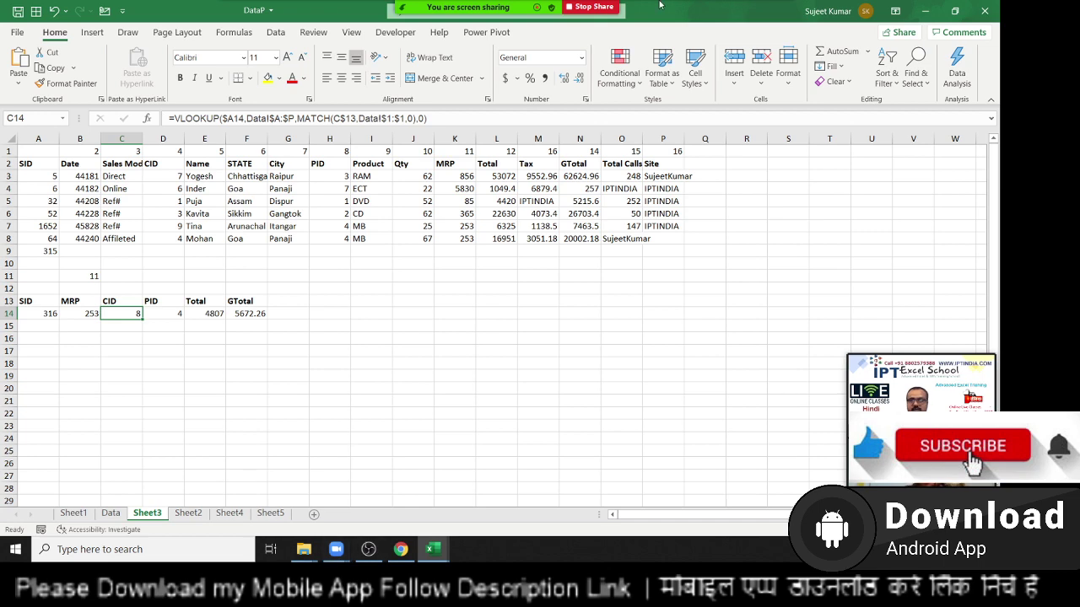
{"action": "left_click", "coordinate": [600, 7]}
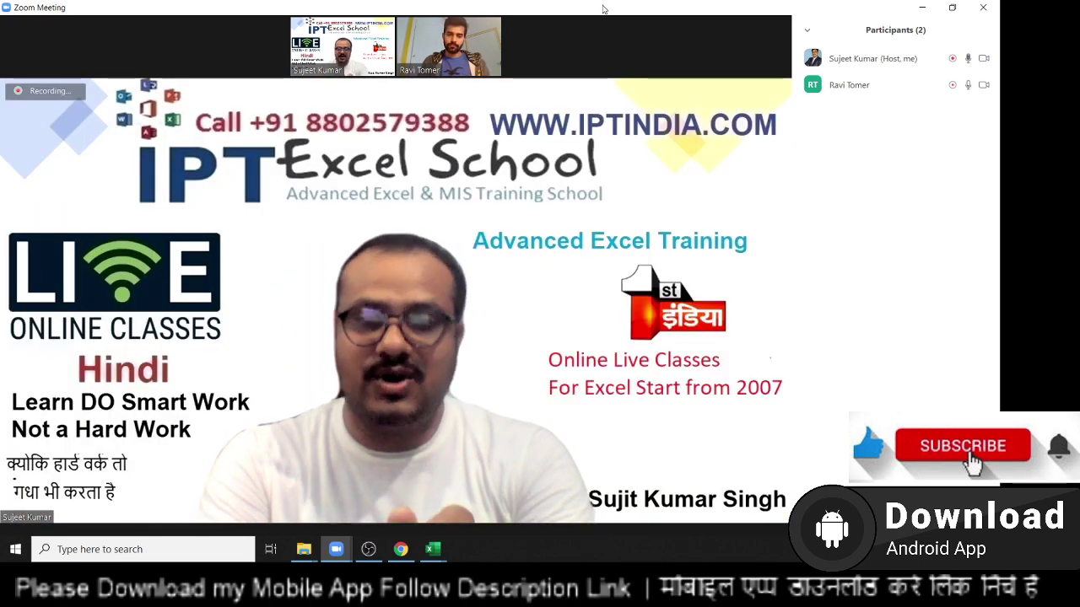
Close the Zoom window and end the meeting for all
{"action": "left_click", "coordinate": [990, 7]}
{"action": "left_click", "coordinate": [938, 37]}
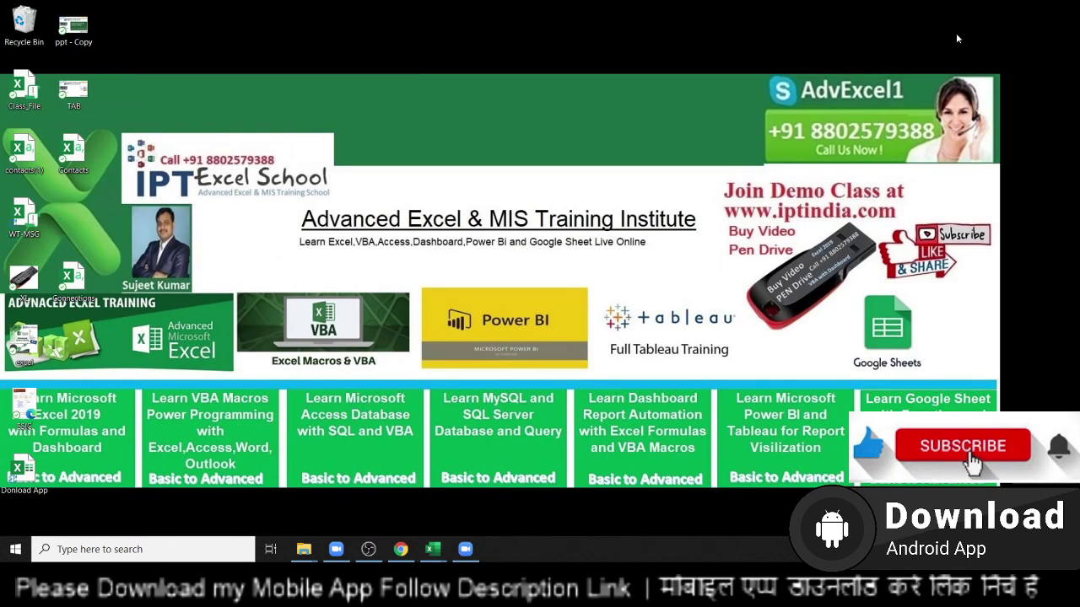
{"action": "left_click_drag", "start_coordinate": [725, 204], "coordinate": [903, 227]}
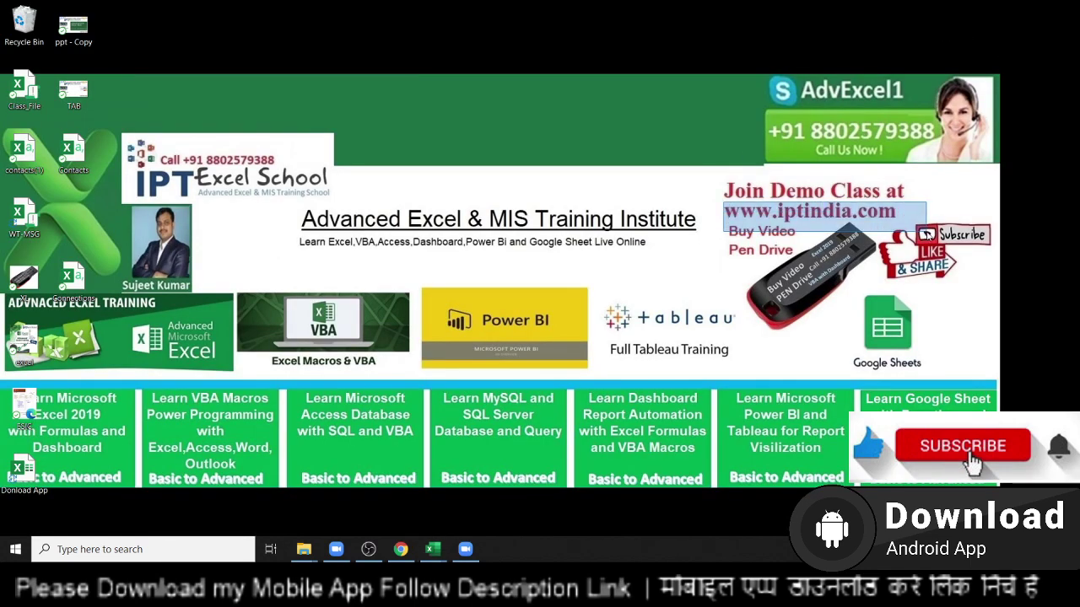
{"action": "left_click", "coordinate": [904, 228]}
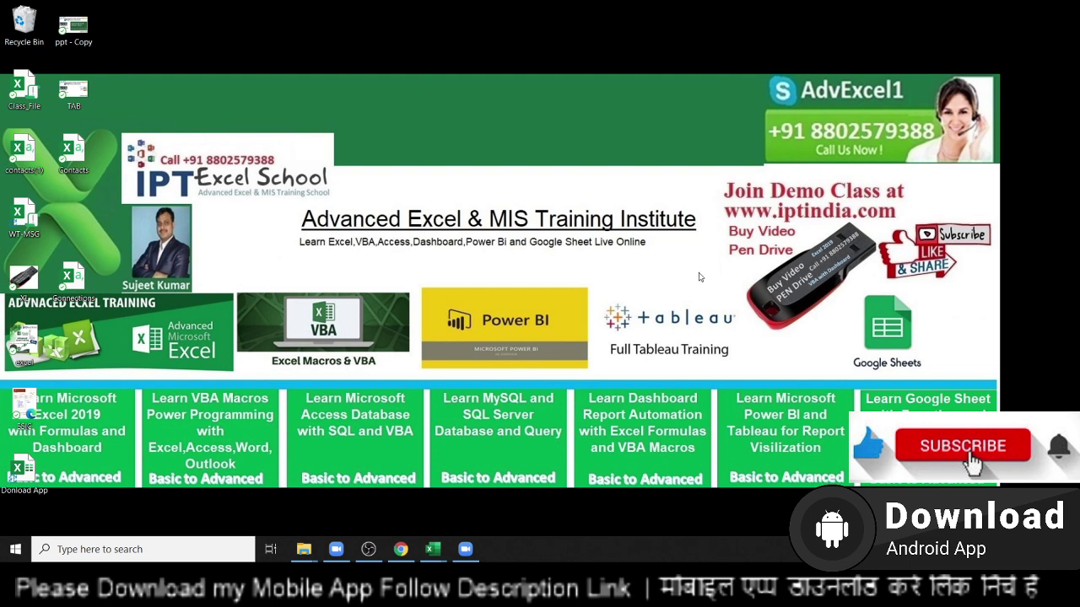
{"action": "mouse_move", "coordinate": [465, 549]}
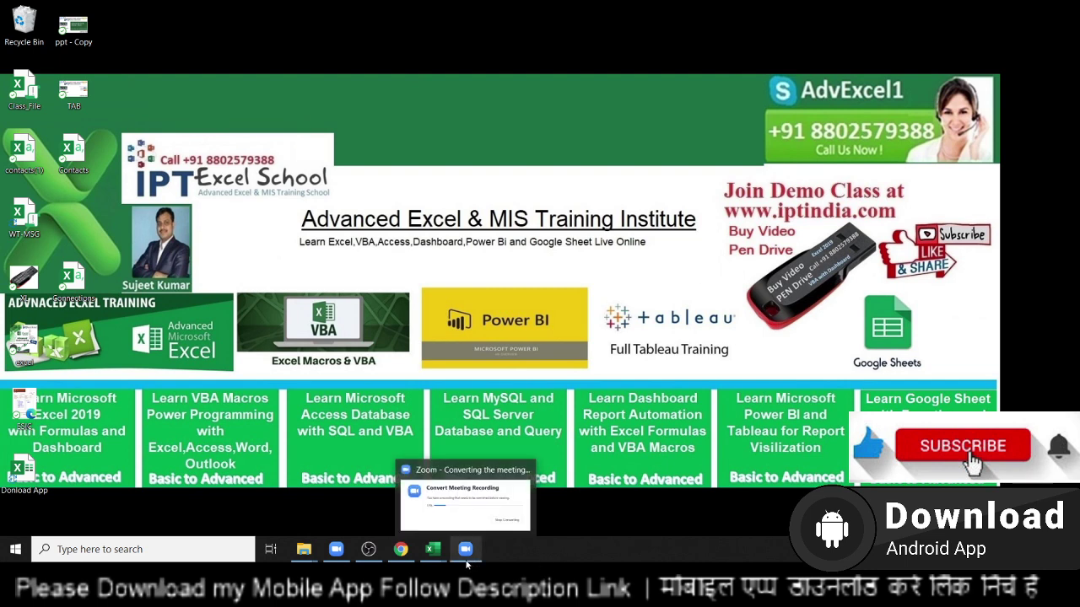
Bring Chrome forward and load the play.google.com suggestion for 'pl' in a new tab
{"action": "left_click", "coordinate": [402, 550]}
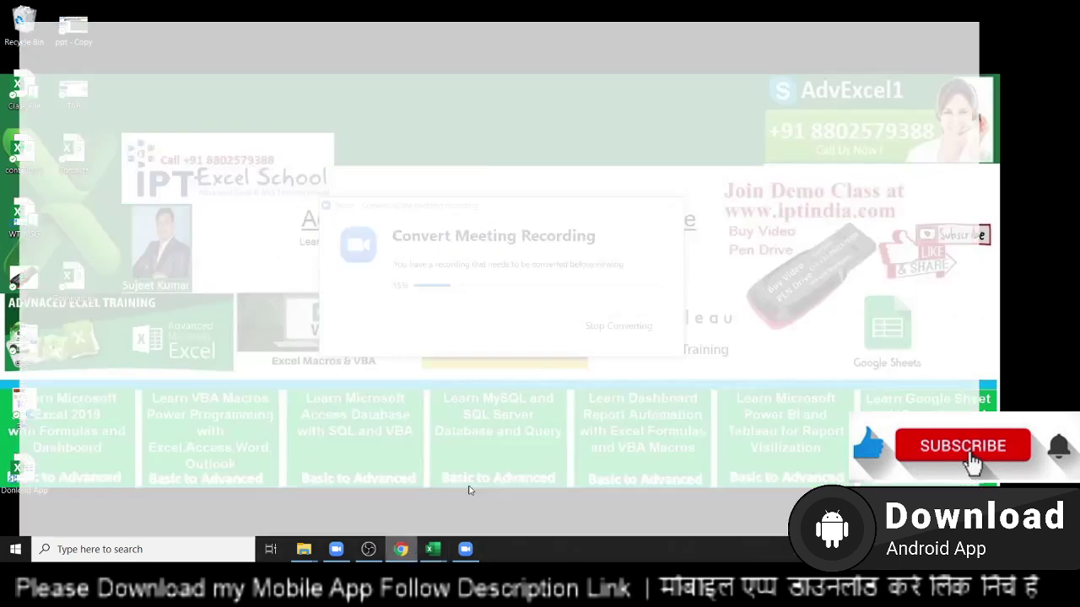
{"action": "left_click", "coordinate": [868, 11]}
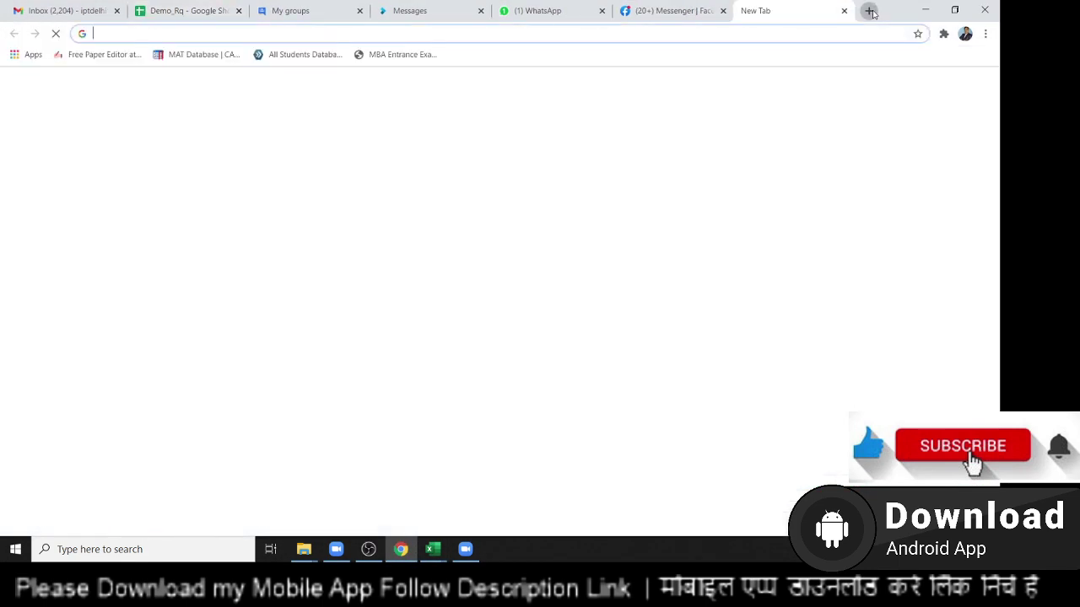
{"action": "type", "text": "pal"}
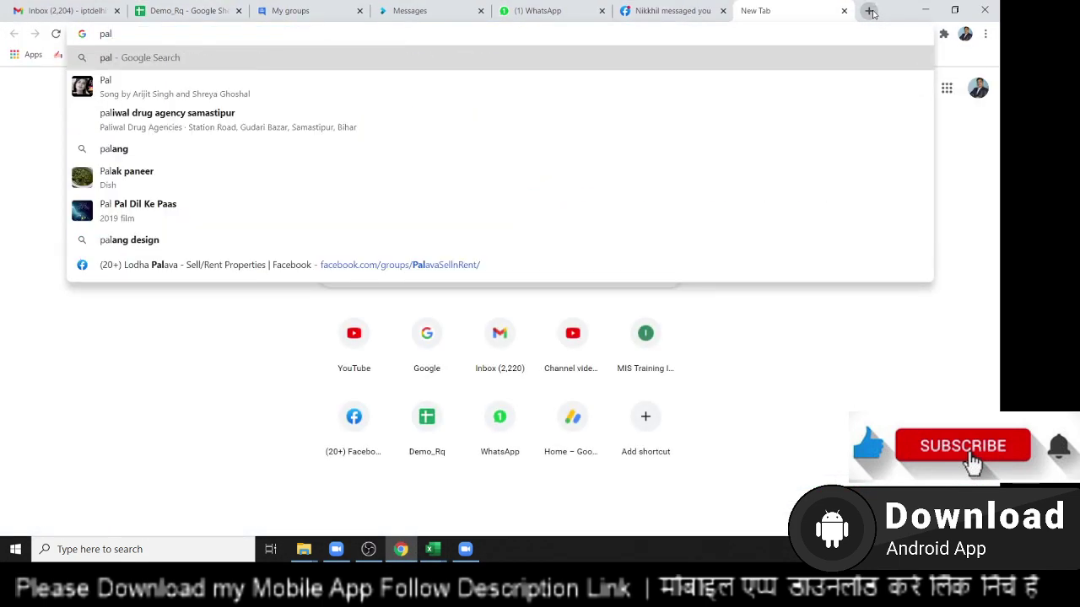
{"action": "key", "text": "BackSpace"}
{"action": "key", "text": "BackSpace"}
{"action": "type", "text": "l"}
{"action": "key", "text": "Return"}
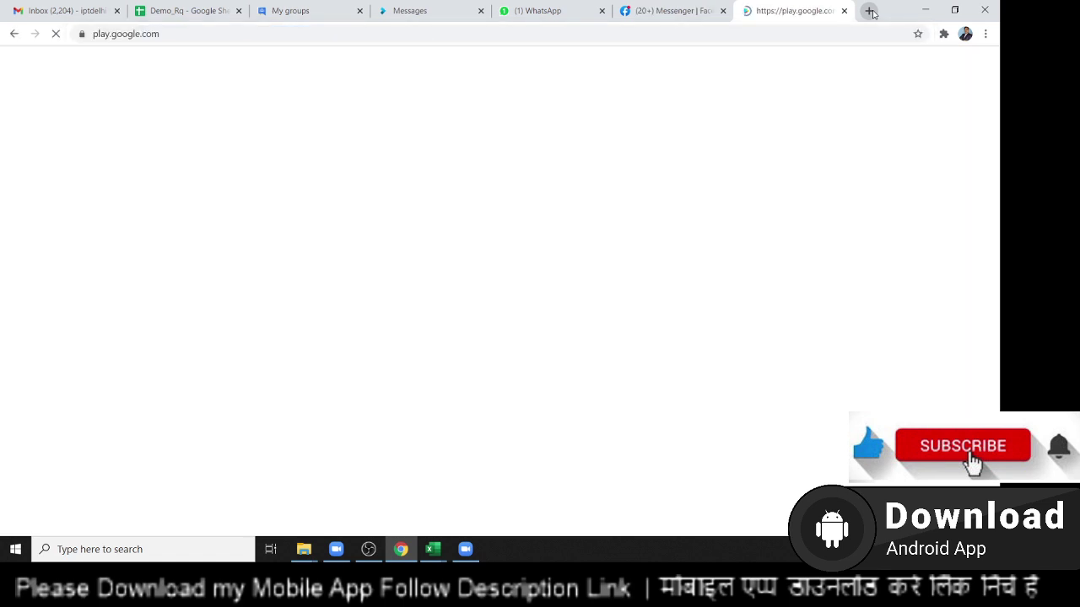